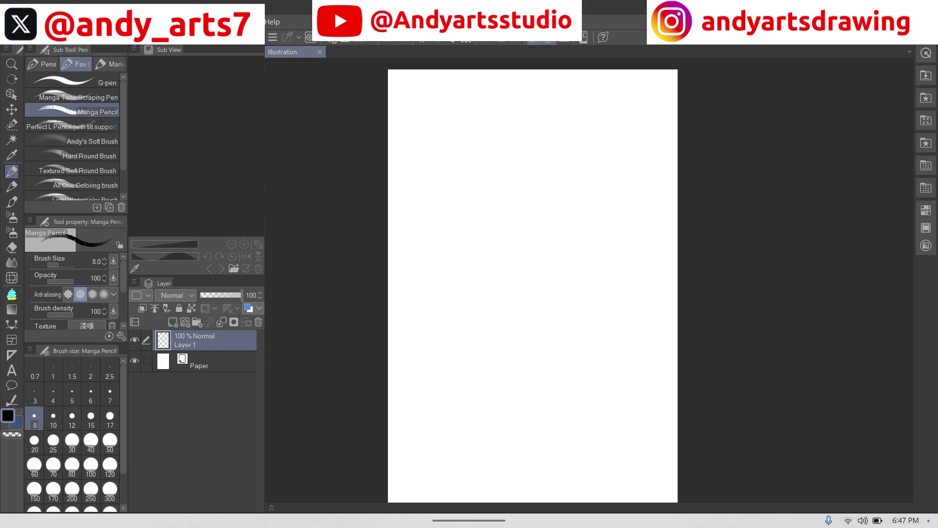
Step: Load the female body anatomy image into the Sub View as a drawing reference
key(ctrl+o)
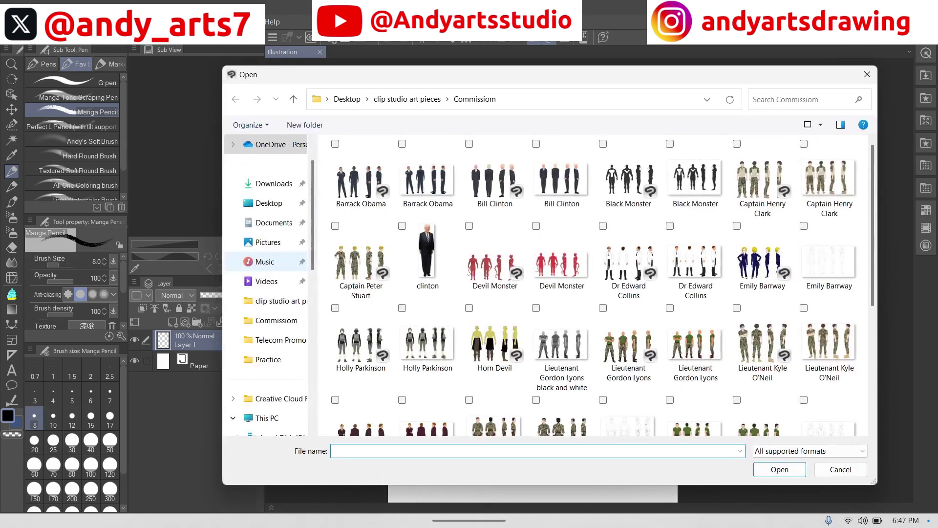
click(284, 201)
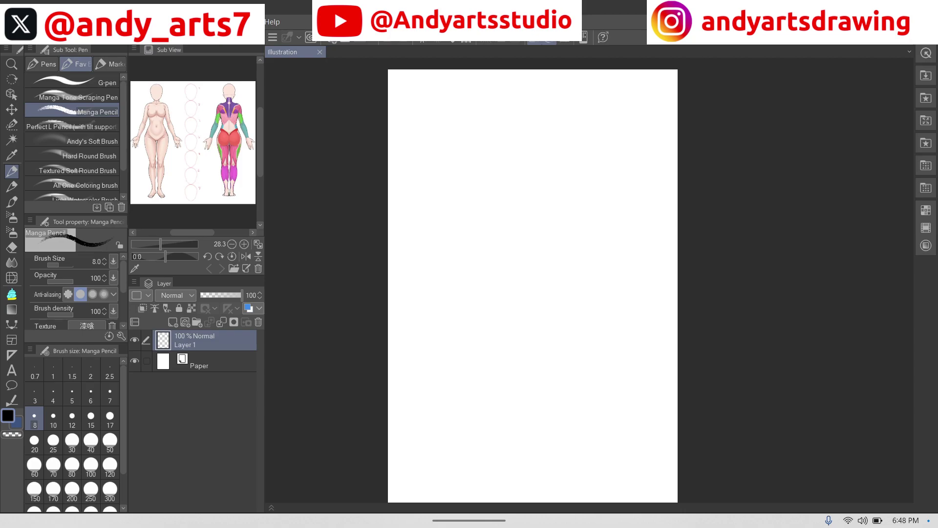
mouse_move(483, 215)
mouse_down()
mouse_move(549, 203)
mouse_move(597, 171)
mouse_up()
click(388, 40)
scroll(573, 276, up, 4)
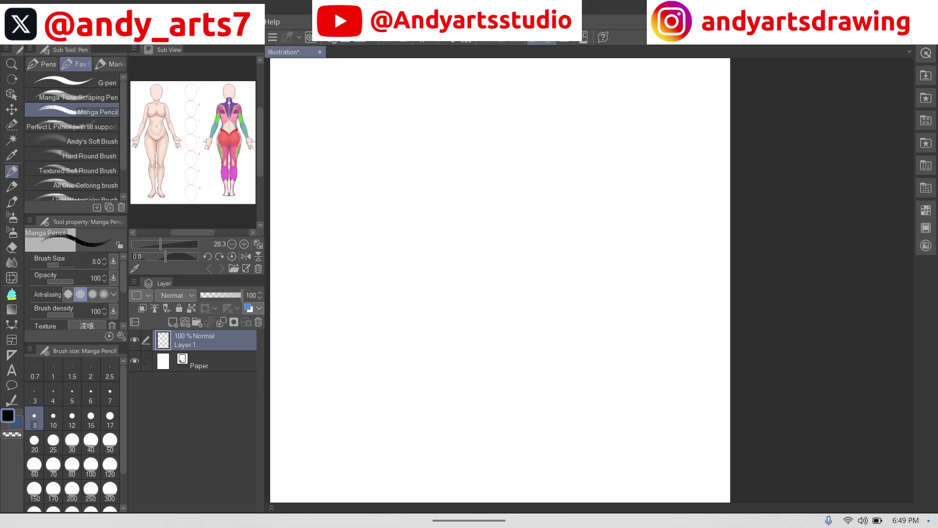
scroll(573, 276, down, 2)
drag(574, 376, 568, 377)
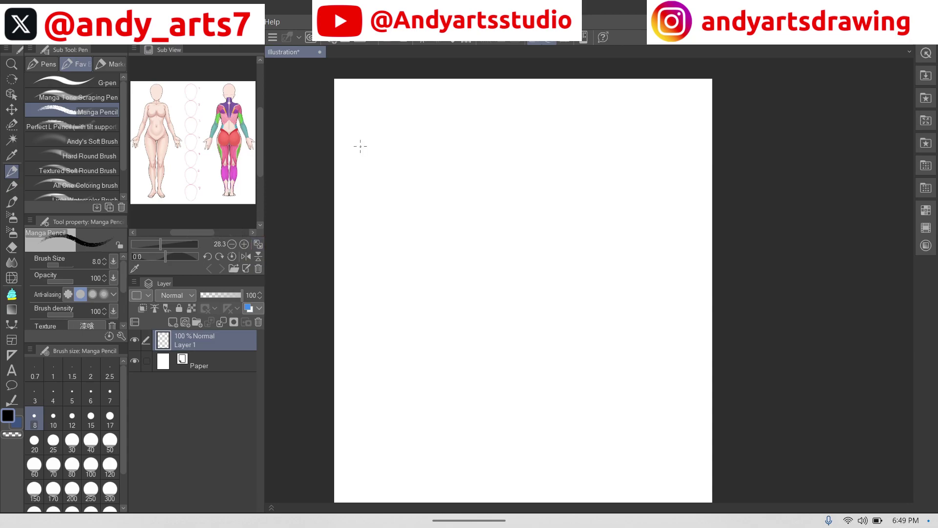
Step: Import the "Human body muscles 2" image from the poses and body folder and place it in the left half of the canvas
click(11, 22)
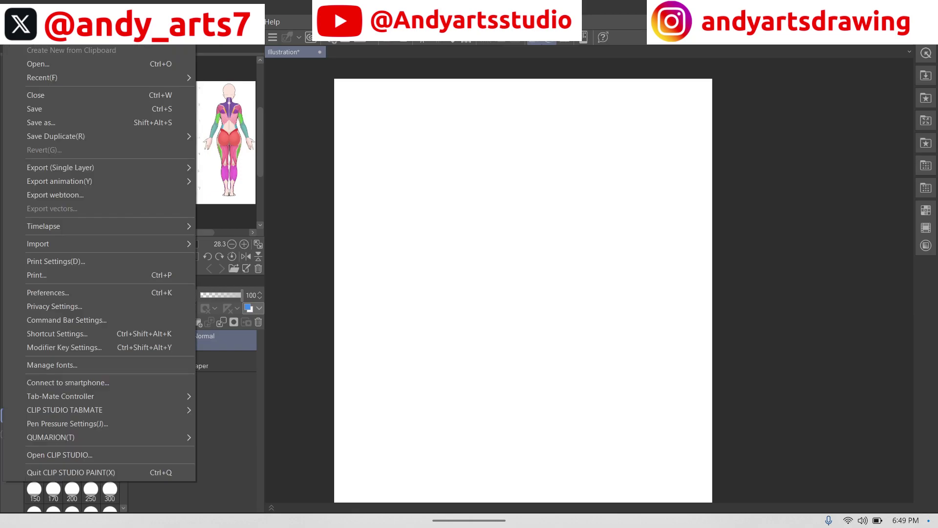
mouse_move(157, 244)
click(230, 246)
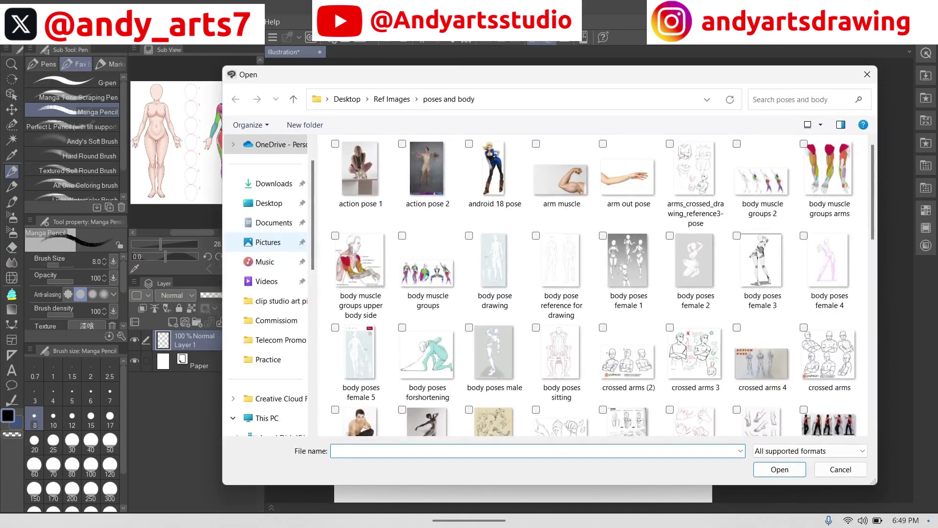
scroll(593, 285, down, 5)
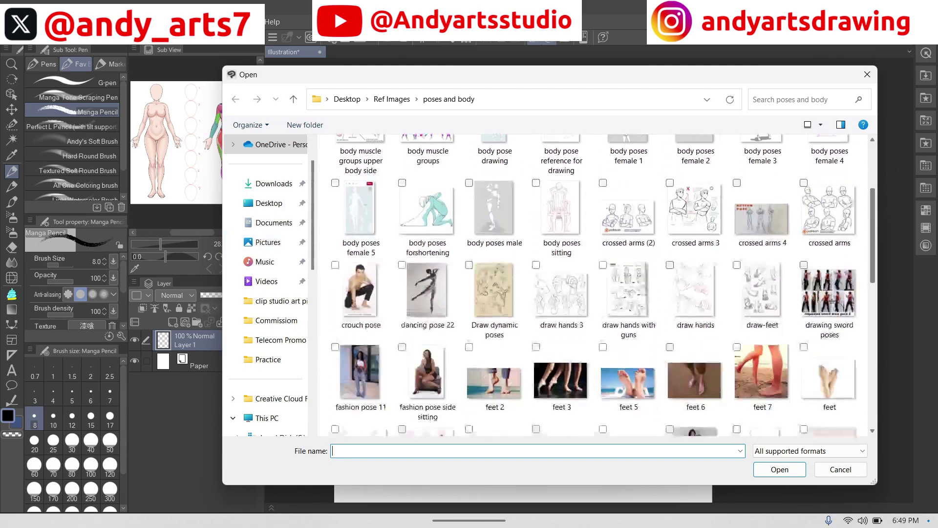
scroll(593, 285, down, 4)
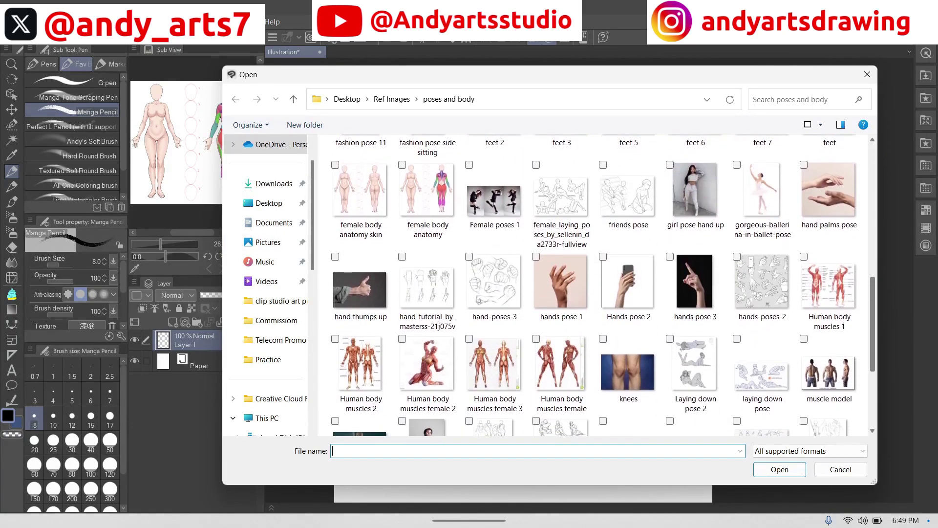
double_click(359, 348)
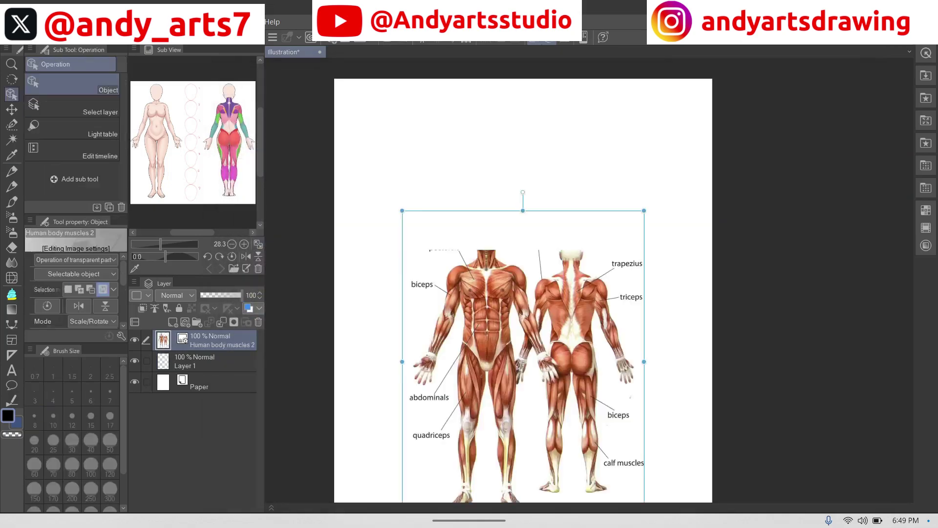
scroll(523, 362, down, 2)
drag(508, 313, 439, 281)
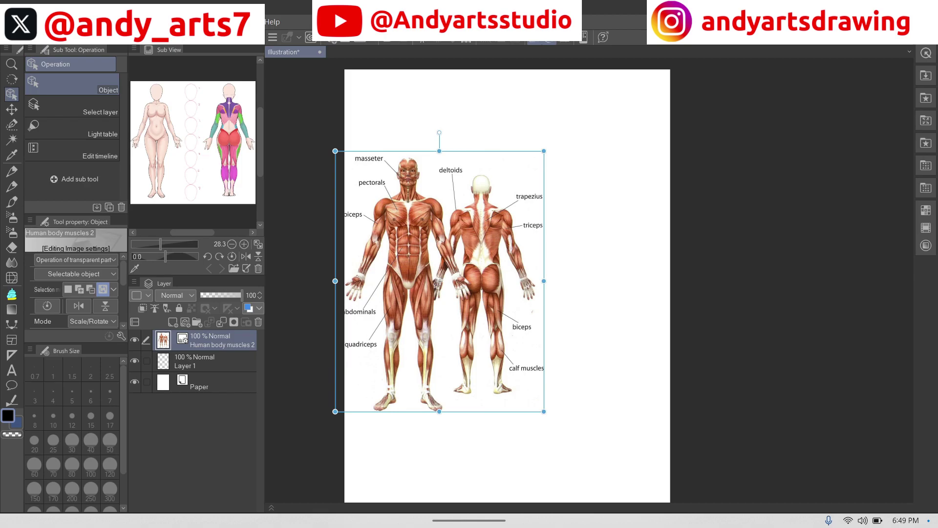
Step: Import the "Human body muscles female 3" image as another reference layer
click(12, 22)
mouse_move(97, 243)
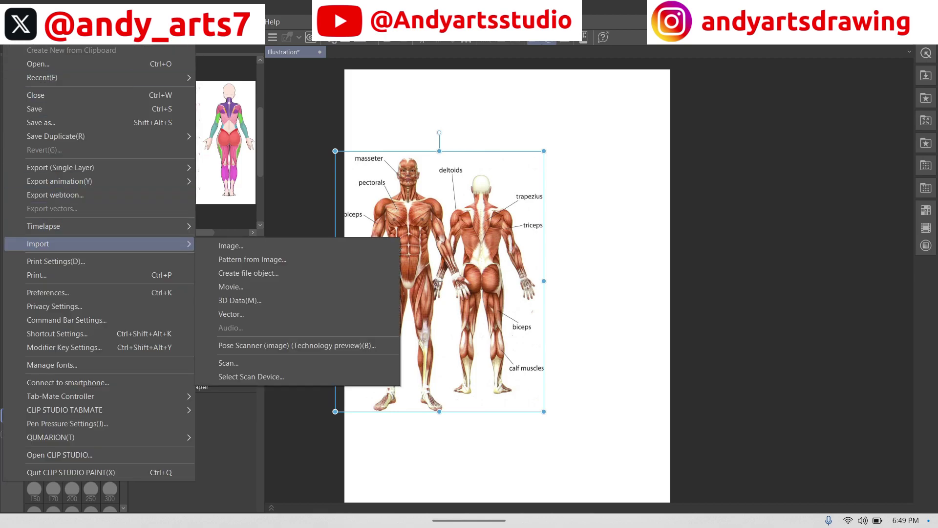
click(230, 245)
drag(872, 198, 872, 360)
double_click(495, 274)
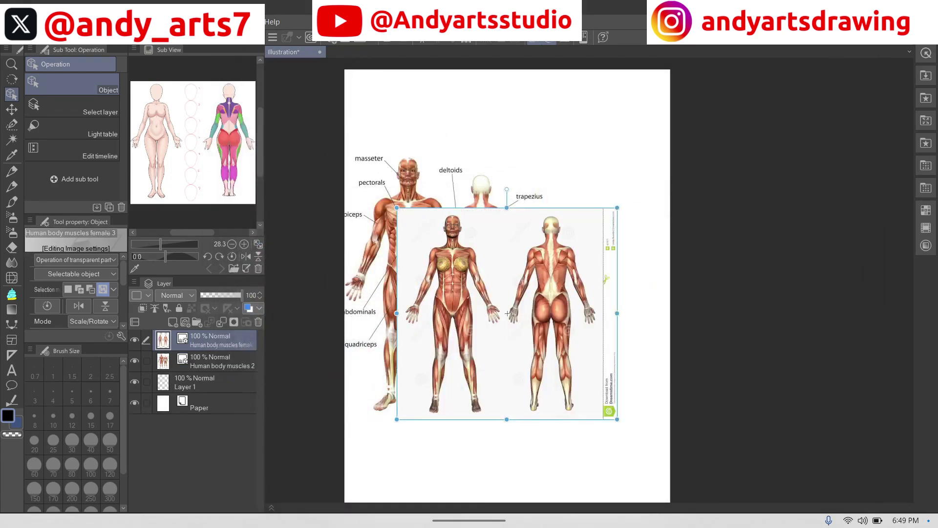
Step: Arrange the two muscle images side by side and enlarge the female image so its front figure roughly matches the male's height
drag(503, 293, 488, 279)
mouse_move(615, 264)
mouse_down()
mouse_move(603, 249)
mouse_move(615, 259)
mouse_up()
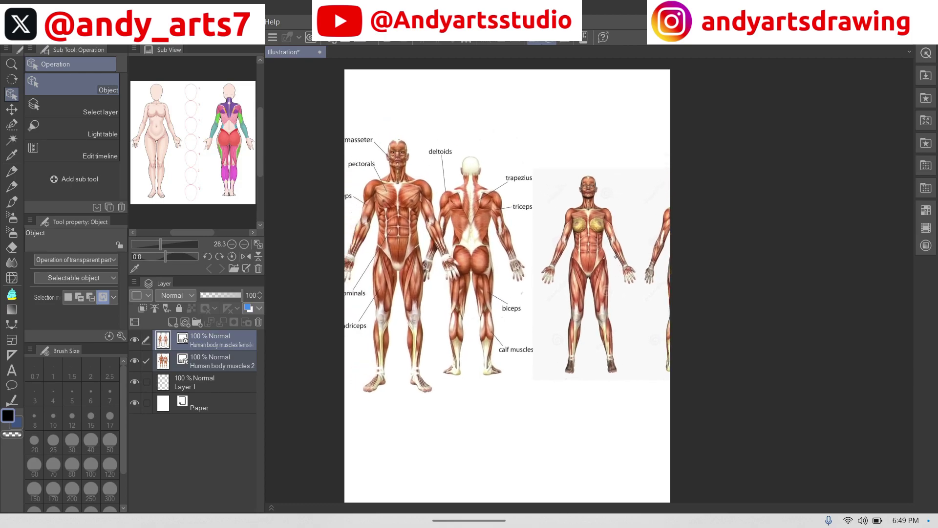
mouse_move(627, 205)
mouse_down()
mouse_move(628, 232)
mouse_move(622, 222)
mouse_up()
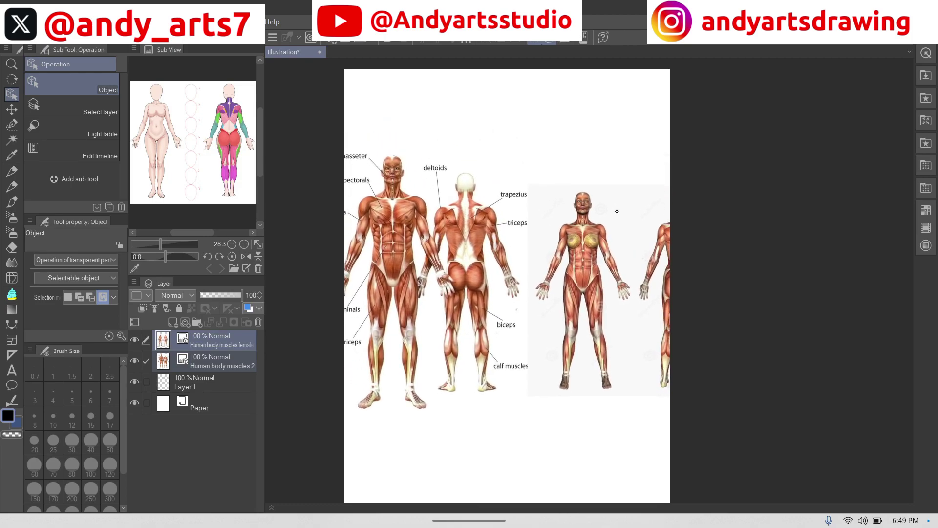
click(574, 146)
mouse_move(634, 296)
mouse_down()
mouse_move(672, 252)
mouse_move(630, 231)
mouse_move(644, 293)
mouse_up()
drag(758, 180, 801, 139)
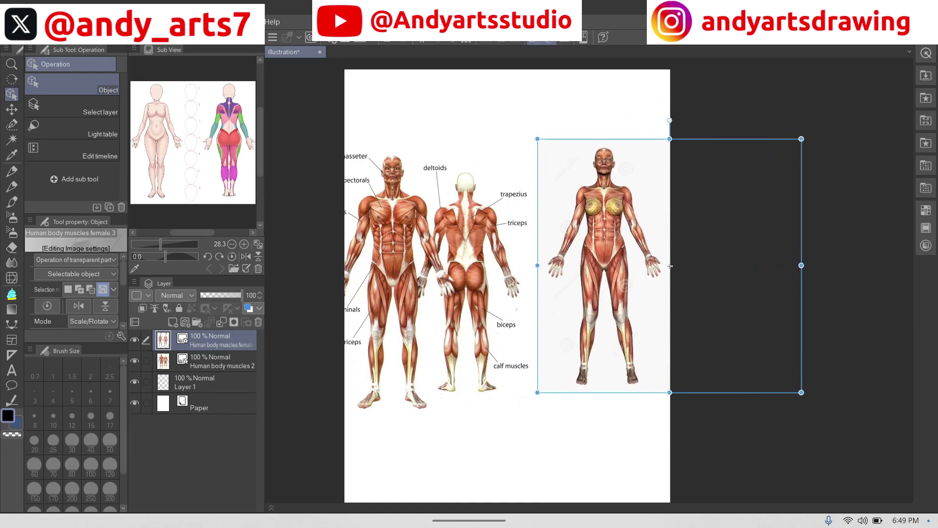
drag(669, 265, 616, 280)
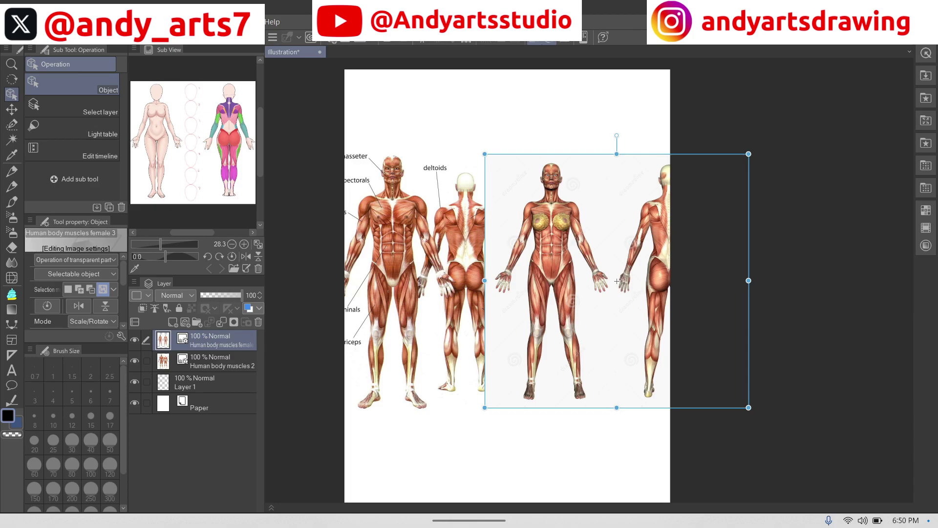
Step: Add a new layer above the reference images and choose the G-pen with pure red as the drawing colour
key(p)
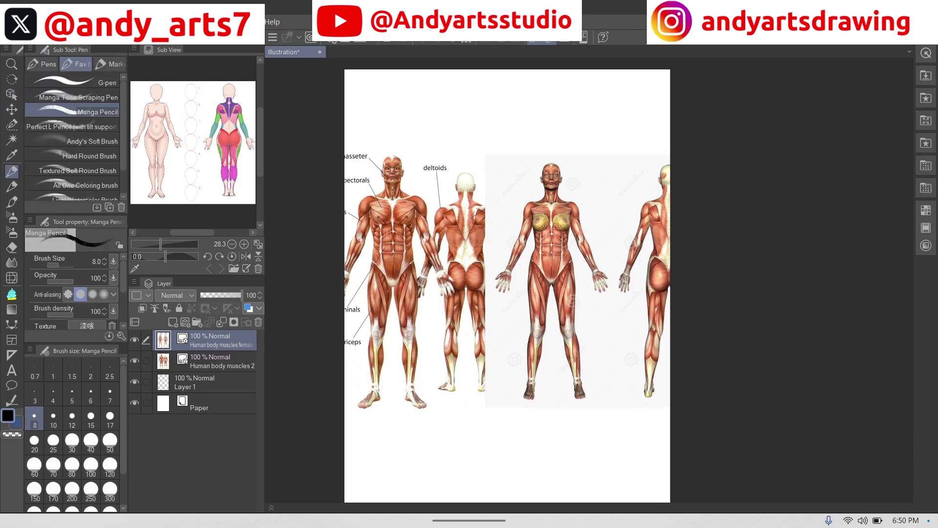
click(926, 228)
click(777, 82)
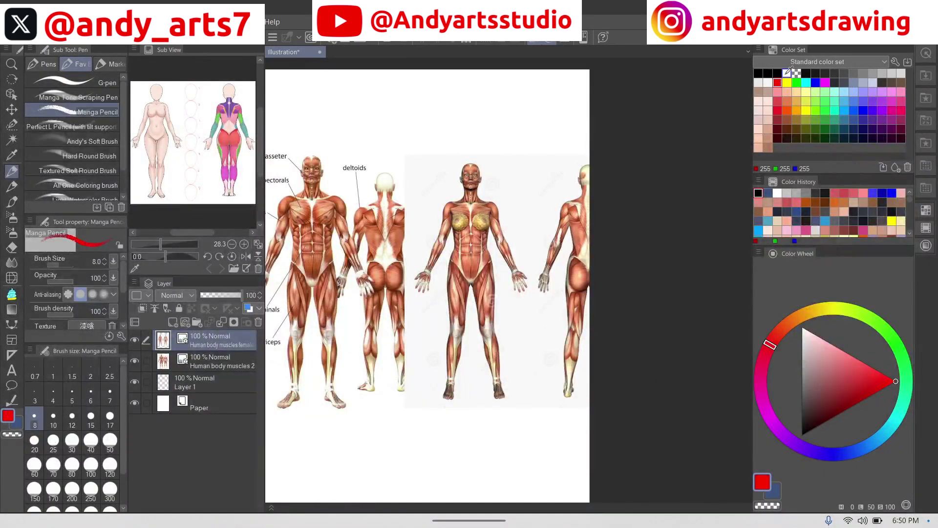
click(925, 209)
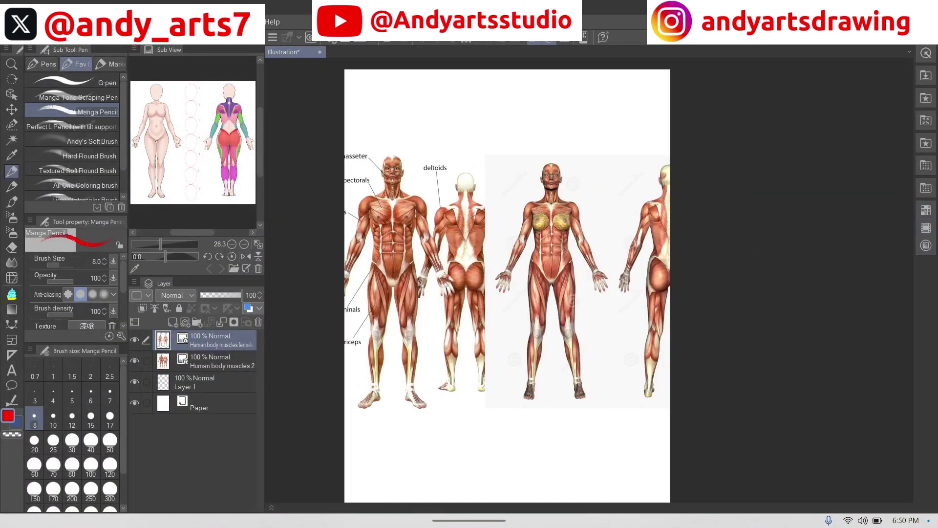
click(173, 322)
click(73, 82)
Step: Handwrite the labels "female" and "male" with arrows pointing to the matching front-view figures
mouse_move(623, 168)
mouse_down()
mouse_move(586, 203)
mouse_move(608, 194)
mouse_up()
mouse_move(619, 146)
mouse_down()
mouse_move(617, 165)
mouse_move(653, 156)
mouse_up()
drag(655, 153, 657, 158)
drag(457, 127, 415, 179)
mouse_move(417, 156)
mouse_down()
mouse_move(414, 176)
mouse_move(442, 163)
mouse_up()
mouse_move(466, 114)
mouse_down()
mouse_move(493, 119)
mouse_move(510, 108)
mouse_up()
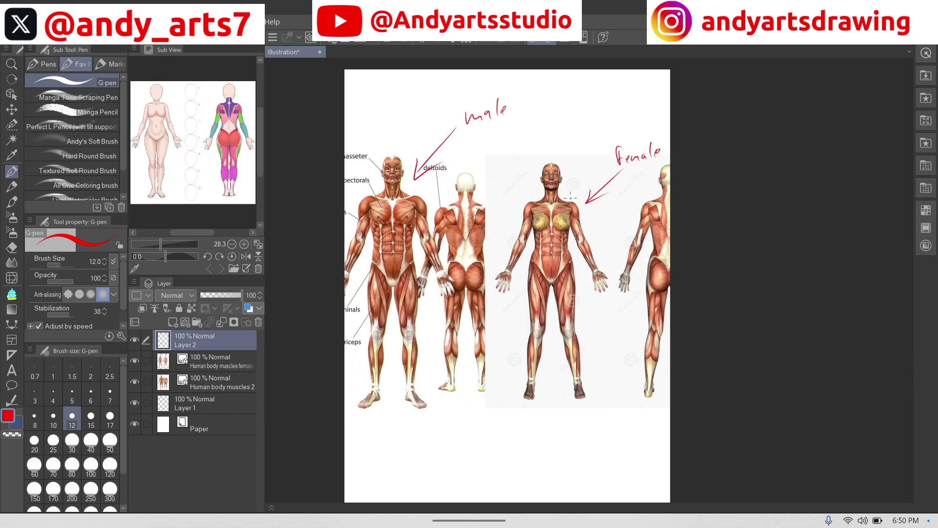
Step: Set the brush size to 17 and circle the chest area of the male and female front-view figures
key(bracketright)
scroll(570, 198, up, 2)
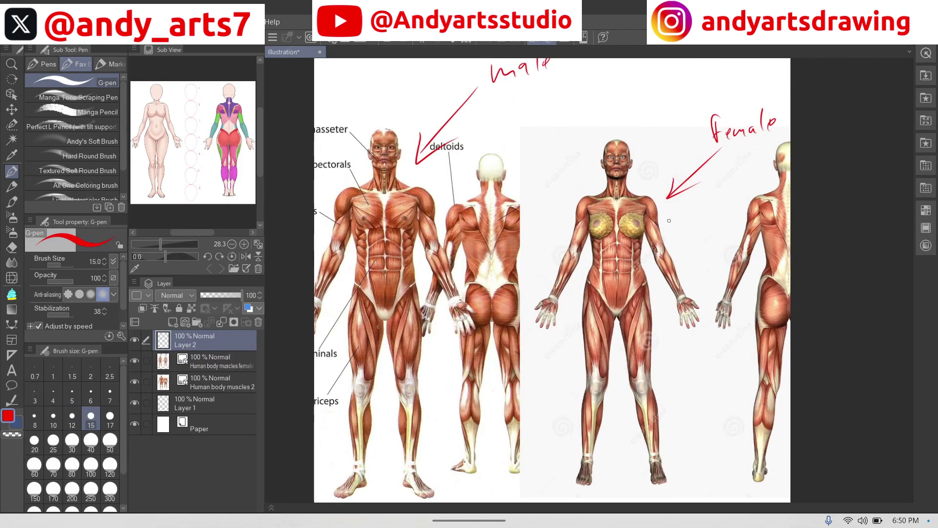
key(bracketright)
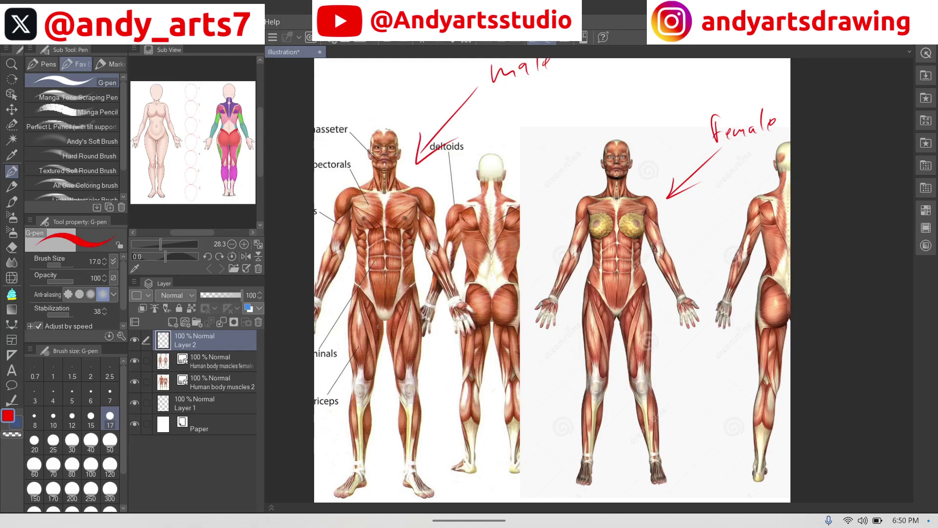
mouse_move(360, 187)
mouse_down()
mouse_move(347, 221)
mouse_move(355, 242)
mouse_move(377, 254)
mouse_move(401, 248)
mouse_move(419, 221)
mouse_move(390, 182)
mouse_up()
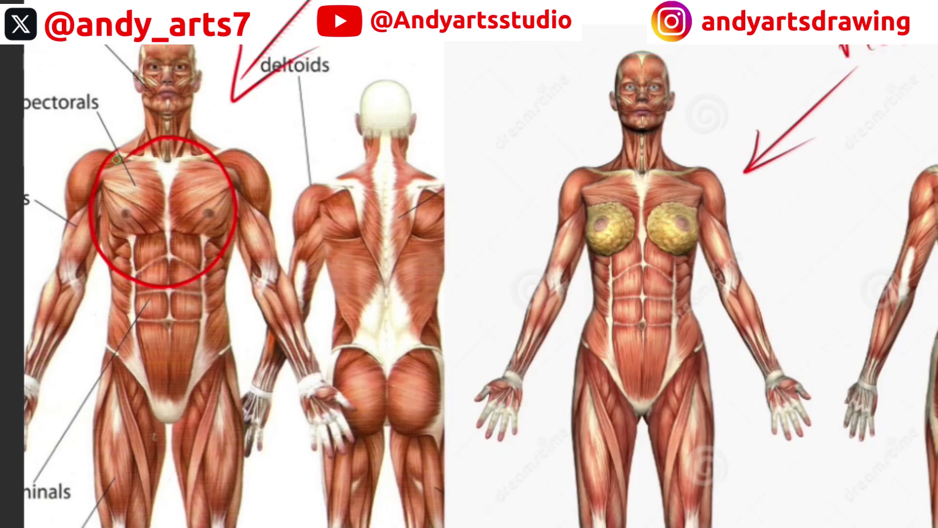
mouse_move(219, 160)
mouse_down()
mouse_move(228, 249)
mouse_move(95, 230)
mouse_move(119, 164)
mouse_up()
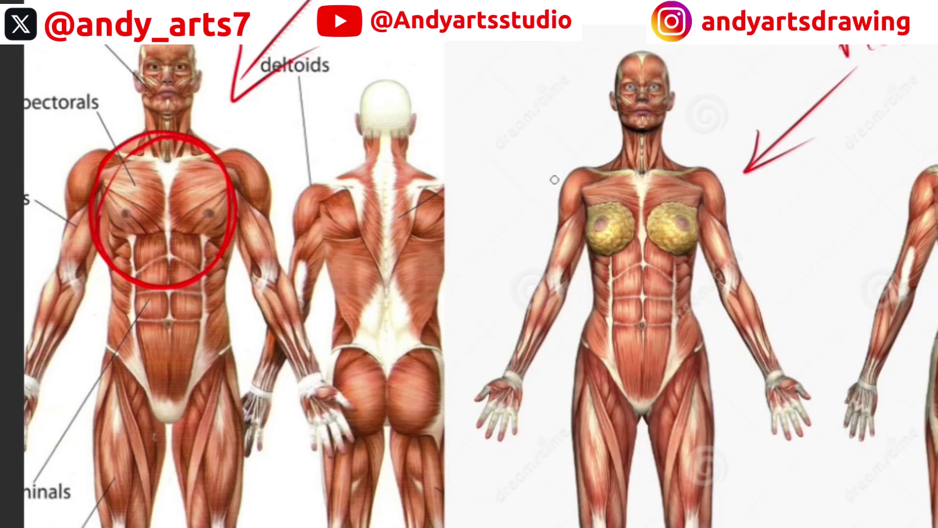
mouse_move(598, 289)
mouse_down()
mouse_move(585, 224)
mouse_move(630, 161)
mouse_move(689, 203)
mouse_move(684, 273)
mouse_move(591, 262)
mouse_move(589, 195)
mouse_up()
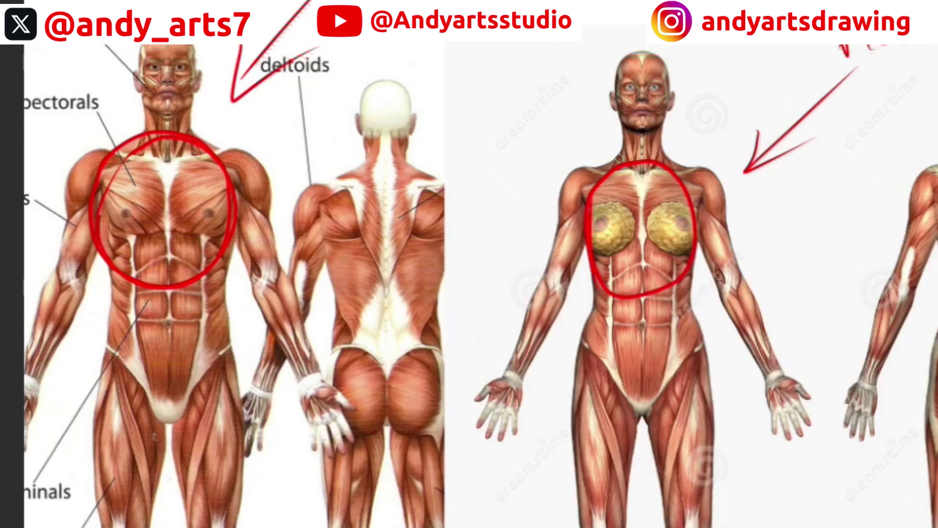
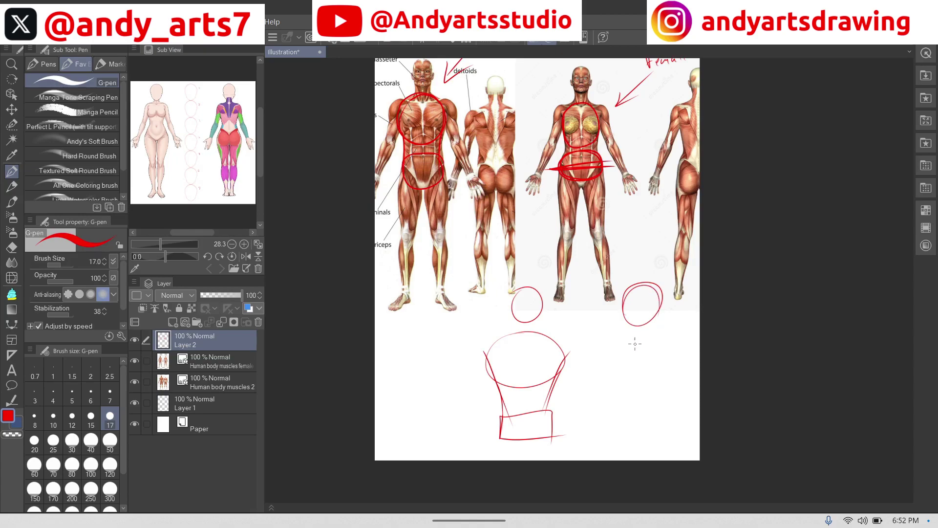
Step: Sketch an oval ribcage, tapering waist and wide hip box under the second head circle, and add neck lines to the first simplified figure
mouse_move(645, 339)
mouse_down()
mouse_move(641, 389)
mouse_move(622, 341)
mouse_move(660, 388)
mouse_move(624, 371)
mouse_up()
mouse_move(598, 416)
mouse_down()
mouse_move(597, 441)
mouse_move(622, 413)
mouse_move(671, 434)
mouse_move(671, 446)
mouse_move(593, 441)
mouse_up()
drag(615, 390, 597, 423)
mouse_move(666, 367)
mouse_down()
mouse_move(659, 384)
mouse_move(669, 424)
mouse_up()
mouse_move(607, 408)
mouse_down()
mouse_move(597, 428)
mouse_move(594, 459)
mouse_up()
mouse_move(665, 408)
mouse_down()
mouse_move(658, 451)
mouse_move(600, 399)
mouse_move(614, 397)
mouse_up()
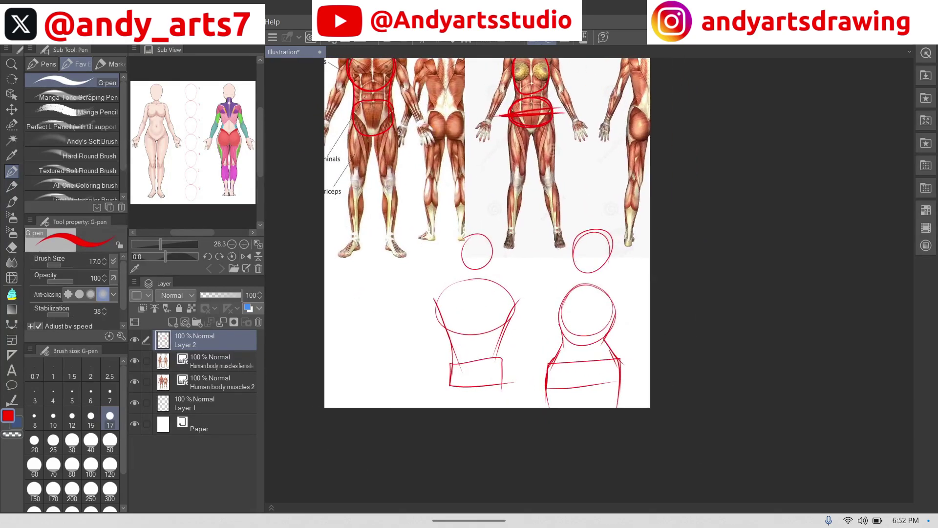
drag(472, 268, 484, 324)
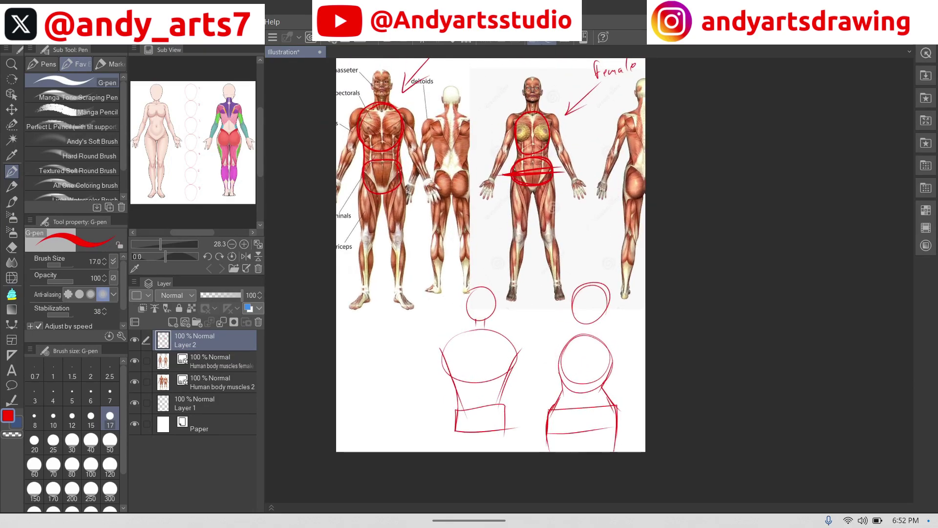
Step: Delete the red annotation layer and hide both imported muscle image layers
click(258, 322)
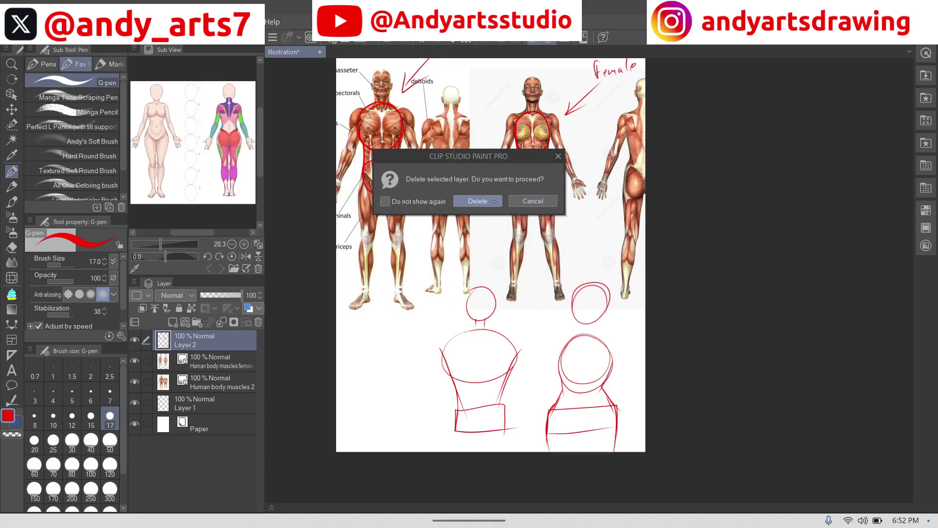
click(477, 201)
mouse_move(551, 337)
mouse_down()
mouse_move(553, 397)
mouse_move(564, 402)
mouse_up()
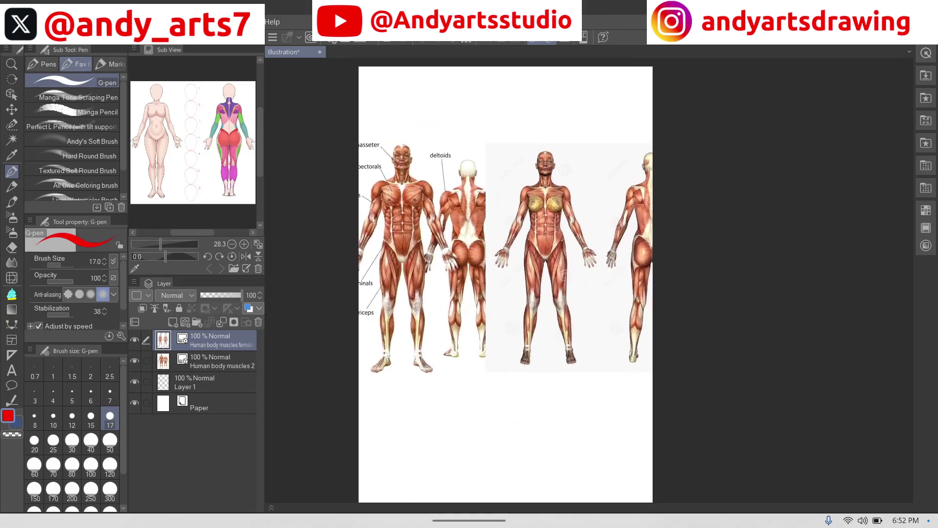
click(135, 339)
click(134, 360)
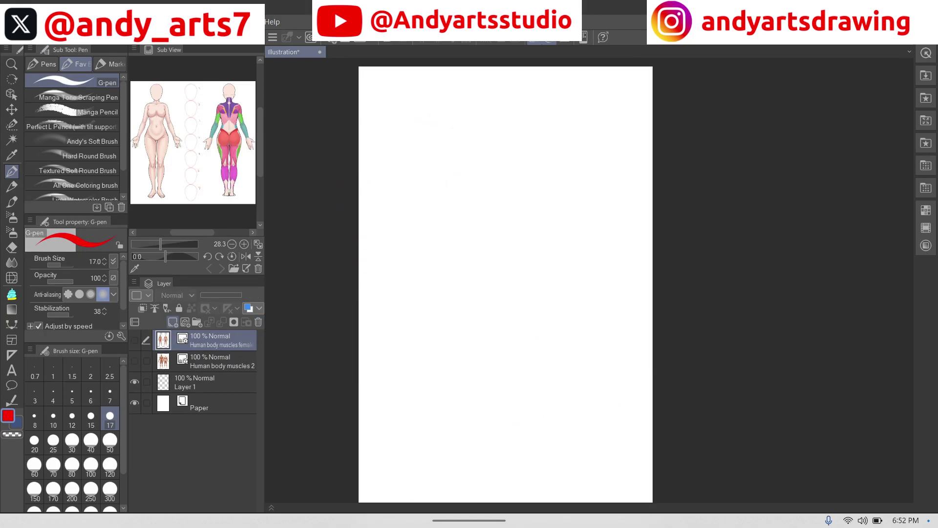
Step: Add a new layer on top and choose the Manga Pencil with black as the drawing colour
click(172, 321)
click(925, 210)
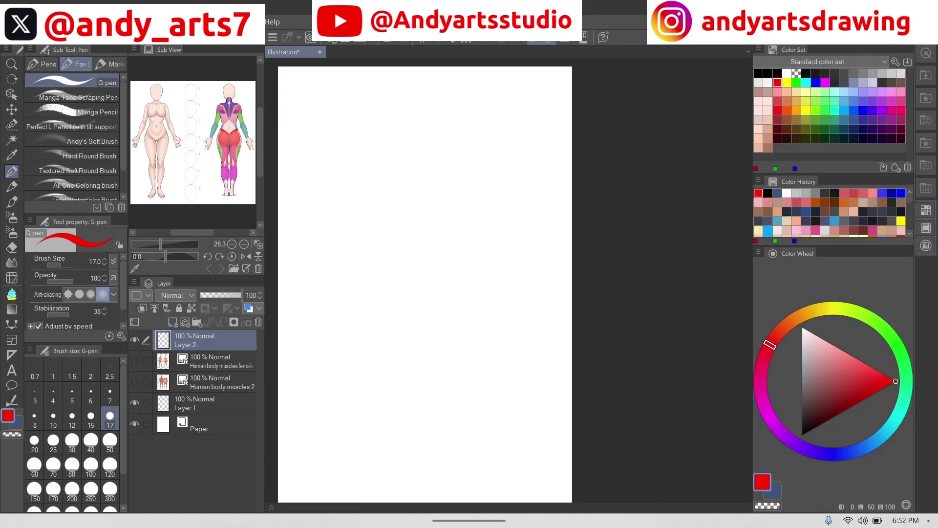
click(781, 70)
click(920, 201)
click(107, 110)
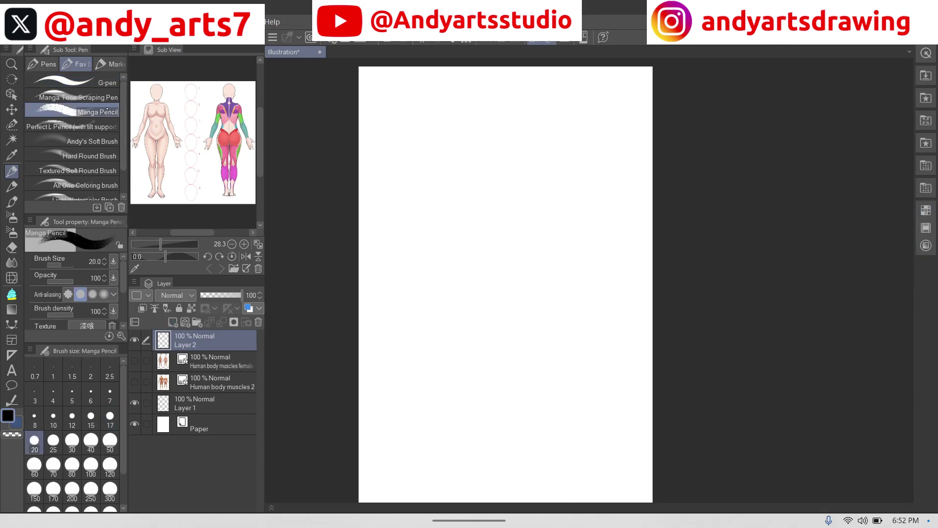
scroll(545, 300, up, 1)
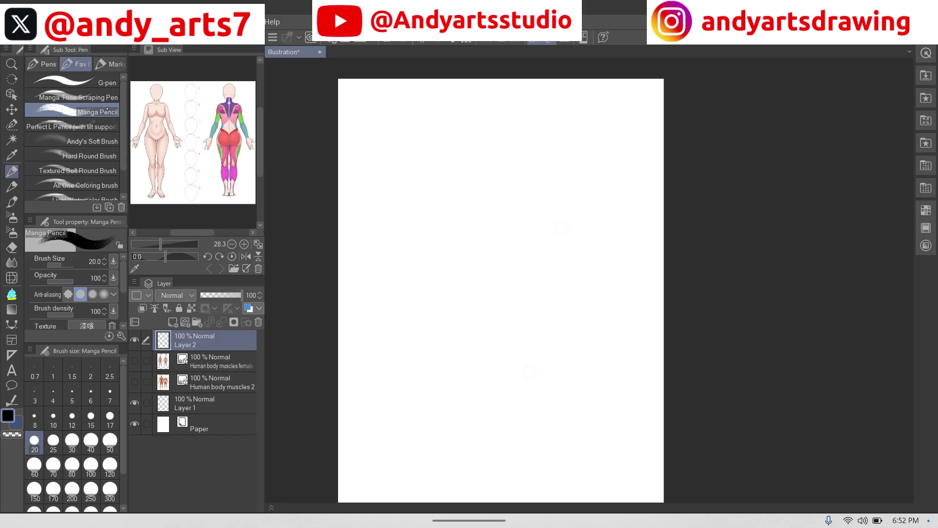
scroll(512, 326, up, 2)
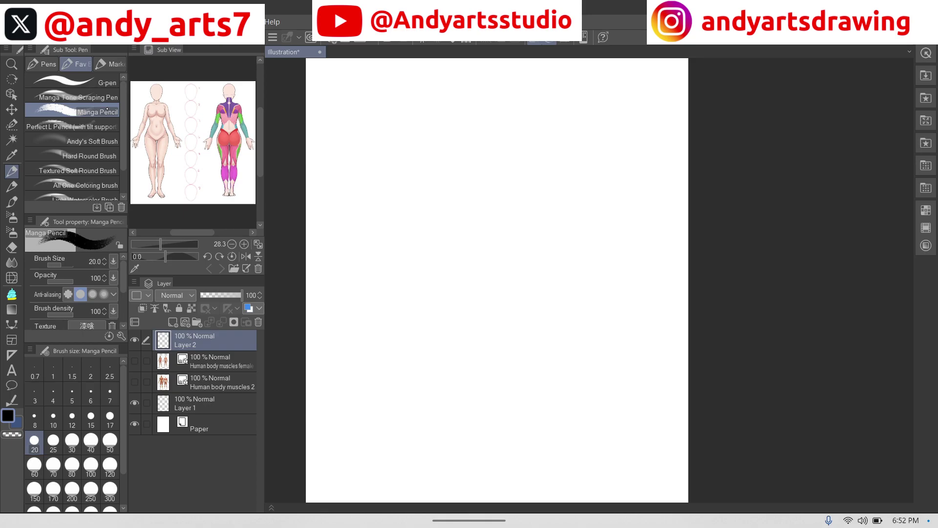
Step: Sketch the head circle with centre and horizontal guidelines, a chin mark below it and the upper sides of the face
drag(489, 140, 503, 136)
drag(452, 192, 559, 187)
drag(506, 133, 506, 268)
drag(498, 275, 518, 271)
drag(451, 183, 460, 240)
drag(561, 181, 548, 245)
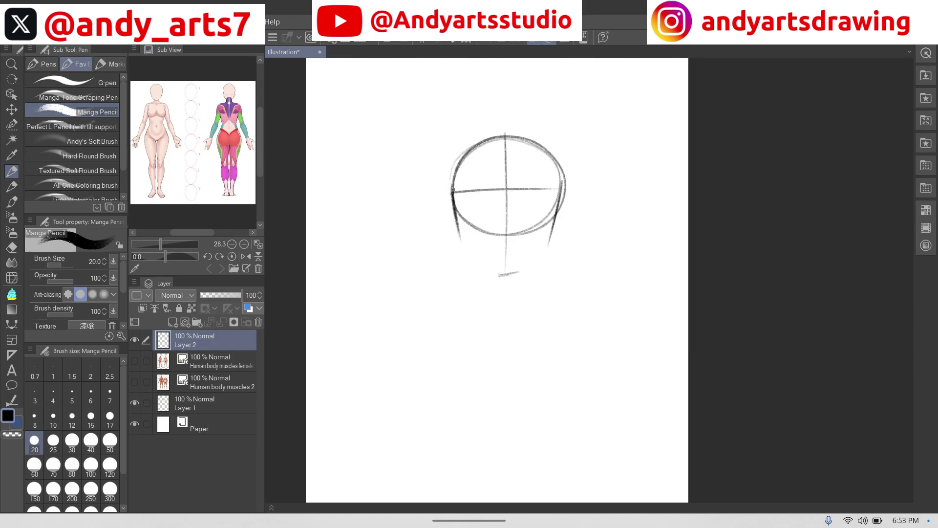
Step: Set the brush size to 10, draw the jawline tapering to the chin, and add two neck lines beneath it
drag(454, 204, 495, 274)
click(52, 418)
drag(561, 196, 518, 271)
mouse_move(456, 211)
mouse_down()
mouse_move(476, 260)
mouse_move(505, 276)
mouse_up()
mouse_move(558, 212)
mouse_down()
mouse_move(513, 275)
mouse_move(482, 296)
mouse_up()
drag(532, 262, 528, 294)
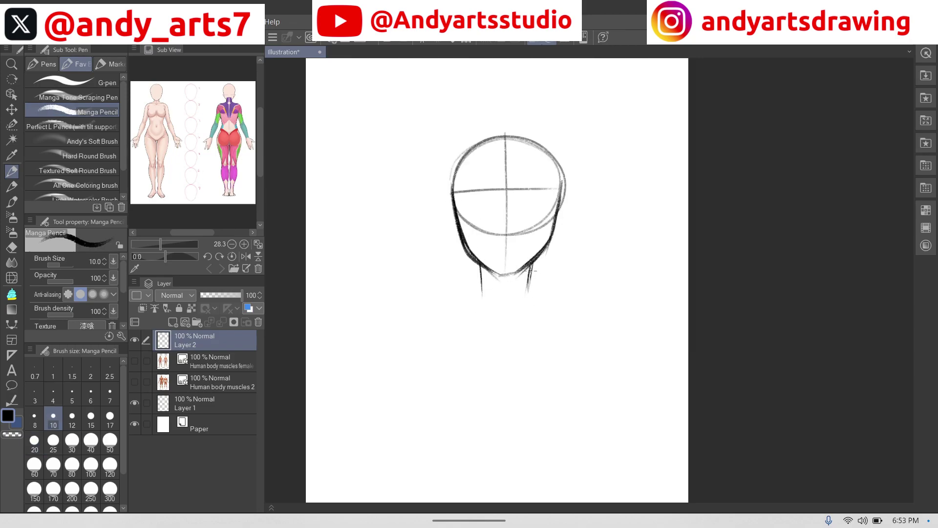
drag(480, 265, 482, 298)
drag(531, 264, 527, 296)
Step: Redraw the face's vertical centre line and add horizontal guidelines for placing the facial features
drag(451, 211, 560, 206)
drag(506, 118, 506, 276)
drag(424, 204, 535, 202)
mouse_move(452, 239)
mouse_down()
mouse_move(500, 272)
mouse_move(454, 276)
mouse_up()
drag(506, 236, 502, 272)
drag(456, 272, 506, 259)
mouse_move(415, 274)
mouse_down()
mouse_move(519, 228)
mouse_move(483, 268)
mouse_up()
Step: Draw the almond-shaped eyes, eyebrows, nostrils and a simple mouth line along the face guidelines
drag(423, 289, 360, 309)
mouse_move(360, 309)
mouse_down()
mouse_move(385, 312)
mouse_move(415, 297)
mouse_up()
drag(403, 281, 424, 290)
drag(360, 310, 409, 280)
drag(447, 244, 525, 211)
drag(414, 260, 345, 289)
mouse_move(473, 323)
mouse_down()
mouse_move(483, 315)
mouse_move(457, 329)
mouse_move(557, 310)
mouse_up()
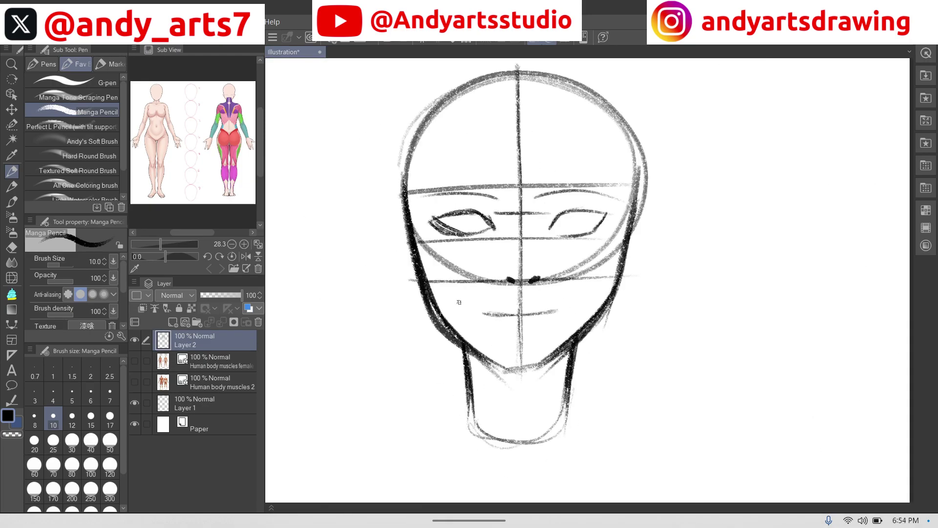
scroll(582, 306, down, 5)
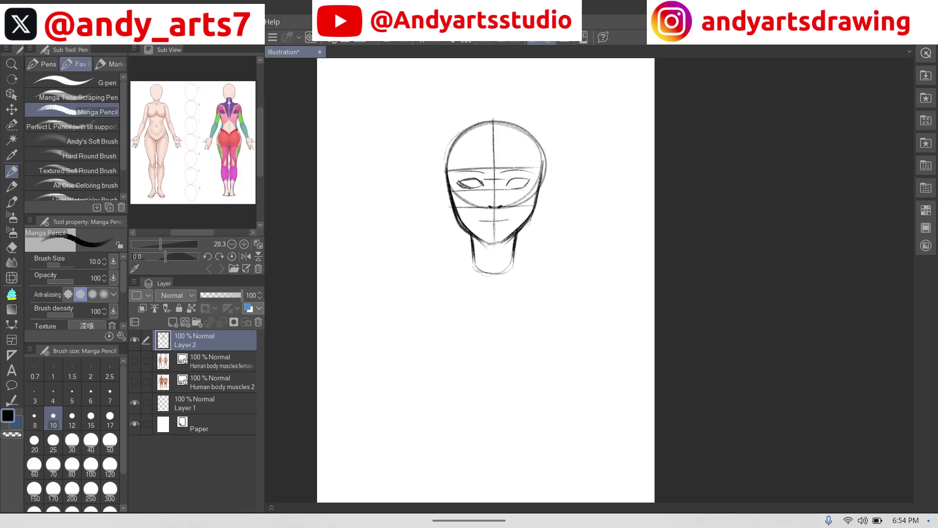
Step: Write the label "Female" above and to the right of the head
scroll(489, 278, up, 2)
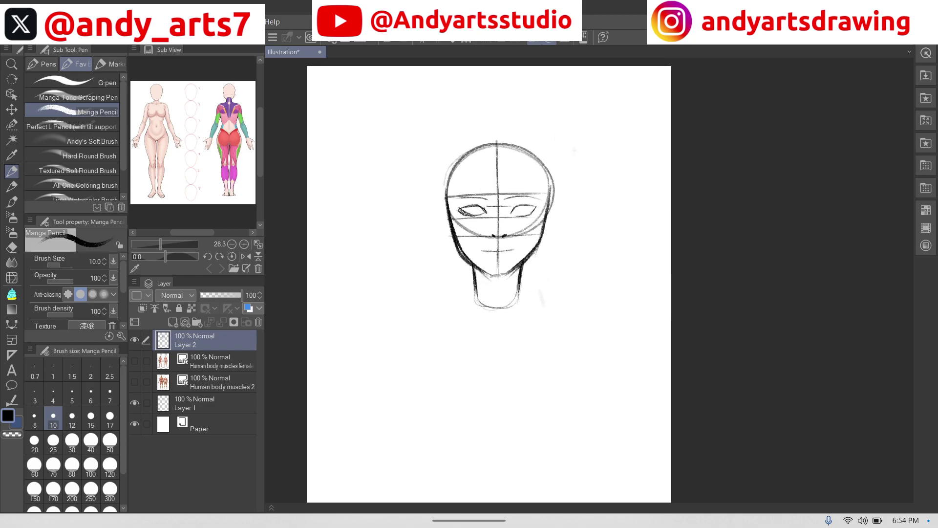
mouse_move(559, 96)
mouse_down()
mouse_move(560, 116)
mouse_move(582, 90)
mouse_up()
mouse_move(562, 109)
mouse_down()
mouse_move(578, 95)
mouse_move(574, 119)
mouse_move(608, 115)
mouse_up()
mouse_move(610, 91)
mouse_down()
mouse_move(610, 115)
mouse_move(623, 115)
mouse_up()
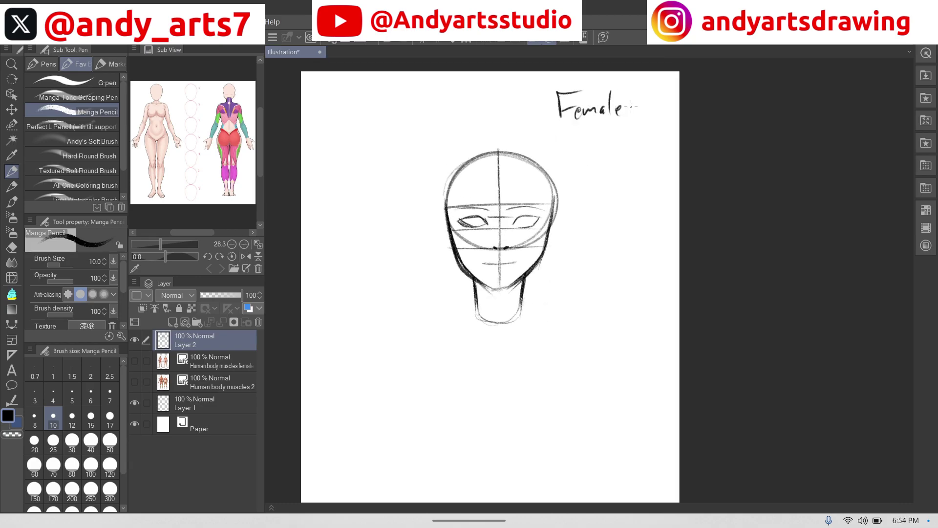
Step: Set the brush size to 8 and mark the head's height with horizontal lines beside the chin and the crown
scroll(488, 278, down, 2)
scroll(488, 278, down, 2)
scroll(549, 281, up, 1)
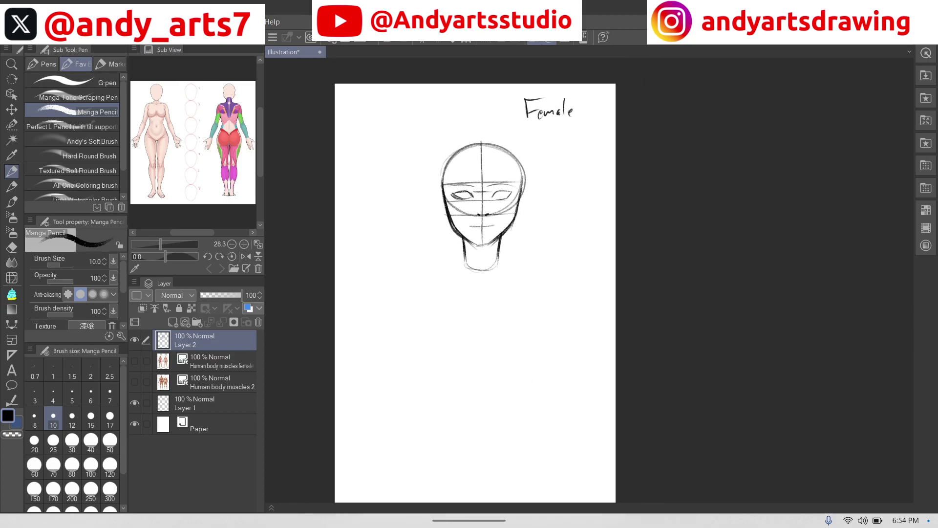
scroll(538, 317, up, 2)
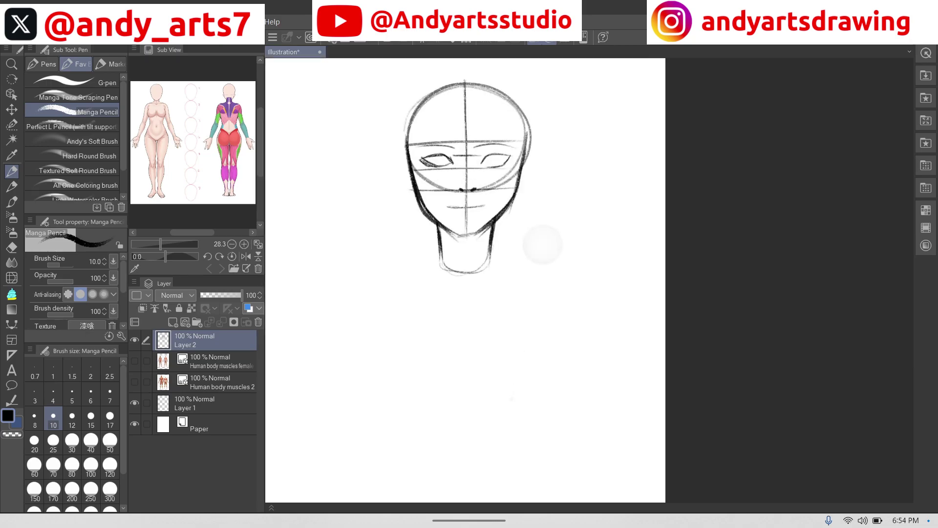
click(42, 413)
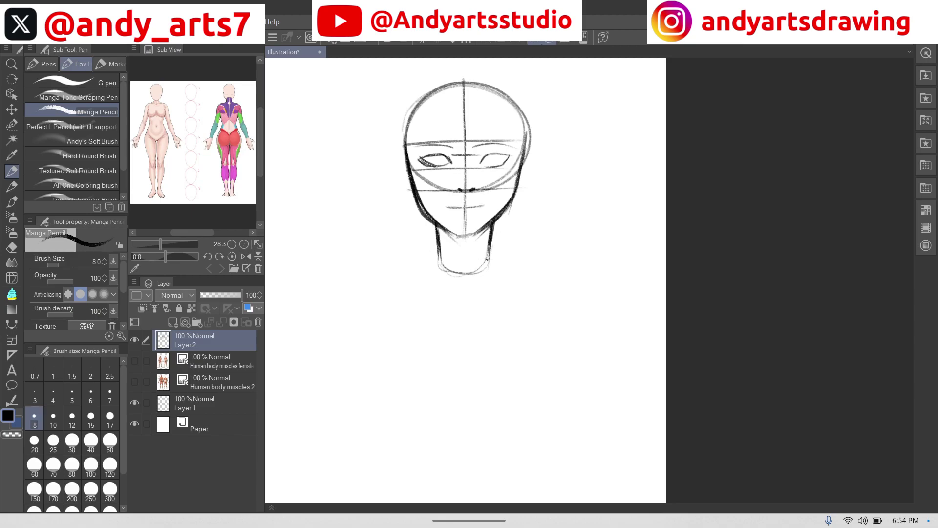
scroll(486, 259, down, 2)
drag(531, 212, 603, 207)
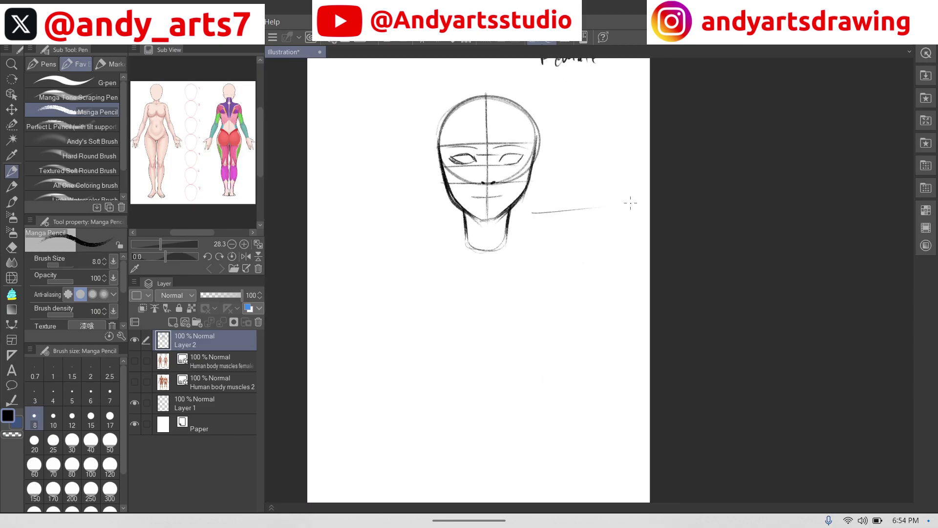
drag(548, 103, 580, 102)
Step: Mark the shoulder width with two vertical ticks on each side of the neck, joining each pair with a horizontal line
drag(448, 237, 451, 266)
drag(524, 236, 522, 260)
drag(394, 245, 392, 272)
drag(581, 231, 580, 271)
drag(394, 254, 446, 252)
drag(522, 247, 588, 244)
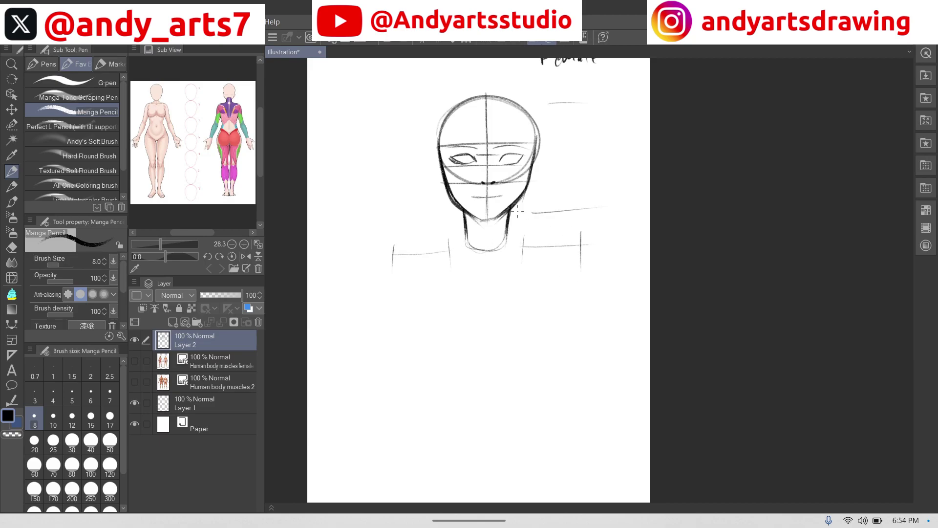
Step: Draw a head-width line above the crown, add an intermediate tick on each shoulder, and run one shoulder line across the neck base
drag(448, 89, 532, 87)
drag(415, 242, 415, 267)
drag(561, 231, 561, 265)
drag(387, 251, 613, 239)
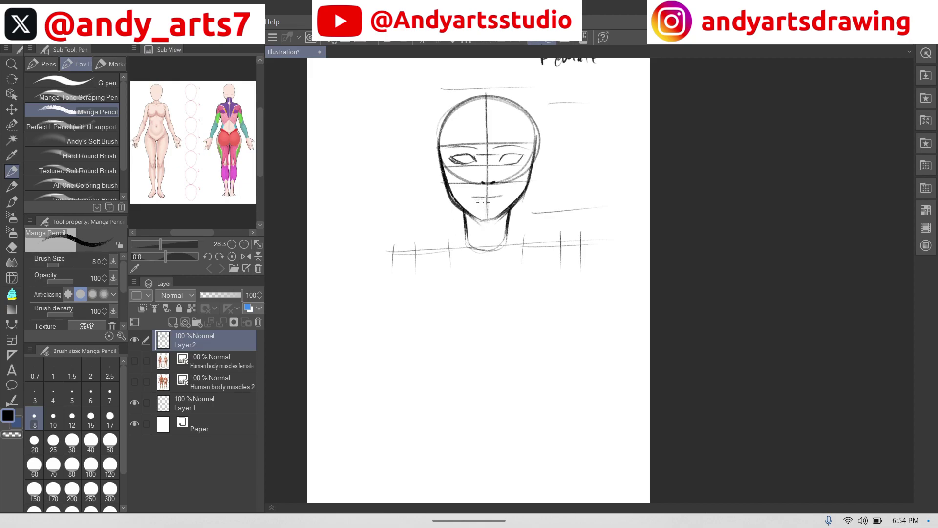
Step: Mark half the head's width with a corner and bold line above the crown, and repeat that length above the shoulder line
mouse_move(484, 84)
mouse_down()
mouse_move(485, 117)
mouse_move(457, 89)
mouse_move(436, 89)
mouse_move(437, 141)
mouse_up()
drag(485, 88, 446, 91)
drag(442, 232, 402, 235)
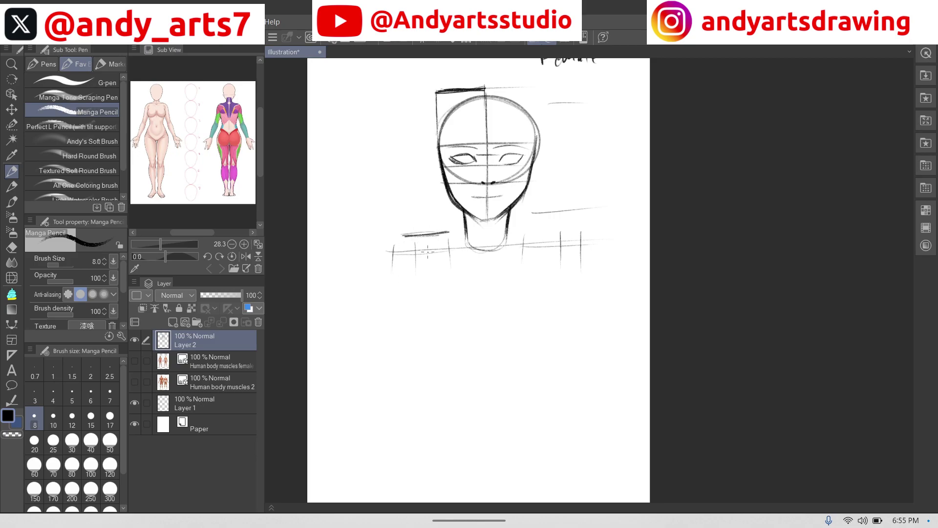
Step: Draw long vertical guidelines down from the shoulder line to set both sides of the ribcage
scroll(427, 251, down, 1)
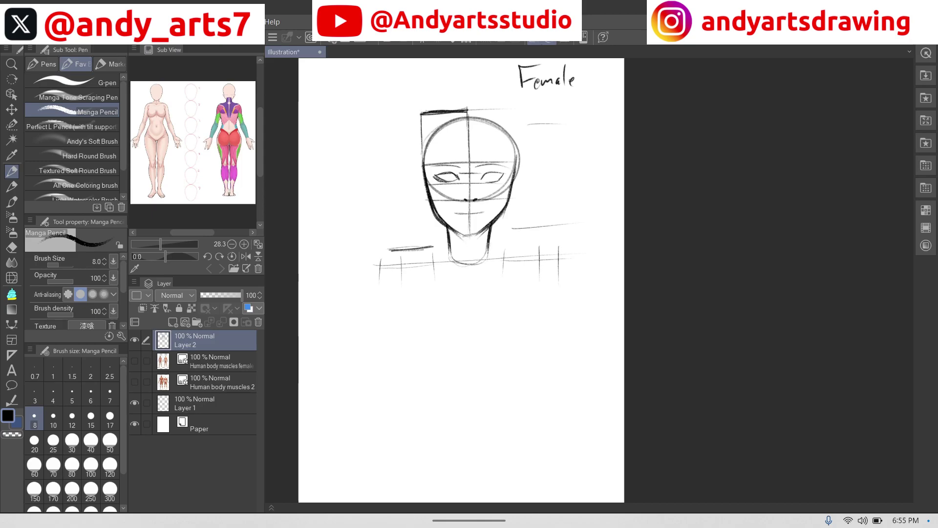
drag(487, 381, 492, 360)
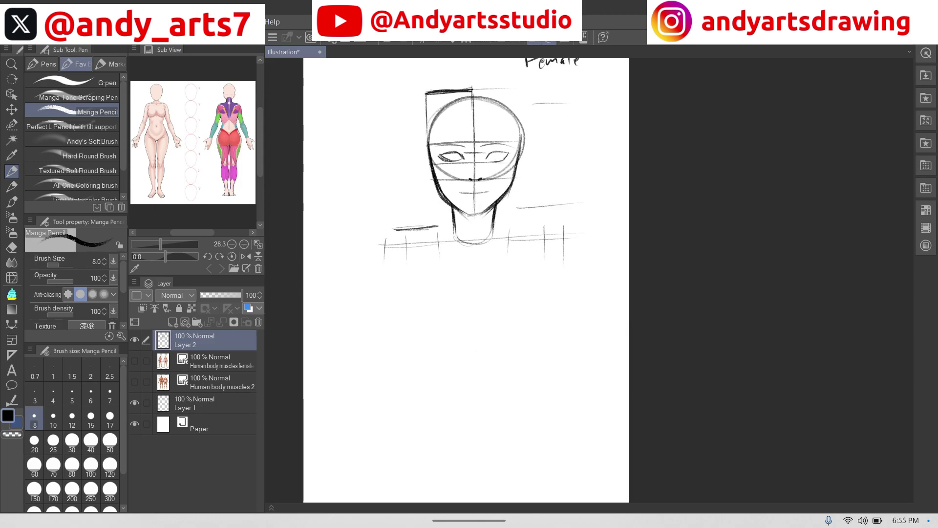
scroll(554, 274, up, 2)
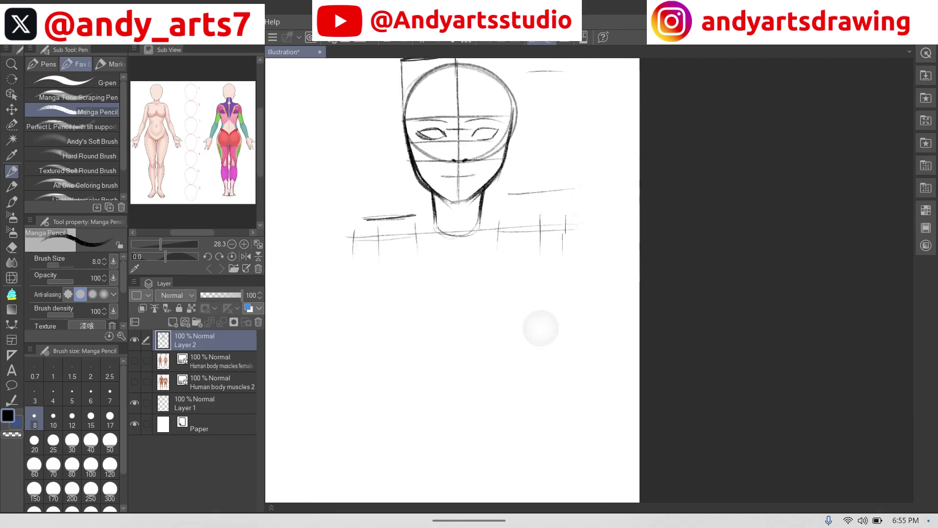
scroll(554, 278, down, 2)
mouse_move(595, 242)
mouse_down()
mouse_move(594, 250)
mouse_move(593, 210)
mouse_up()
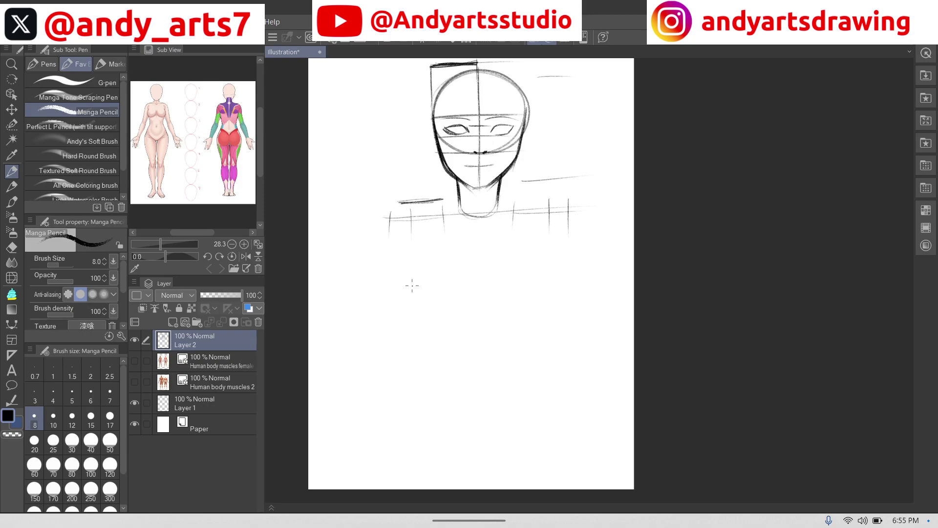
scroll(569, 199, up, 2)
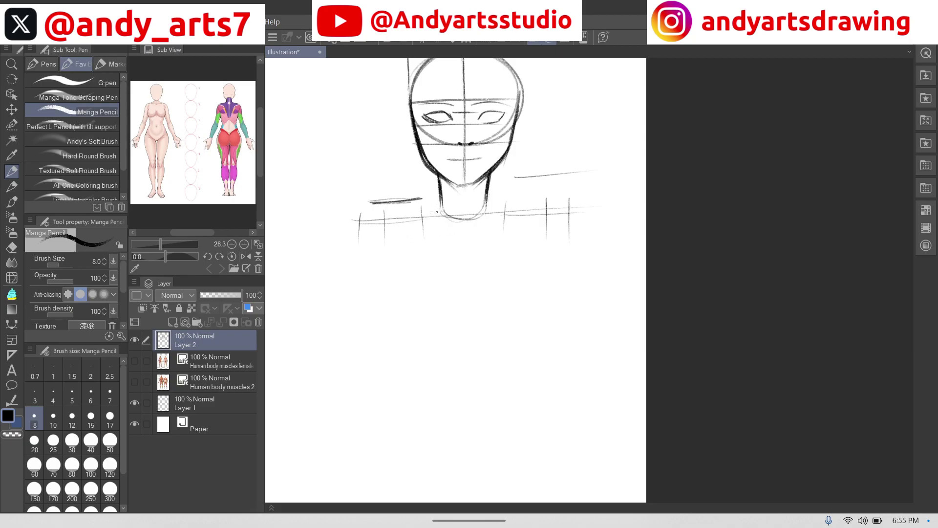
drag(402, 210, 405, 256)
drag(401, 204, 412, 371)
drag(526, 198, 521, 359)
drag(402, 229, 402, 359)
scroll(562, 354, down, 2)
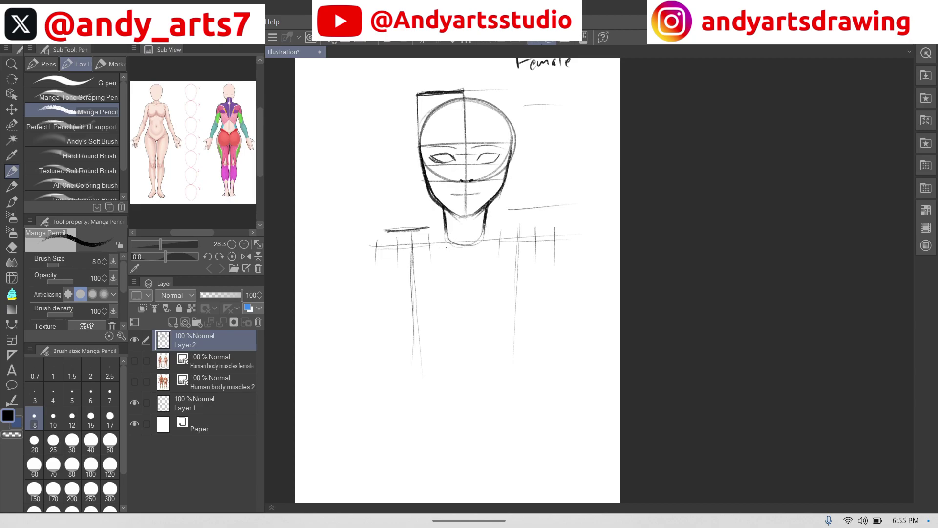
Step: Mark the head's height with a vertical line beside it and close the torso box with a horizontal line one head lower
drag(526, 96, 527, 208)
drag(412, 244, 407, 278)
drag(426, 243, 492, 239)
drag(414, 358, 517, 351)
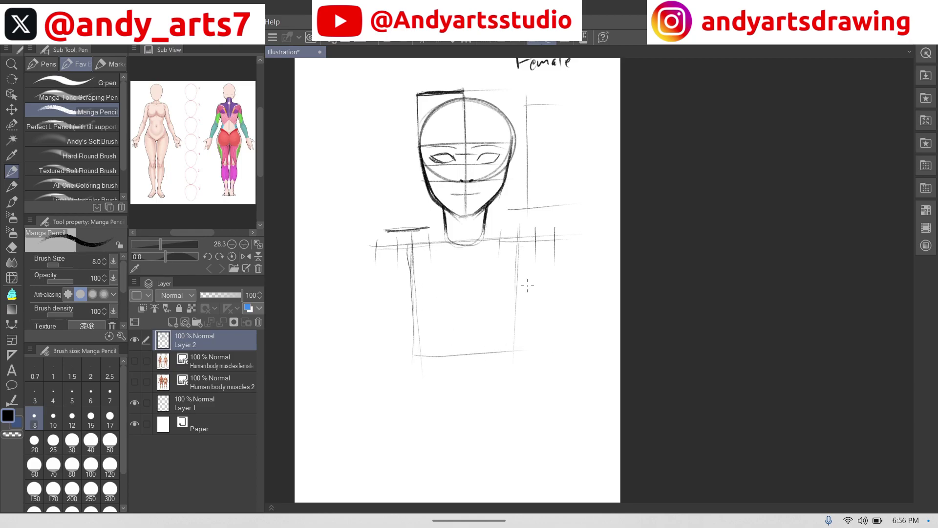
Step: Sketch a large egg-shaped ribcage from the neck base to slightly below the torso box
drag(552, 377, 545, 365)
mouse_move(438, 224)
mouse_down()
mouse_move(401, 293)
mouse_move(465, 374)
mouse_up()
mouse_move(476, 222)
mouse_down()
mouse_move(501, 257)
mouse_move(486, 367)
mouse_up()
mouse_move(435, 230)
mouse_down()
mouse_move(416, 243)
mouse_move(468, 369)
mouse_up()
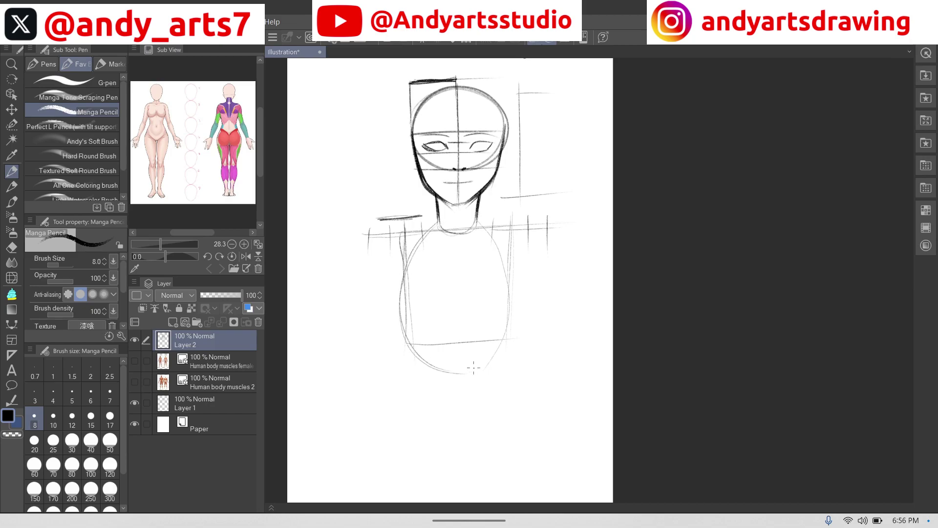
mouse_move(478, 221)
mouse_down()
mouse_move(505, 273)
mouse_move(452, 377)
mouse_move(404, 257)
mouse_move(516, 276)
mouse_move(459, 375)
mouse_move(401, 272)
mouse_move(505, 322)
mouse_up()
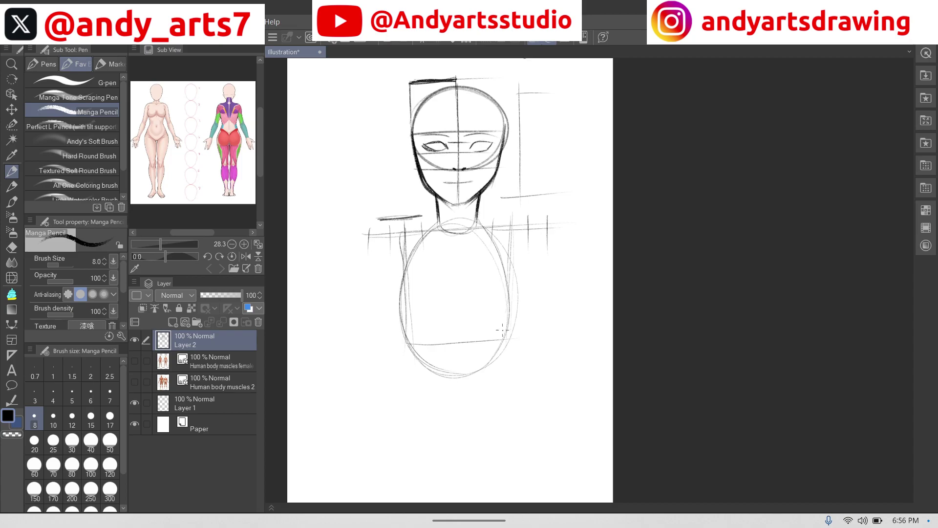
Step: Add a vertical centre line and a horizontal guide to the ribcage, and draw the rib arch curving down to both sides
mouse_move(457, 219)
mouse_down()
mouse_move(460, 360)
mouse_move(458, 328)
mouse_up()
drag(396, 315, 527, 309)
mouse_move(395, 322)
mouse_down()
mouse_move(523, 308)
mouse_move(448, 304)
mouse_move(418, 352)
mouse_up()
drag(461, 302, 499, 349)
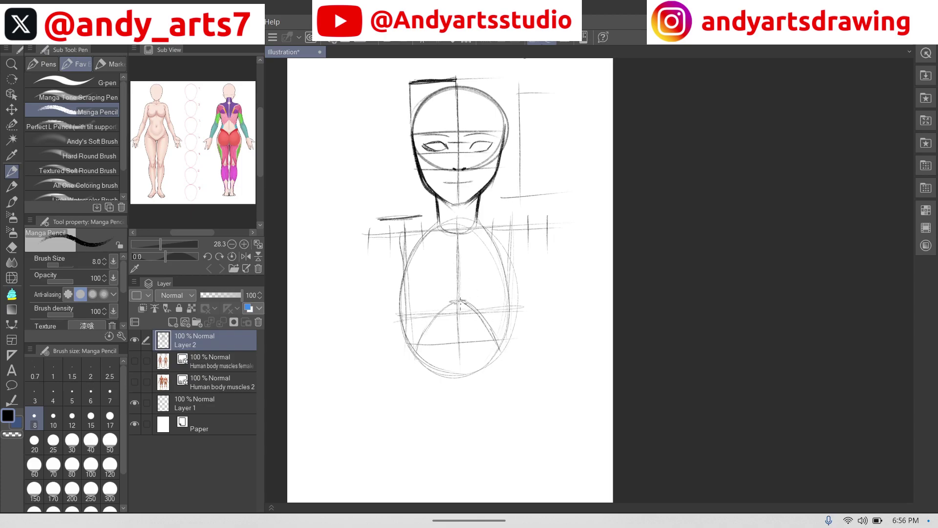
mouse_move(404, 328)
mouse_down()
mouse_move(418, 346)
mouse_move(451, 302)
mouse_move(497, 337)
mouse_up()
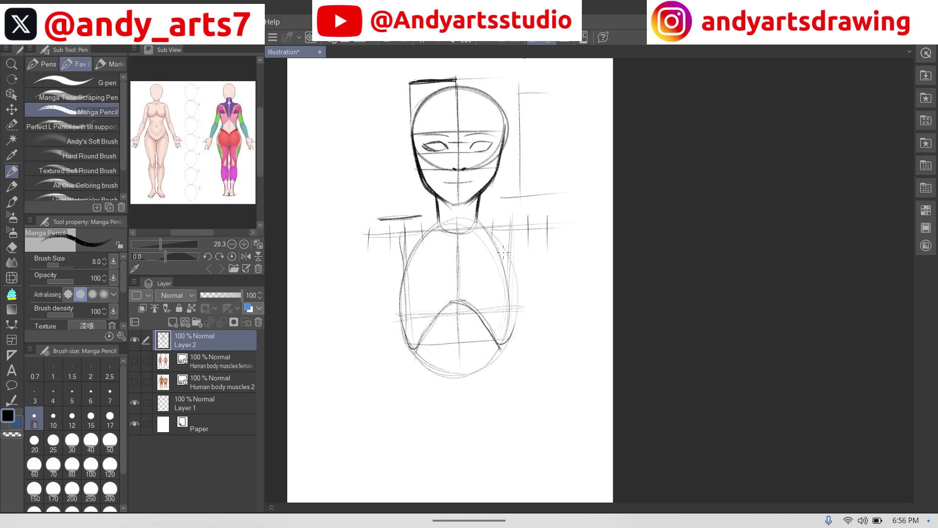
Step: Reinforce the ribcage's outer side and darken the rib arch
drag(501, 250, 514, 321)
drag(534, 276, 546, 268)
mouse_move(462, 294)
mouse_down()
mouse_move(441, 319)
mouse_move(434, 338)
mouse_up()
mouse_move(416, 326)
mouse_down()
mouse_move(428, 342)
mouse_move(470, 296)
mouse_move(502, 337)
mouse_up()
drag(557, 371, 551, 386)
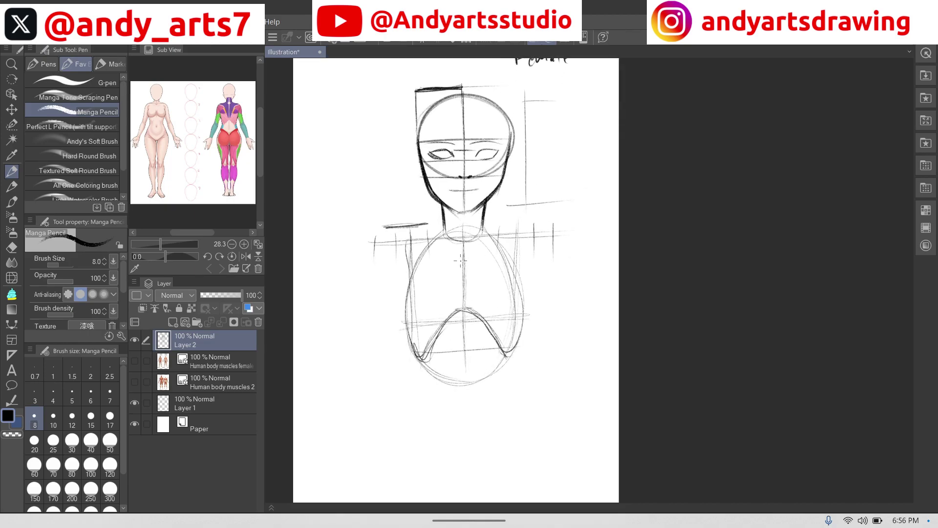
Step: Mark a vertical tick on each side of the lower ribcage and remove the marks with the Rough eraser
drag(395, 315, 399, 352)
drag(533, 304, 533, 343)
key(e)
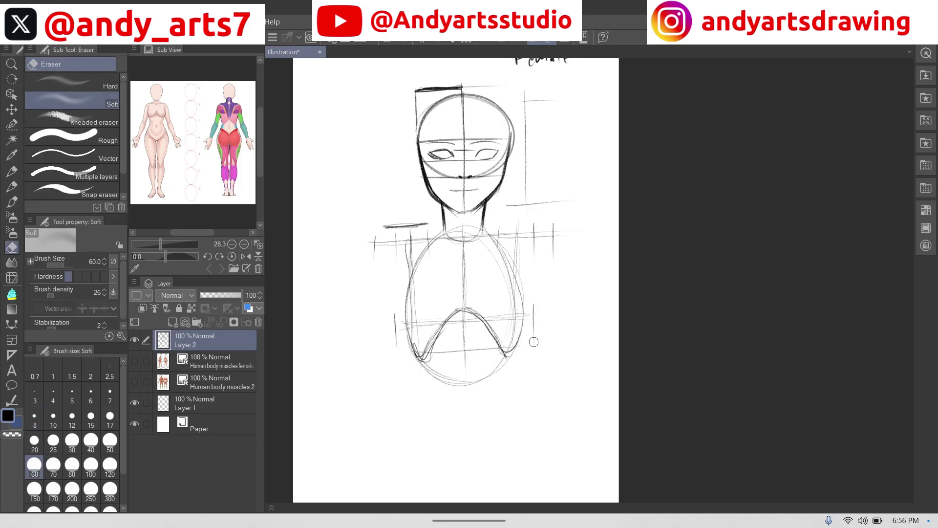
click(98, 137)
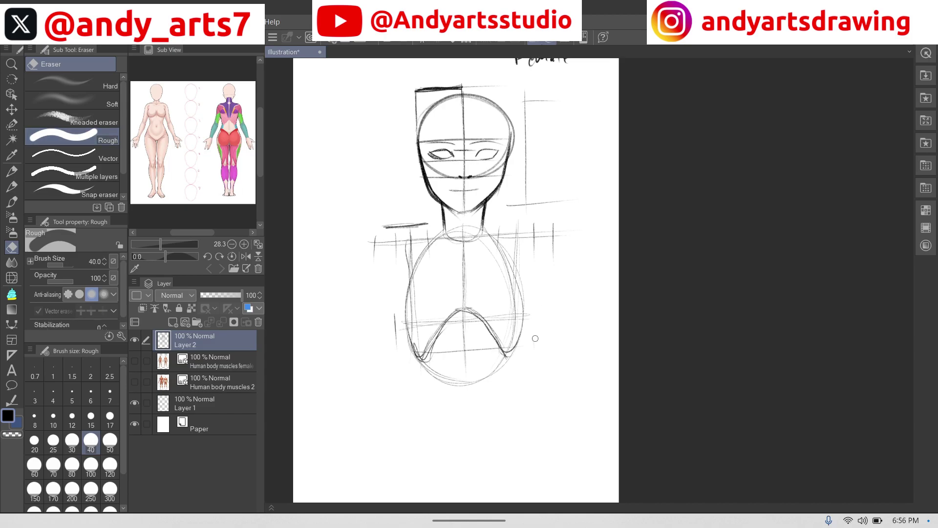
drag(391, 308, 399, 362)
key(p)
Step: Draw a circle for each shoulder joint and connect both to the neck base with collarbone lines
scroll(561, 261, up, 1)
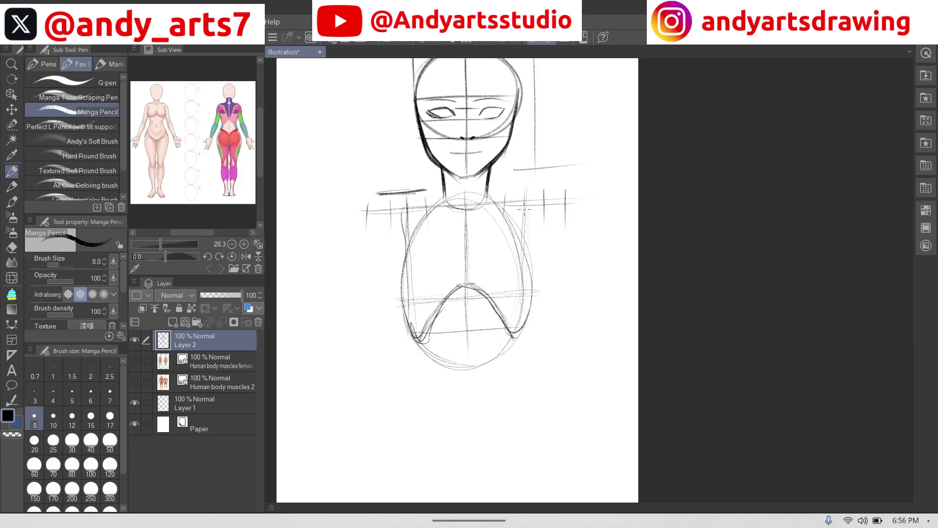
mouse_move(532, 202)
mouse_down()
mouse_move(537, 227)
mouse_move(512, 213)
mouse_move(529, 200)
mouse_up()
mouse_move(384, 217)
mouse_down()
mouse_move(410, 223)
mouse_move(389, 245)
mouse_move(391, 205)
mouse_move(405, 250)
mouse_move(380, 235)
mouse_move(399, 211)
mouse_up()
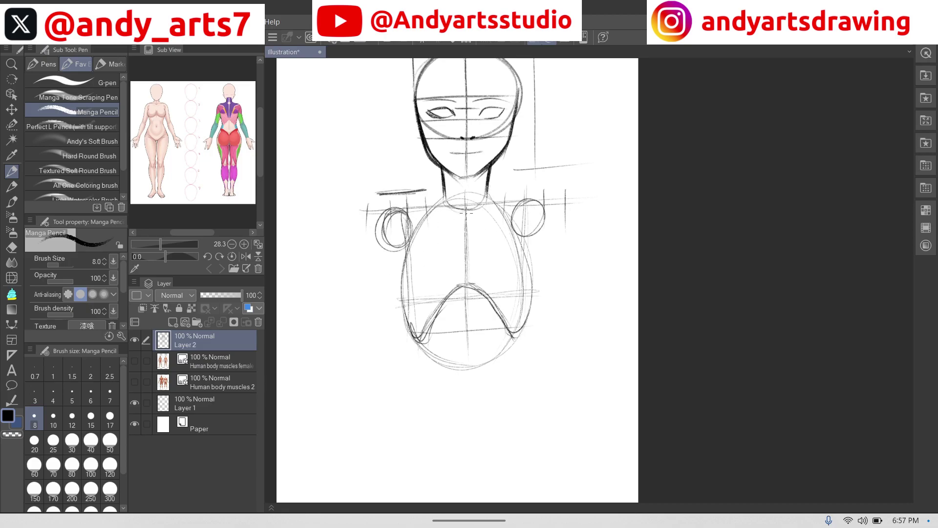
drag(472, 213, 521, 201)
drag(462, 212, 391, 217)
Step: Draw the sloping trapezius lines from both sides of the neck down to the shoulder circles
scroll(464, 219, up, 5)
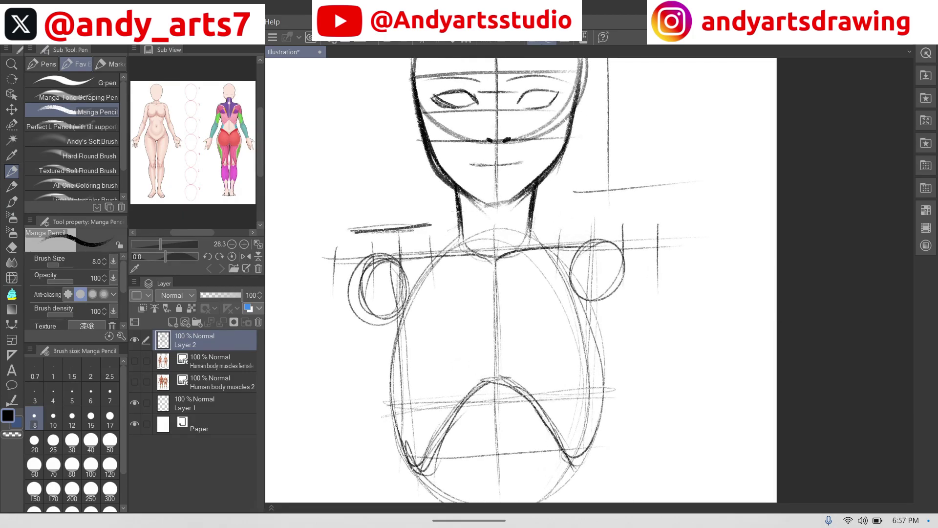
drag(462, 215, 391, 257)
key(ctrl+z)
drag(463, 228, 397, 258)
drag(465, 226, 386, 251)
mouse_move(531, 222)
mouse_down()
mouse_move(535, 234)
mouse_move(610, 241)
mouse_up()
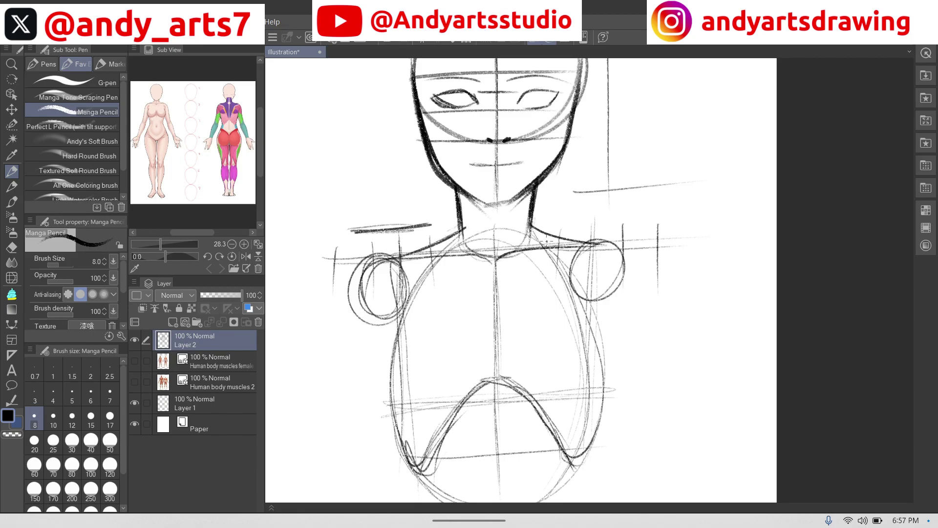
Step: Erase the "Female" label with the Rough eraser at size 60 and return to the Manga Pencil
scroll(529, 176, down, 5)
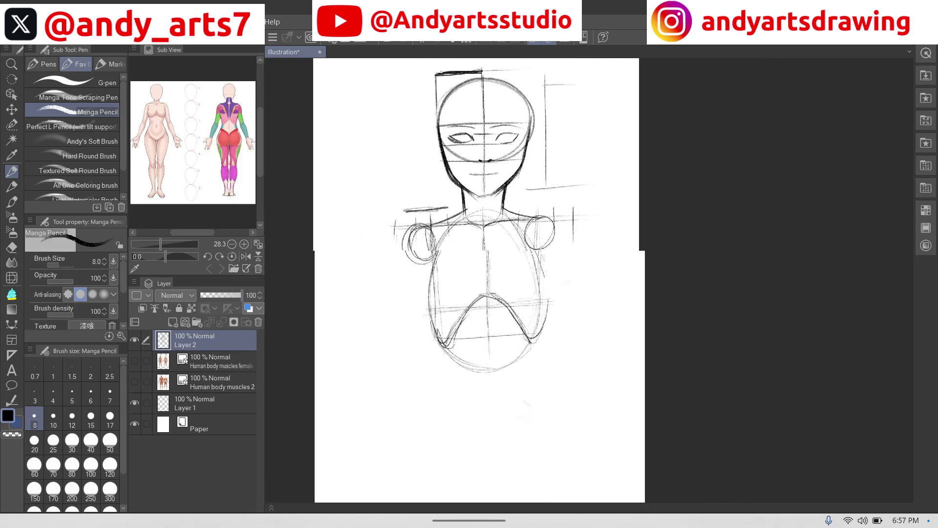
drag(515, 384, 519, 381)
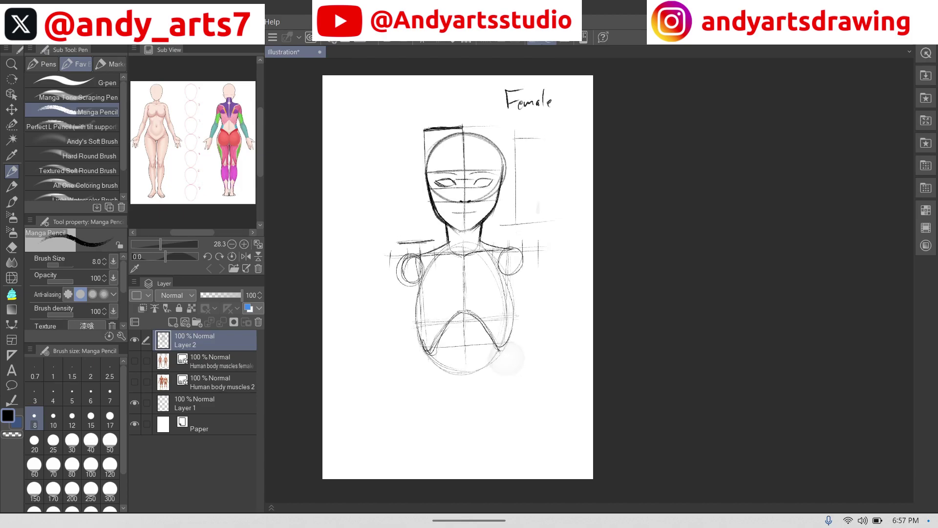
key(e)
key(bracketright)
key(bracketright)
mouse_move(560, 104)
mouse_down()
mouse_move(532, 116)
mouse_move(559, 87)
mouse_move(514, 94)
mouse_move(537, 82)
mouse_up()
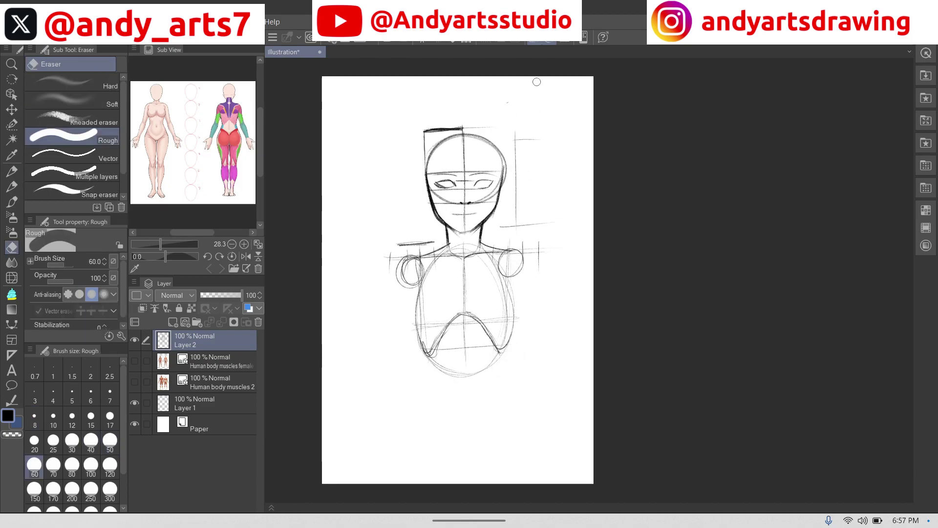
key(p)
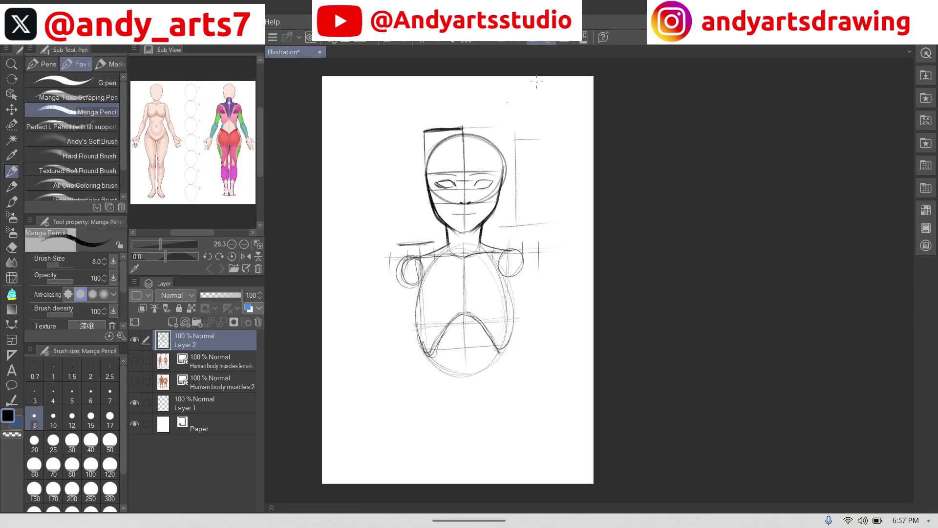
Step: Scale the whole head and torso sketch down and move it to the upper middle of the canvas
key(ctrl+t)
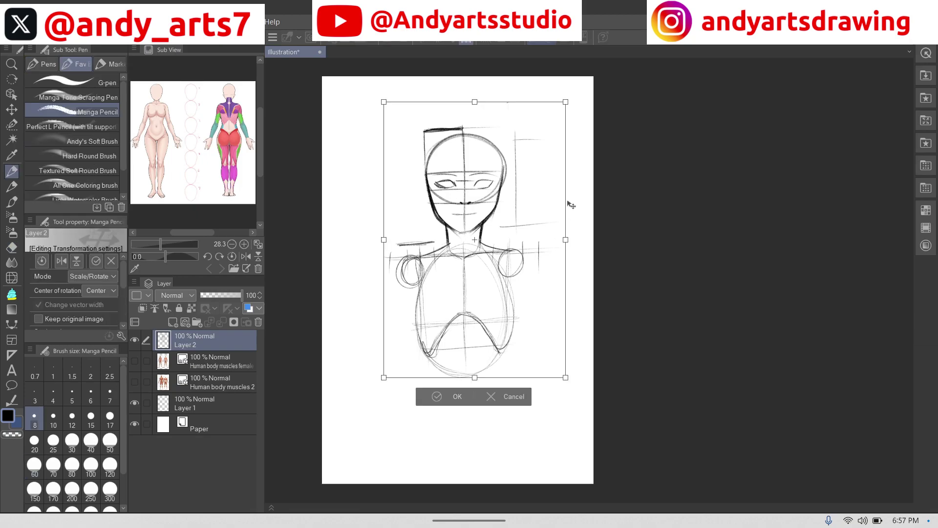
drag(383, 378, 421, 321)
drag(497, 265, 458, 234)
drag(381, 291, 399, 263)
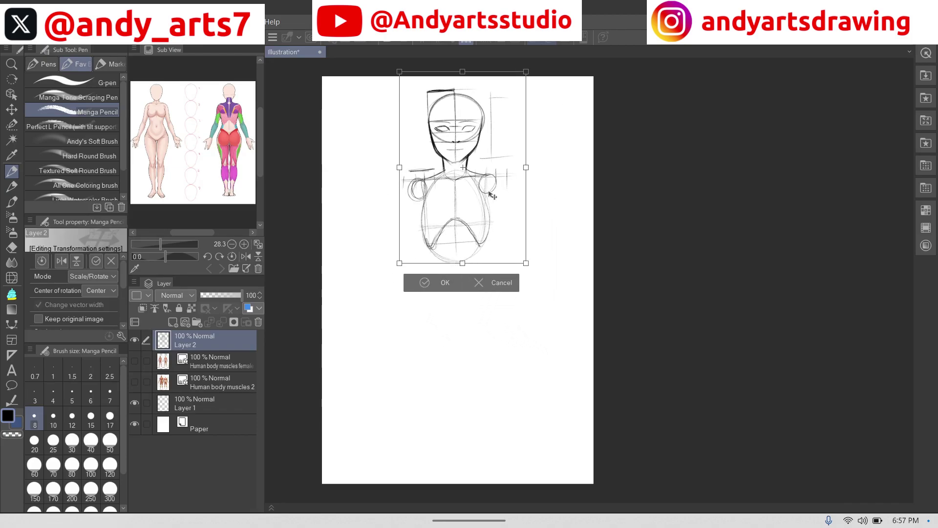
drag(489, 191, 481, 194)
click(437, 286)
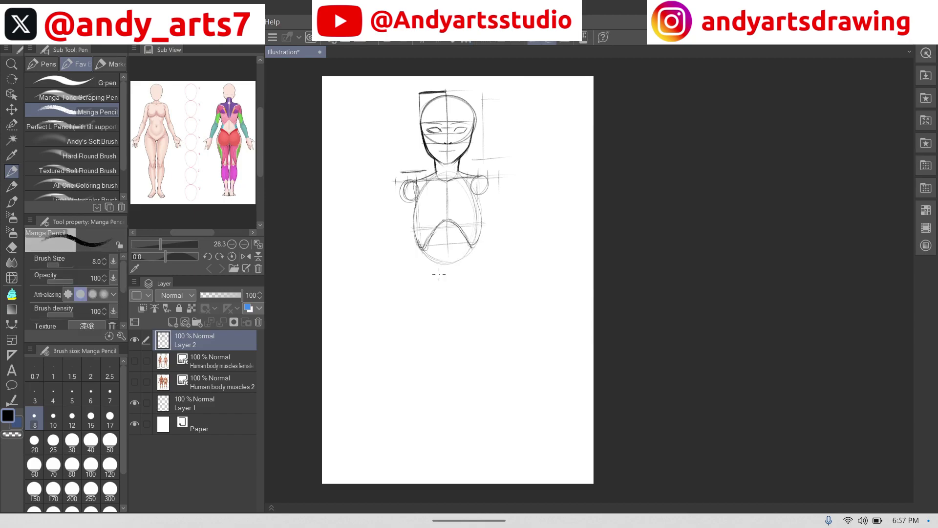
Step: Hide the brush and tool property palettes to give the canvas more room
scroll(540, 286, up, 3)
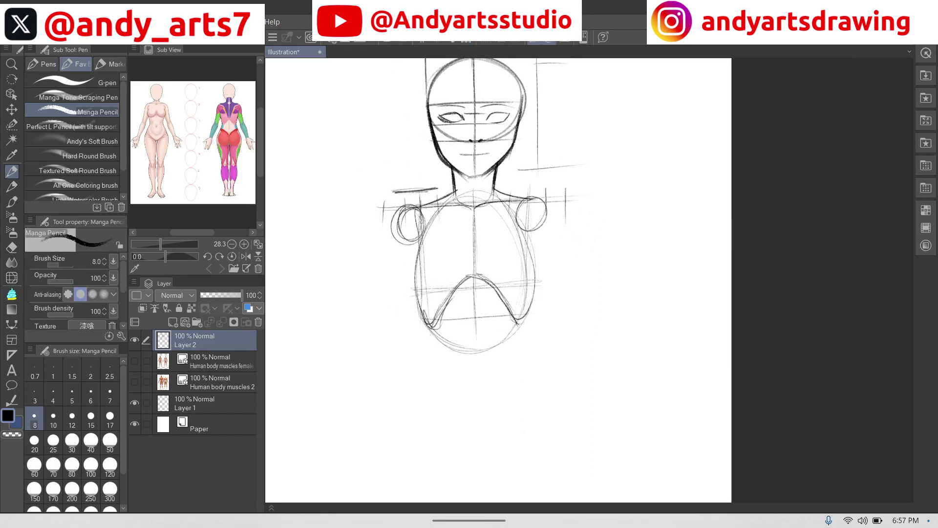
click(36, 42)
drag(453, 280, 469, 289)
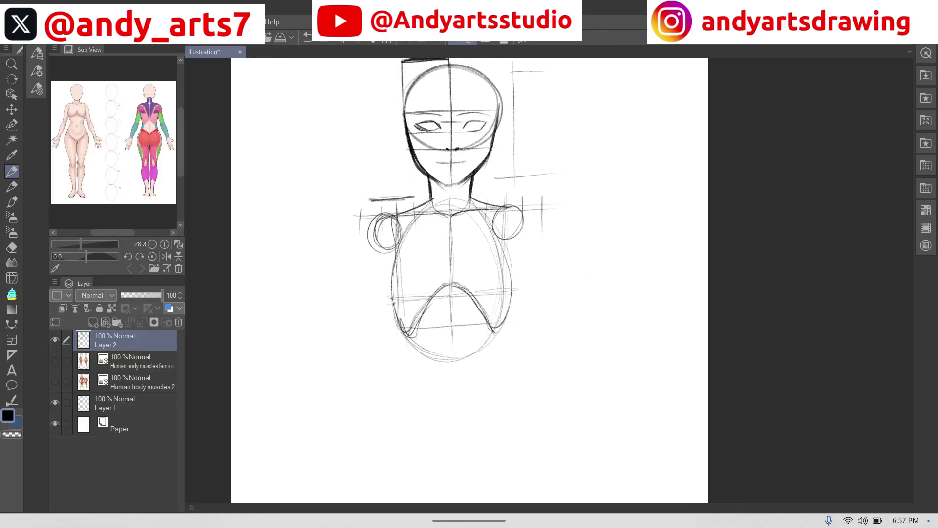
mouse_move(518, 408)
mouse_down()
mouse_move(531, 395)
mouse_move(526, 342)
mouse_move(517, 387)
mouse_up()
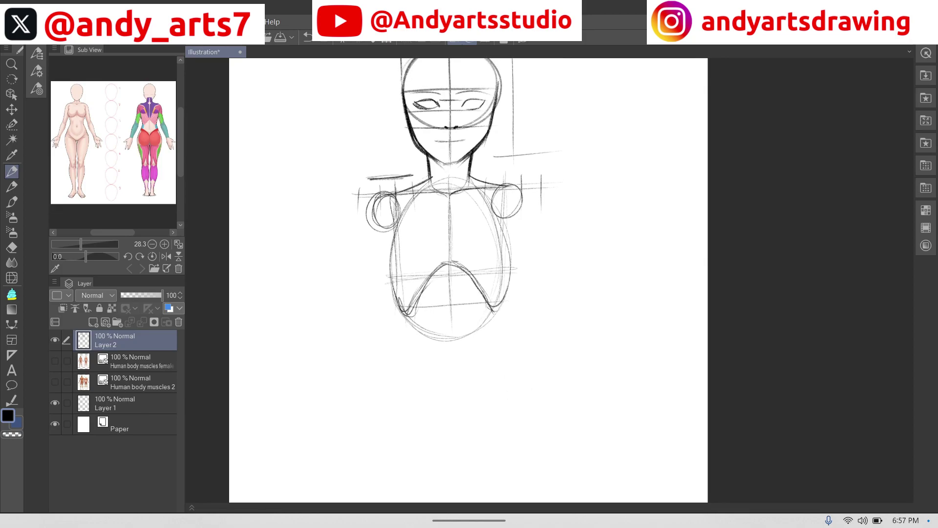
scroll(513, 288, down, 2)
scroll(519, 195, up, 2)
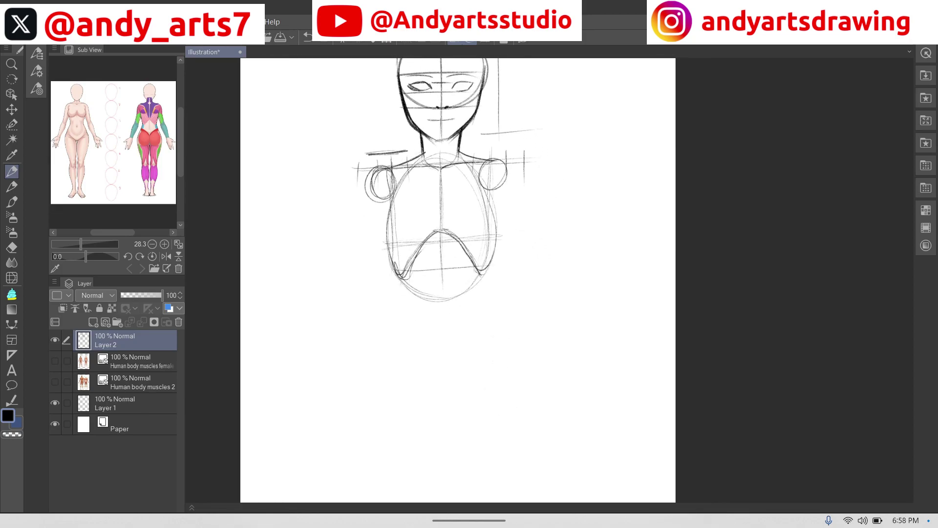
Step: Darken the right side and arch of the ribcage and draw a horizontal waist line just below it
mouse_move(472, 166)
mouse_down()
mouse_move(488, 200)
mouse_move(491, 269)
mouse_up()
drag(488, 205, 491, 267)
drag(490, 222, 493, 265)
mouse_move(457, 240)
mouse_down()
mouse_move(468, 268)
mouse_move(482, 274)
mouse_up()
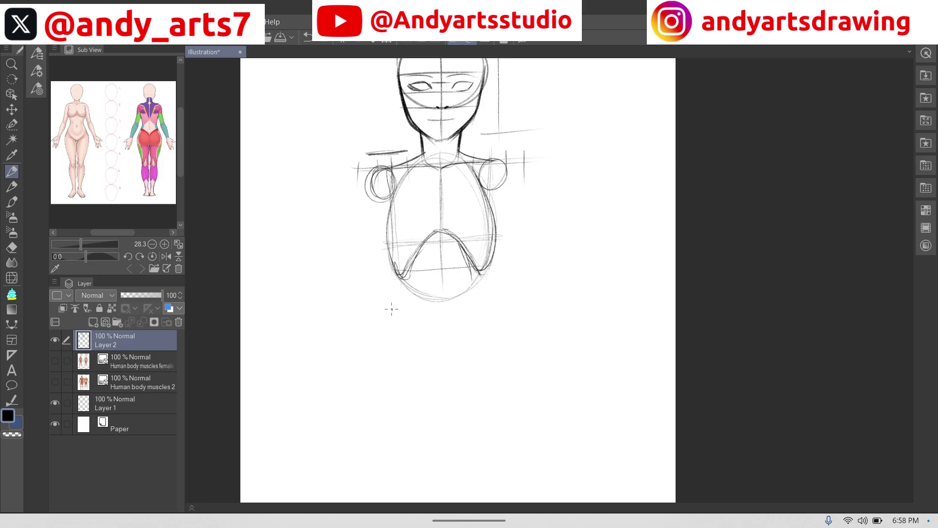
mouse_move(390, 310)
mouse_down()
mouse_move(491, 303)
mouse_move(430, 309)
mouse_up()
mouse_move(361, 309)
mouse_down()
mouse_move(566, 294)
mouse_move(381, 327)
mouse_move(383, 395)
mouse_up()
drag(523, 293, 517, 393)
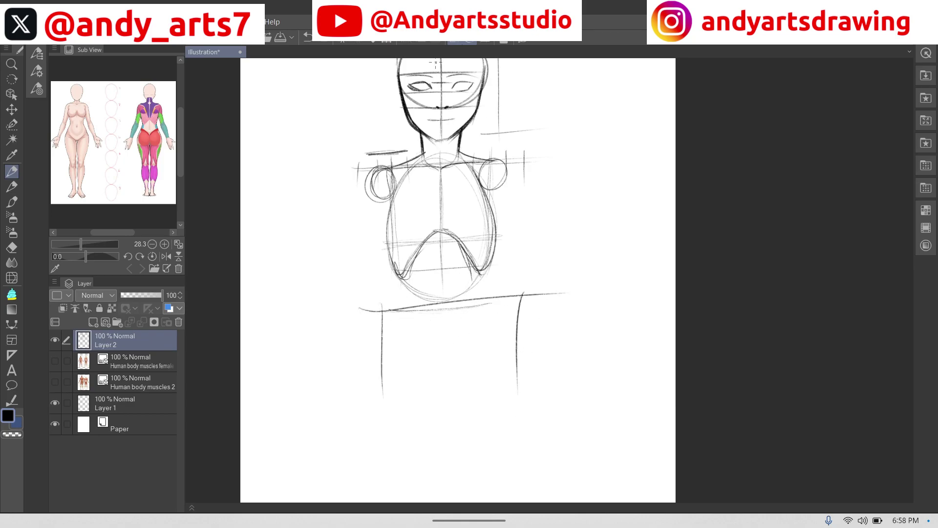
click(303, 39)
click(303, 39)
click(303, 39)
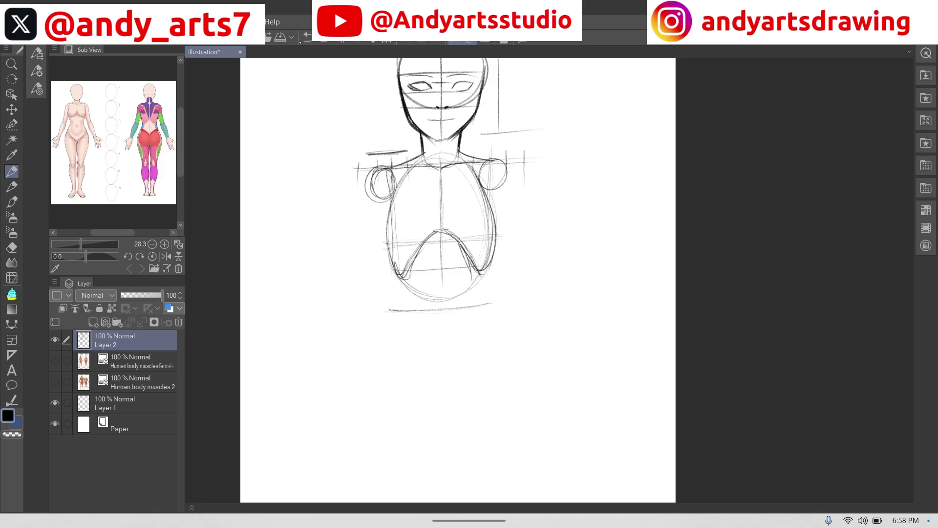
click(307, 38)
Step: Draw the waist sides tapering from the ribcage to the waist line and flare hip lines outward below it
mouse_move(389, 252)
mouse_down()
mouse_move(402, 302)
mouse_move(396, 282)
mouse_up()
drag(496, 251, 481, 301)
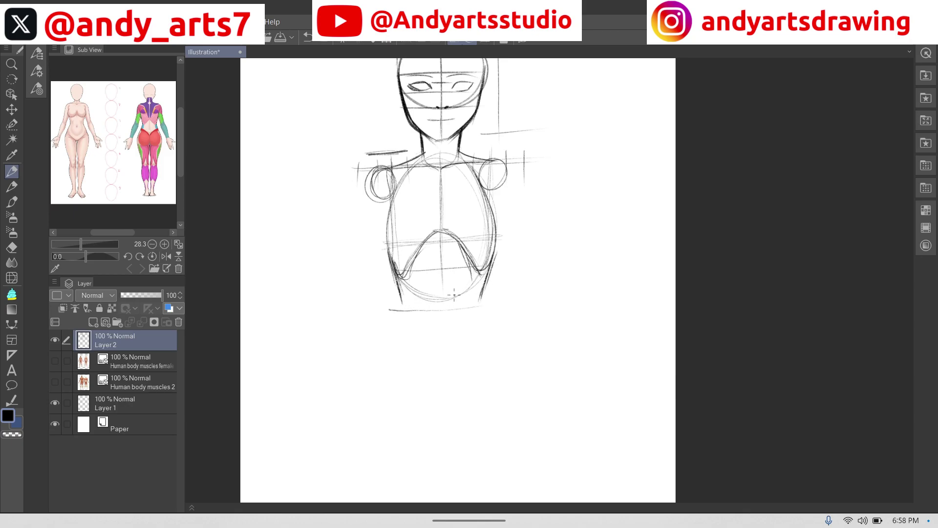
drag(401, 299, 429, 310)
mouse_move(485, 288)
mouse_down()
mouse_move(467, 309)
mouse_move(407, 309)
mouse_move(421, 310)
mouse_move(383, 348)
mouse_up()
drag(482, 294, 495, 332)
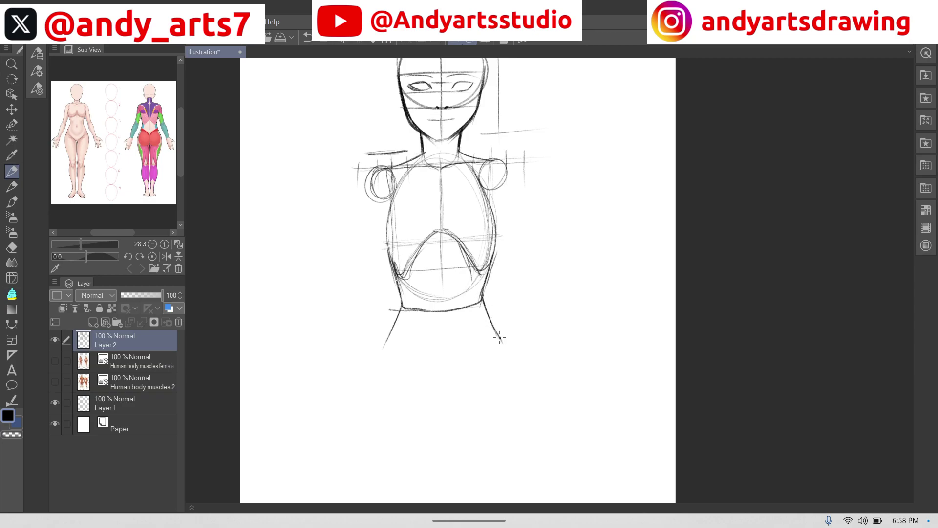
scroll(522, 340, down, 3)
scroll(521, 340, up, 3)
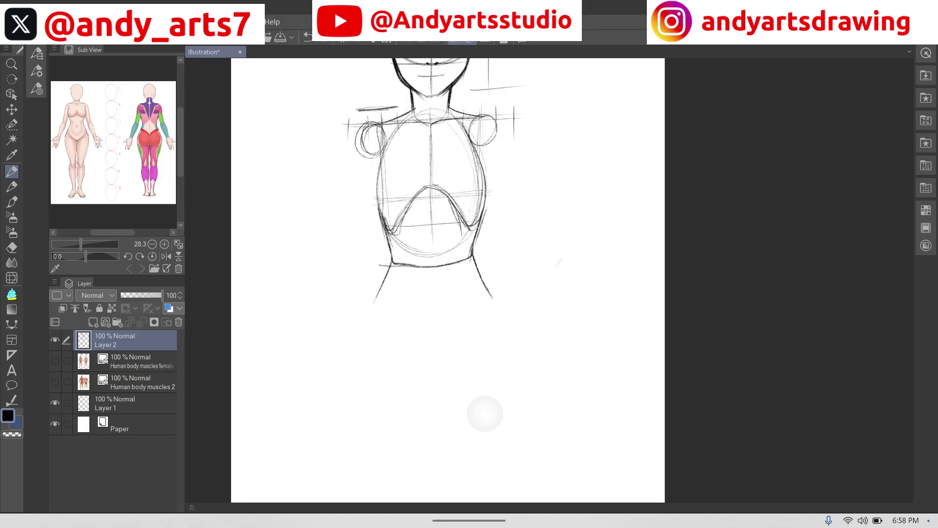
scroll(522, 339, down, 2)
drag(472, 300, 485, 329)
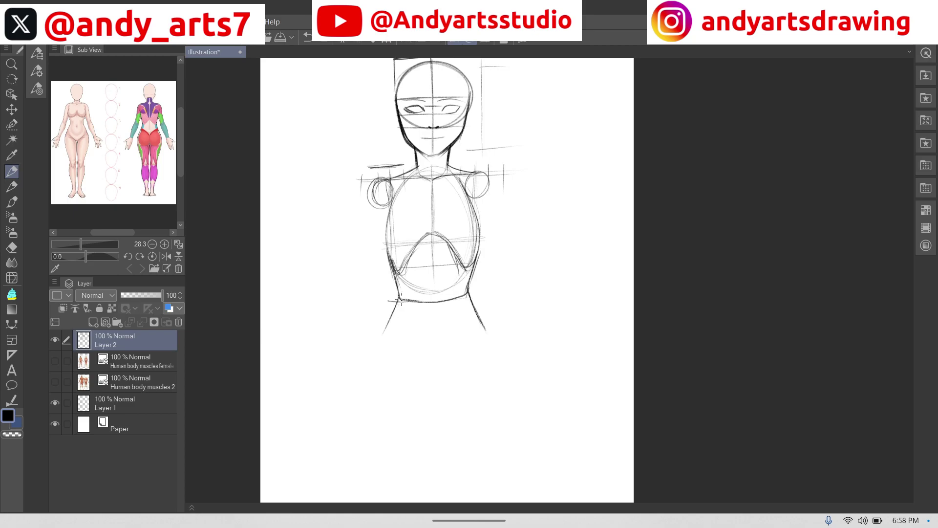
Step: Sketch the pelvis below the waist with rounded hip bones, an inner bowl curve and small hip joint ovals
drag(397, 301, 391, 325)
drag(392, 313, 414, 318)
drag(404, 305, 431, 337)
mouse_move(466, 296)
mouse_down()
mouse_move(450, 330)
mouse_move(428, 338)
mouse_move(408, 307)
mouse_move(415, 329)
mouse_move(437, 339)
mouse_move(471, 299)
mouse_move(476, 318)
mouse_move(465, 337)
mouse_up()
mouse_move(398, 299)
mouse_down()
mouse_move(393, 333)
mouse_move(424, 366)
mouse_up()
mouse_move(467, 298)
mouse_down()
mouse_move(478, 328)
mouse_move(447, 360)
mouse_move(430, 362)
mouse_up()
mouse_move(478, 325)
mouse_down()
mouse_move(447, 363)
mouse_move(415, 354)
mouse_move(427, 366)
mouse_move(438, 349)
mouse_move(451, 364)
mouse_move(477, 336)
mouse_move(479, 308)
mouse_move(476, 340)
mouse_move(454, 363)
mouse_move(434, 360)
mouse_move(481, 299)
mouse_move(390, 345)
mouse_up()
mouse_move(458, 355)
mouse_down()
mouse_move(481, 348)
mouse_move(477, 360)
mouse_up()
mouse_move(410, 317)
mouse_down()
mouse_move(396, 302)
mouse_move(393, 337)
mouse_up()
Step: Darken both sides of the waist between the lower ribcage and the waist line
scroll(459, 314, up, 3)
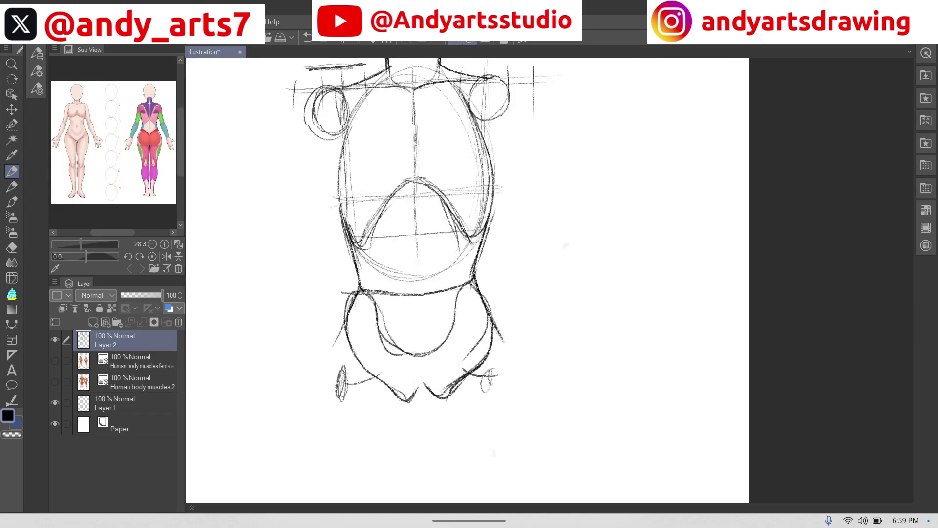
scroll(420, 274, down, 3)
scroll(420, 274, up, 2)
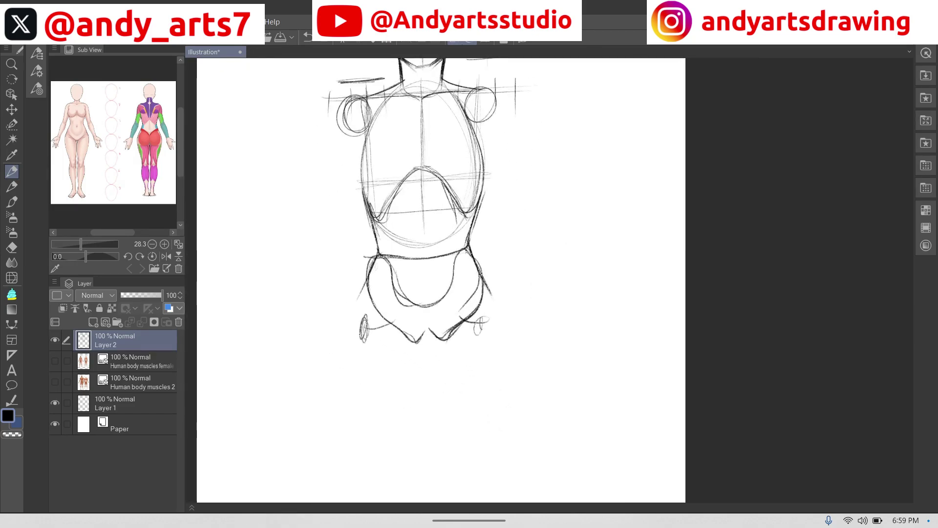
scroll(459, 342, up, 1)
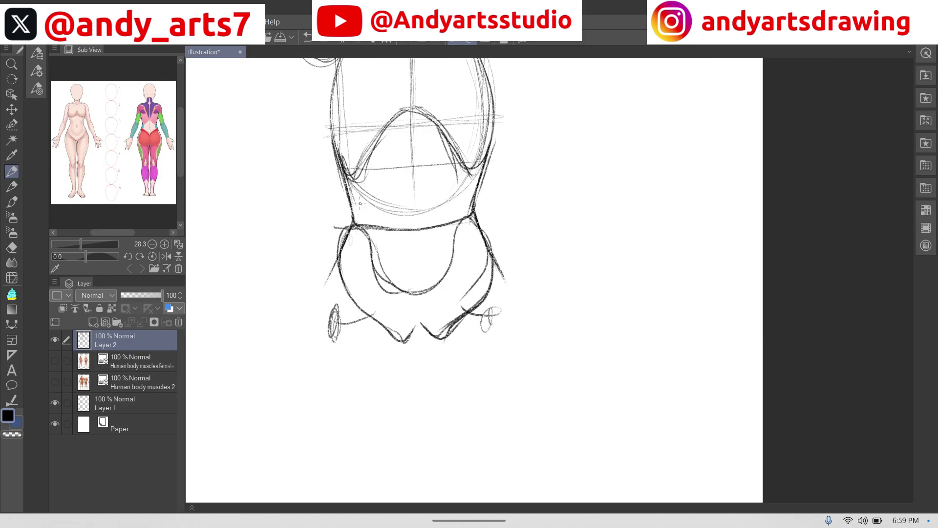
mouse_move(338, 168)
mouse_down()
mouse_move(352, 217)
mouse_move(342, 233)
mouse_up()
drag(491, 153, 473, 225)
Step: Erase the pelvis sketch below the waist line and return to the pencil
scroll(510, 357, down, 3)
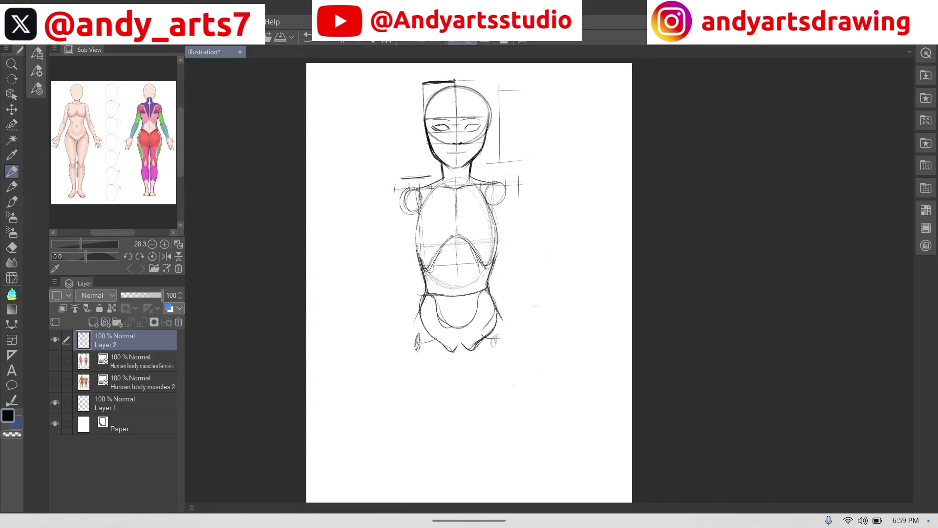
scroll(525, 388, up, 1)
scroll(521, 328, up, 1)
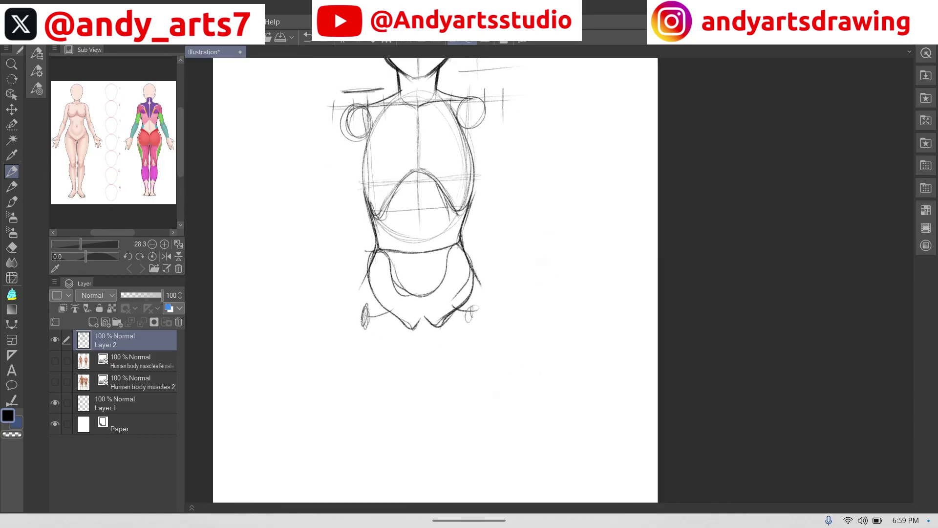
key(m)
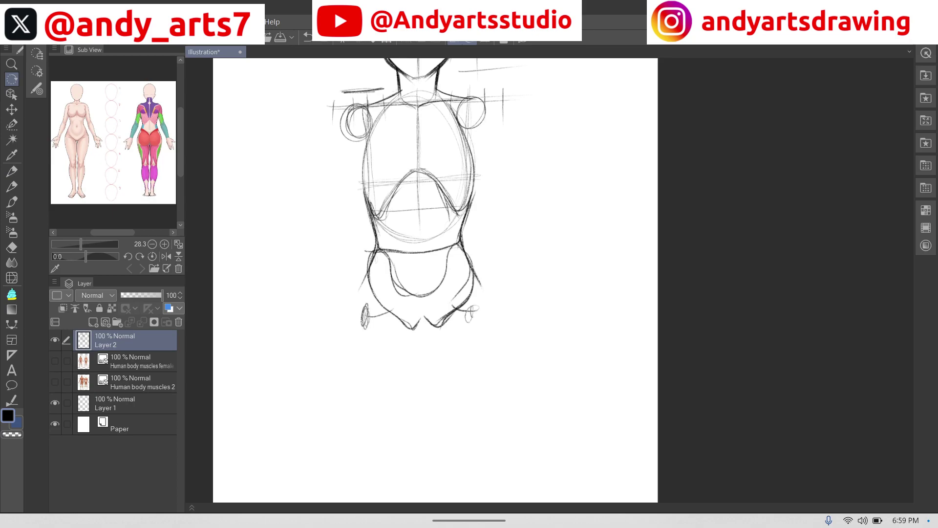
key(e)
mouse_move(481, 306)
mouse_down()
mouse_move(440, 333)
mouse_move(413, 318)
mouse_move(433, 277)
mouse_move(377, 292)
mouse_move(425, 280)
mouse_move(425, 306)
mouse_move(435, 278)
mouse_up()
key(p)
scroll(435, 277, up, 1)
scroll(501, 360, down, 3)
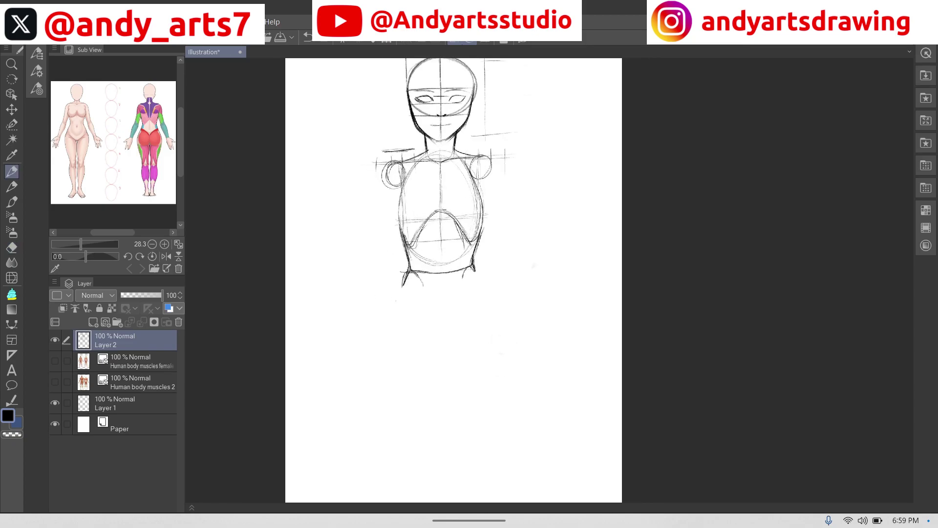
Step: Sketch a separate pelvis diagram beside the torso with a sacrum triangle, two hip bone wings and hip joint ovals
scroll(538, 268, up, 2)
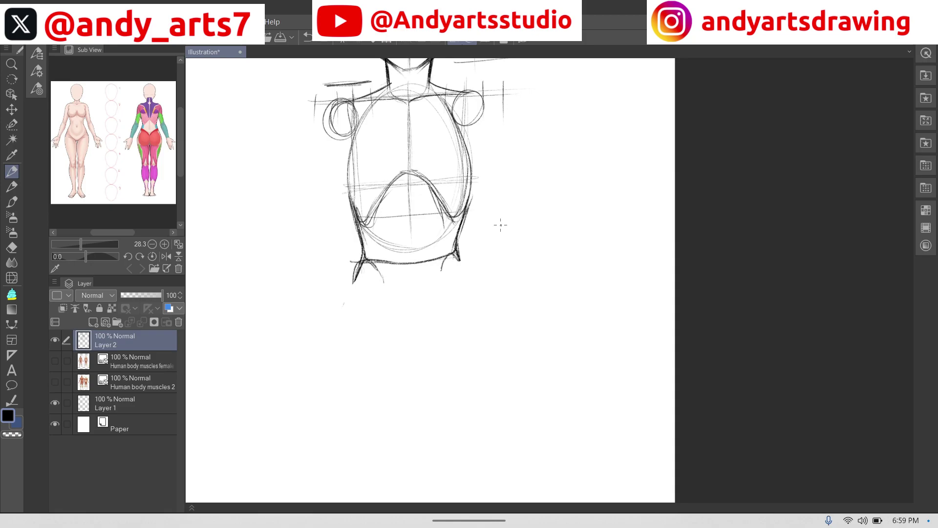
drag(500, 225, 482, 232)
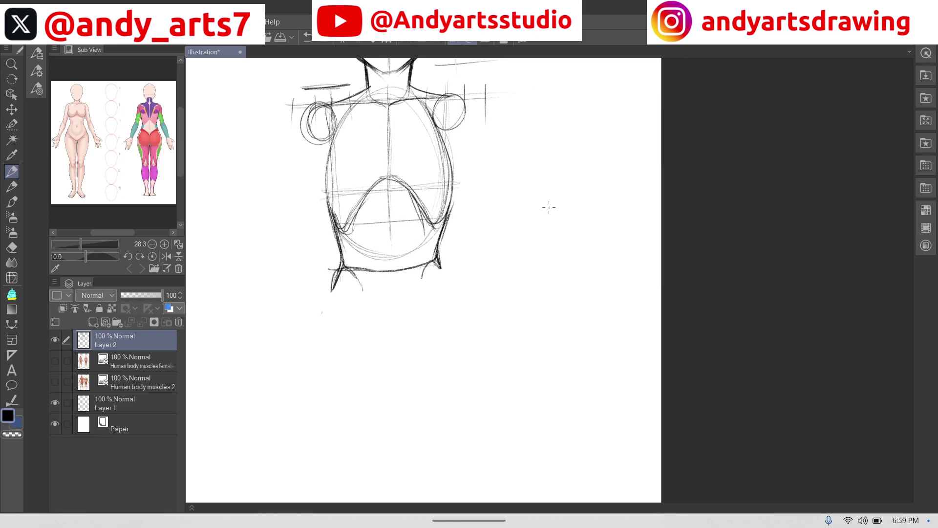
mouse_move(547, 202)
mouse_down()
mouse_move(566, 200)
mouse_move(557, 219)
mouse_move(578, 173)
mouse_move(607, 197)
mouse_up()
mouse_move(556, 218)
mouse_down()
mouse_move(521, 180)
mouse_move(506, 192)
mouse_move(514, 216)
mouse_move(547, 226)
mouse_move(522, 221)
mouse_move(536, 224)
mouse_move(540, 244)
mouse_move(587, 227)
mouse_move(560, 240)
mouse_up()
mouse_move(527, 183)
mouse_down()
mouse_move(518, 184)
mouse_move(537, 223)
mouse_move(574, 218)
mouse_up()
mouse_move(579, 178)
mouse_down()
mouse_move(587, 206)
mouse_move(555, 219)
mouse_move(568, 226)
mouse_move(563, 238)
mouse_move(521, 223)
mouse_move(565, 238)
mouse_up()
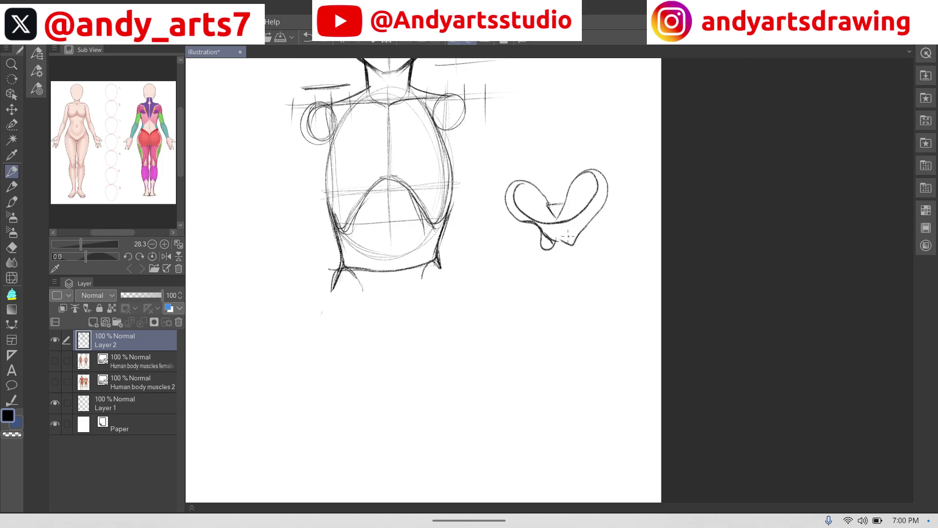
mouse_move(594, 205)
mouse_down()
mouse_move(568, 239)
mouse_move(584, 219)
mouse_move(552, 244)
mouse_move(563, 243)
mouse_move(590, 226)
mouse_move(521, 247)
mouse_up()
mouse_move(587, 229)
mouse_down()
mouse_move(602, 223)
mouse_move(599, 239)
mouse_up()
Step: Add leg bones to the pelvis diagram with thigh lines, oval knees and lower leg lines
drag(516, 230, 522, 335)
drag(604, 221, 604, 337)
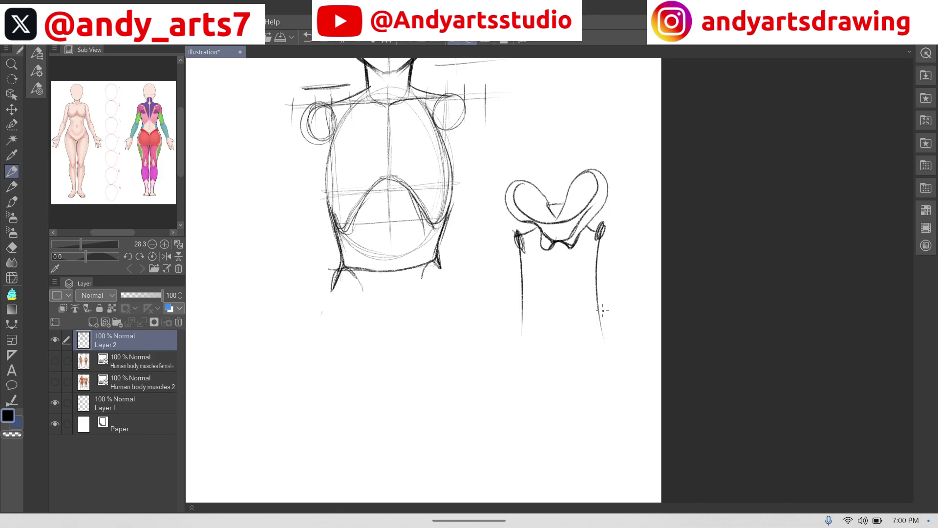
drag(521, 334, 522, 363)
mouse_move(603, 330)
mouse_down()
mouse_move(614, 361)
mouse_move(605, 342)
mouse_up()
drag(521, 363, 519, 433)
drag(607, 359, 612, 428)
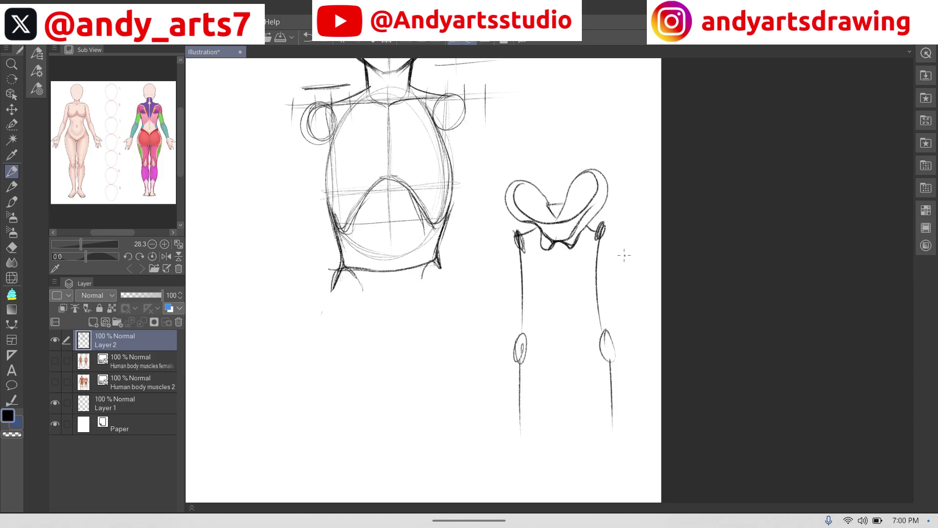
Step: Draw sloping hip lines flaring outward from both ends of the torso's waist line
scroll(539, 278, down, 4)
scroll(442, 278, up, 3)
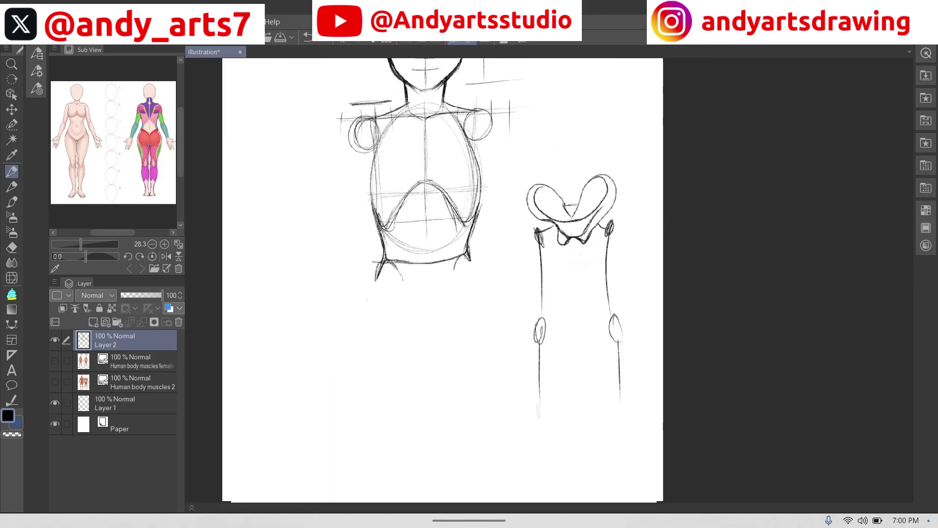
drag(357, 256, 325, 321)
drag(342, 282, 318, 330)
drag(470, 244, 500, 320)
drag(472, 266, 503, 329)
Step: Draw inner hip curves below the waist and a vertical center line ending in a short crotch mark
scroll(507, 166, down, 2)
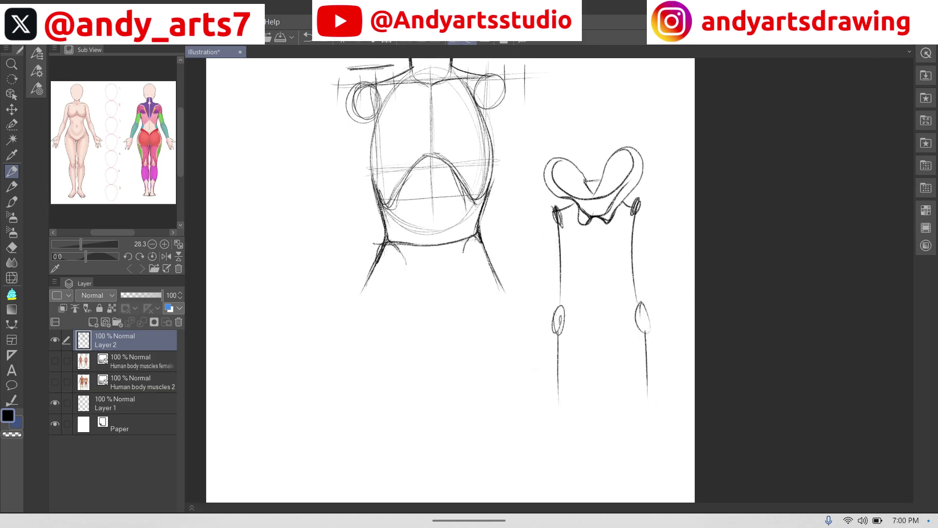
mouse_move(388, 237)
mouse_down()
mouse_move(373, 263)
mouse_move(375, 249)
mouse_move(367, 273)
mouse_move(380, 244)
mouse_move(365, 275)
mouse_move(376, 249)
mouse_move(396, 264)
mouse_move(401, 287)
mouse_up()
drag(390, 246, 403, 296)
mouse_move(480, 234)
mouse_down()
mouse_move(464, 272)
mouse_move(469, 233)
mouse_move(449, 290)
mouse_move(406, 276)
mouse_move(409, 294)
mouse_move(446, 316)
mouse_move(438, 320)
mouse_move(432, 209)
mouse_move(438, 336)
mouse_move(421, 302)
mouse_move(441, 336)
mouse_up()
drag(434, 265, 438, 332)
Step: Extend the inner hip curves down to the crotch mark and darken the tapered pelvis outline
scroll(444, 297, down, 3)
scroll(444, 297, up, 2)
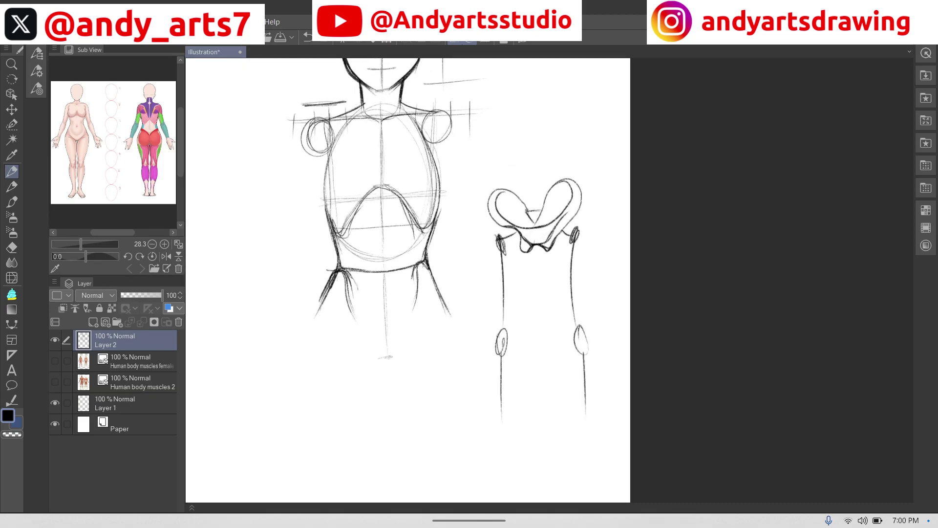
drag(408, 280, 436, 264)
mouse_move(370, 260)
mouse_down()
mouse_move(386, 318)
mouse_move(406, 341)
mouse_up()
mouse_move(454, 246)
mouse_down()
mouse_move(439, 308)
mouse_move(419, 339)
mouse_move(404, 342)
mouse_move(426, 339)
mouse_up()
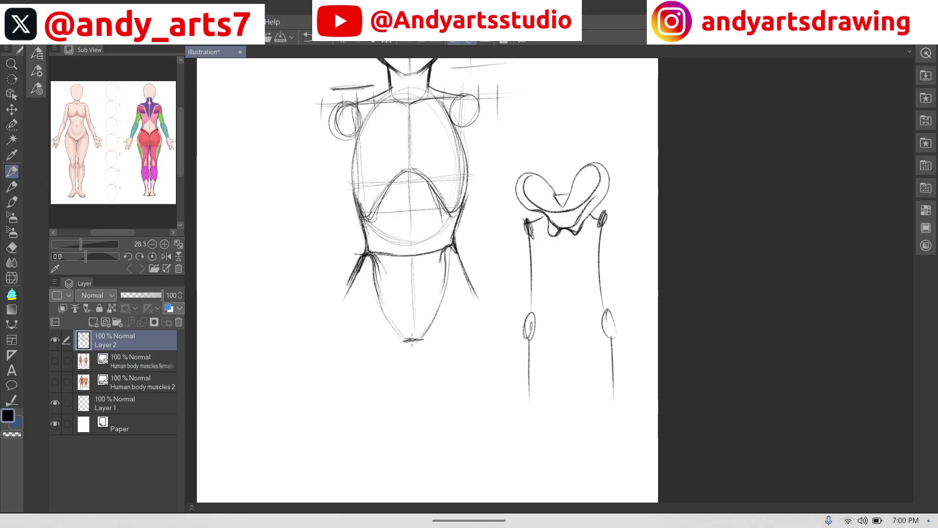
mouse_move(385, 316)
mouse_down()
mouse_move(404, 342)
mouse_move(381, 311)
mouse_up()
drag(435, 323, 407, 340)
drag(386, 306, 407, 341)
drag(402, 335, 396, 323)
Step: Draw curved leg openings from the outer hips down to the sides of the crotch
scroll(390, 286, down, 5)
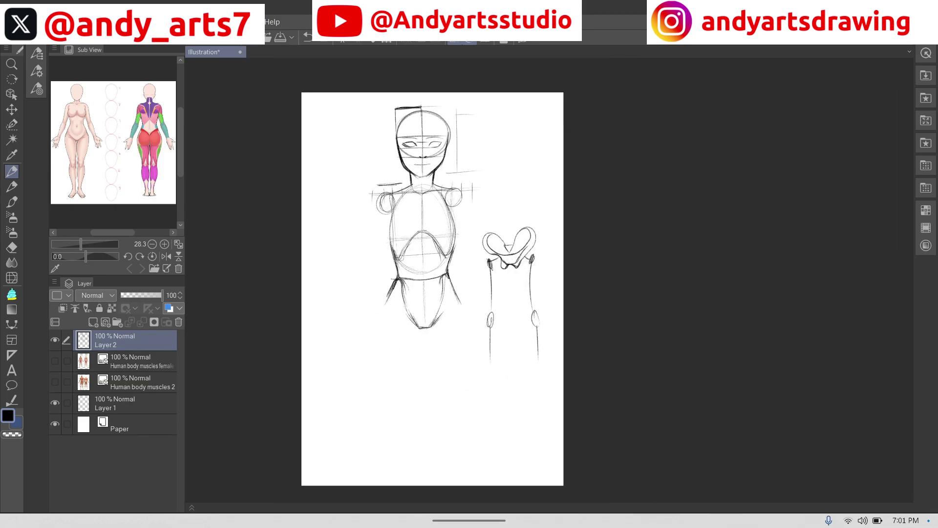
scroll(429, 339, up, 4)
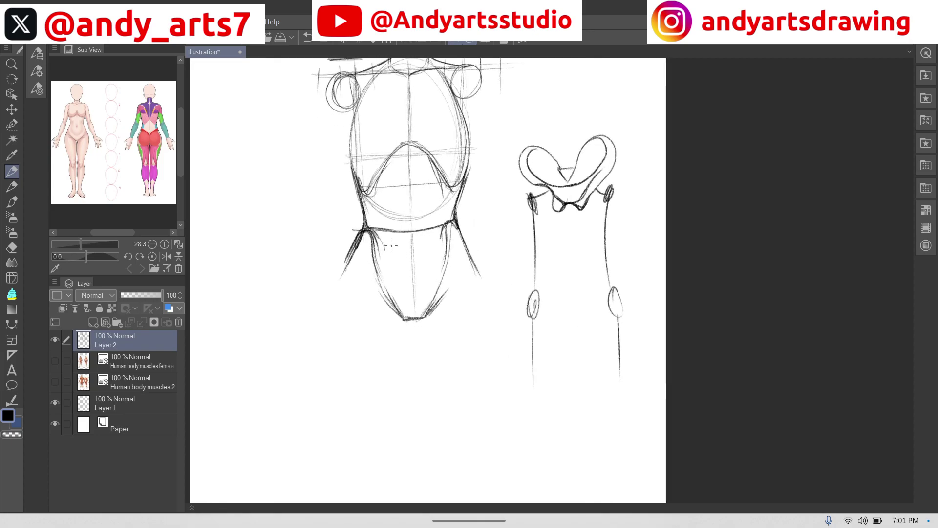
mouse_move(340, 276)
mouse_down()
mouse_move(371, 274)
mouse_move(396, 309)
mouse_move(470, 256)
mouse_move(432, 305)
mouse_up()
scroll(620, 222, up, 2)
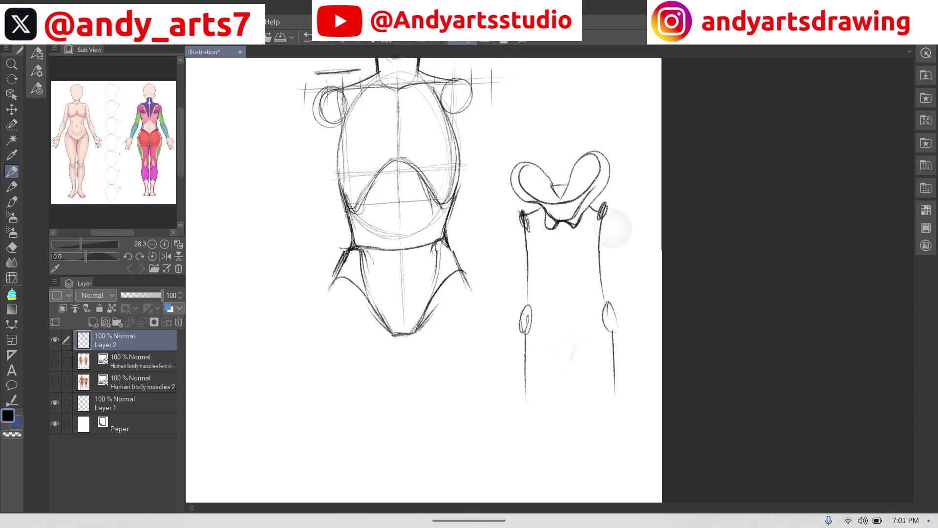
scroll(549, 280, down, 2)
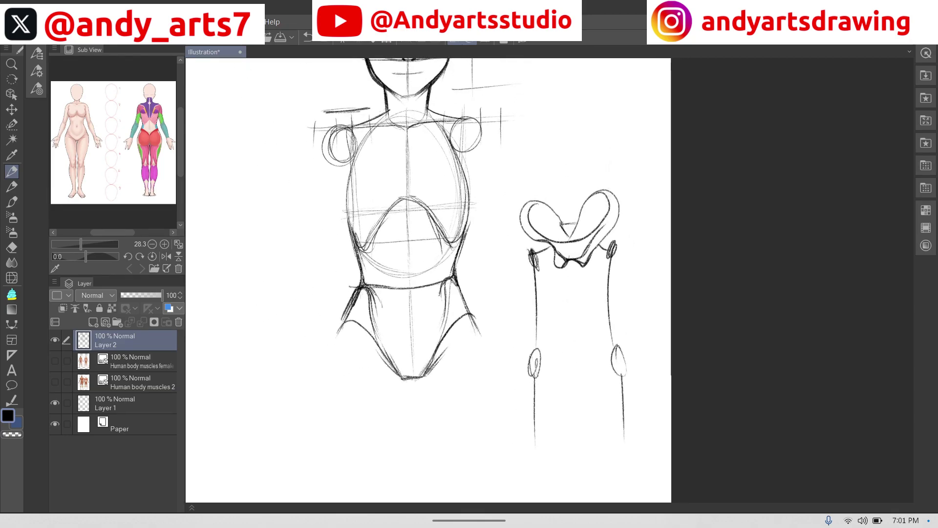
scroll(510, 415, down, 1)
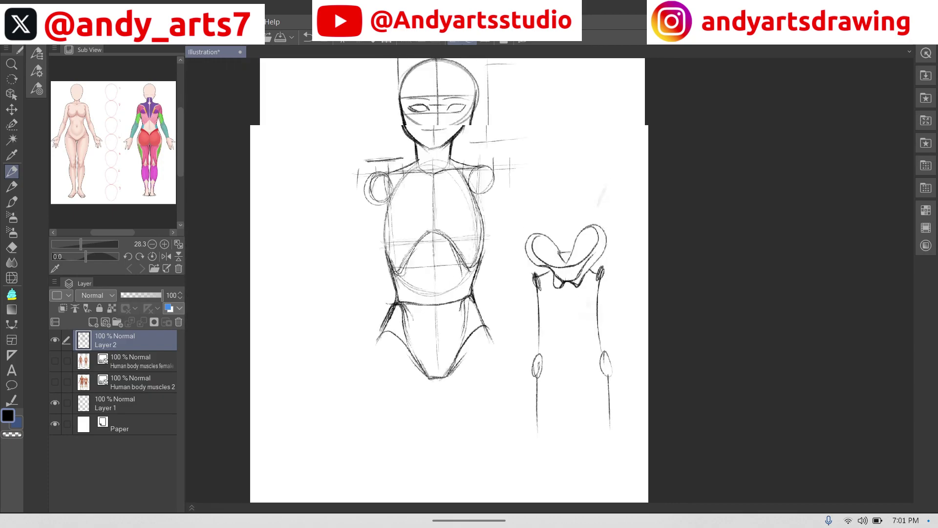
Step: Draw a ribcage oval with a center line and inward-curving waist contours above the pelvis study beside the figure
mouse_move(517, 154)
mouse_down()
mouse_move(543, 119)
mouse_move(582, 135)
mouse_move(595, 183)
mouse_move(560, 215)
mouse_move(523, 197)
mouse_move(528, 129)
mouse_move(570, 120)
mouse_move(592, 158)
mouse_move(589, 198)
mouse_move(537, 214)
mouse_move(514, 167)
mouse_move(563, 125)
mouse_move(545, 175)
mouse_move(569, 173)
mouse_move(585, 209)
mouse_up()
mouse_move(554, 173)
mouse_down()
mouse_move(533, 200)
mouse_move(518, 190)
mouse_move(526, 220)
mouse_up()
mouse_move(518, 188)
mouse_down()
mouse_move(530, 231)
mouse_move(530, 221)
mouse_move(516, 258)
mouse_up()
mouse_move(597, 160)
mouse_down()
mouse_move(588, 215)
mouse_move(599, 247)
mouse_up()
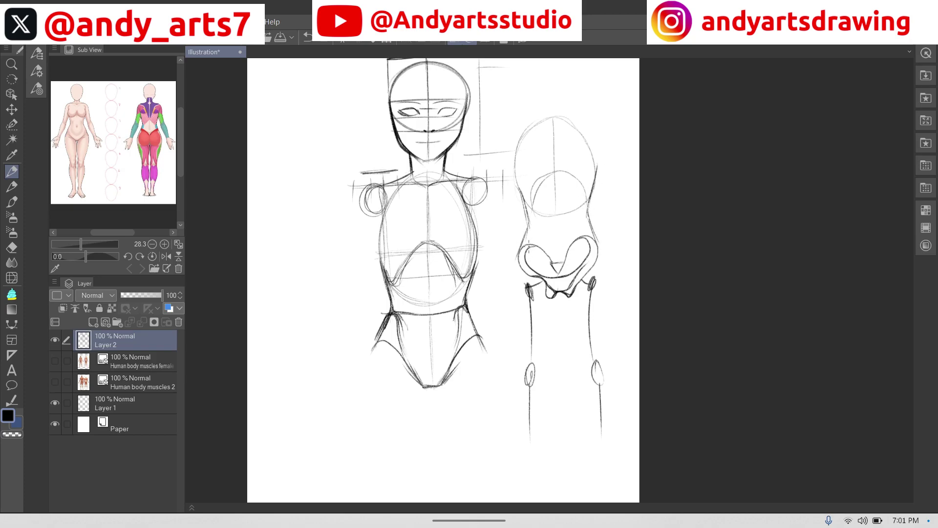
Step: Add dark pointed hip-bone peaks at both upper ends of the side study's pelvis, joining them to the waist contours
drag(527, 238, 529, 272)
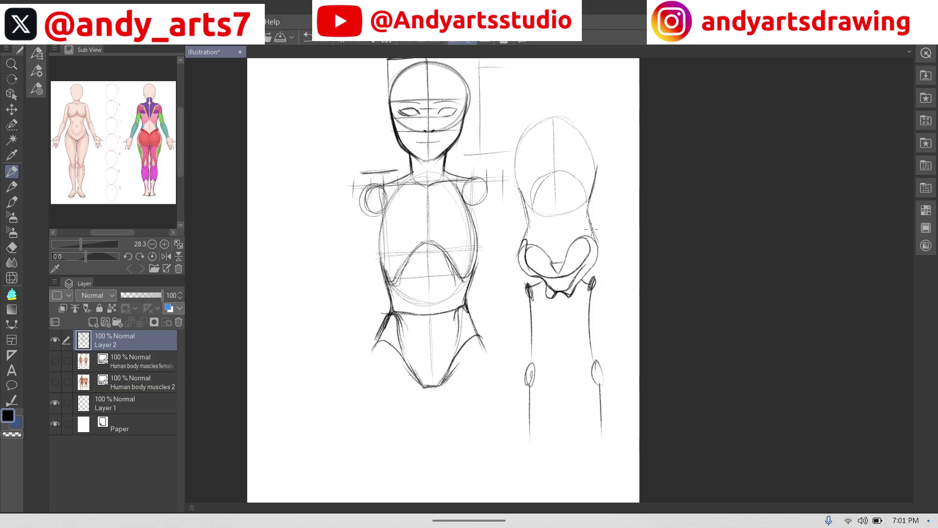
drag(592, 229, 586, 258)
drag(523, 243, 536, 222)
drag(536, 227, 533, 245)
mouse_move(588, 222)
mouse_down()
mouse_move(590, 214)
mouse_move(584, 236)
mouse_up()
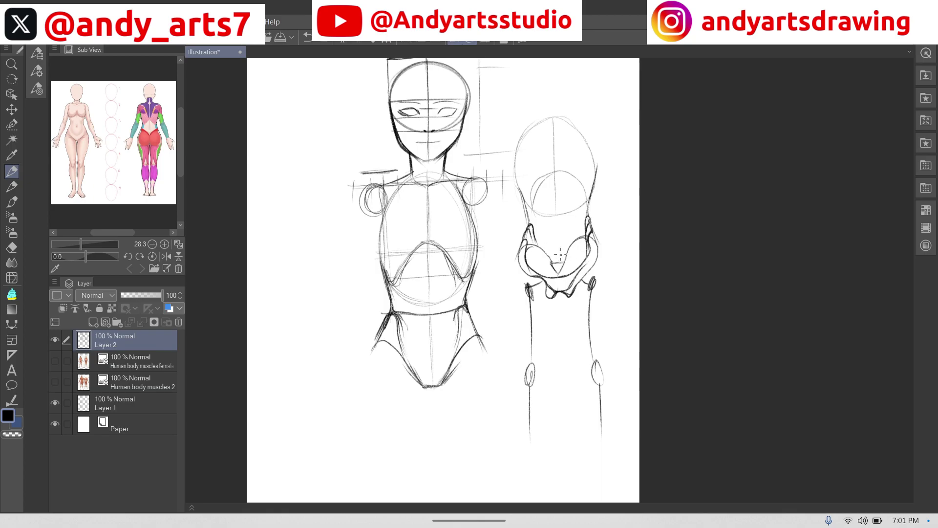
Step: Draw two nearly vertical inner thigh lines down from both sides of the main figure's crotch
scroll(516, 322, down, 1)
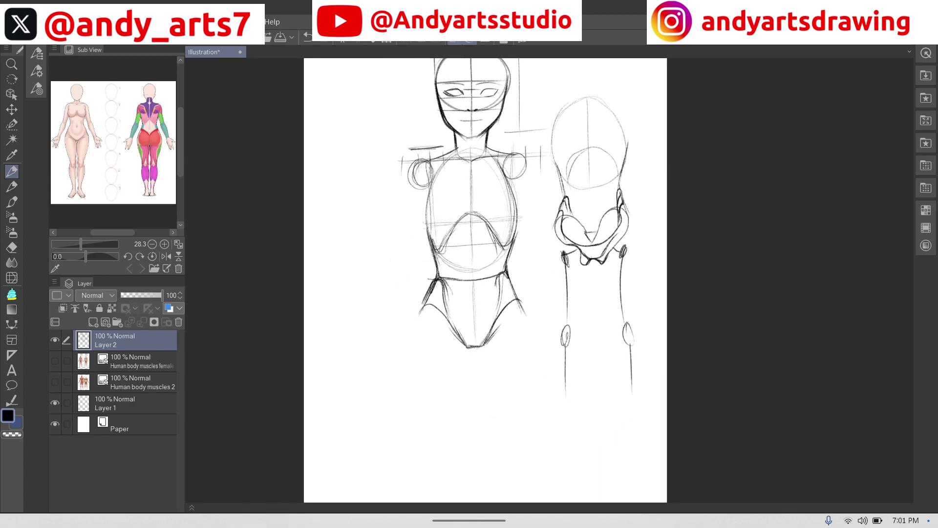
scroll(516, 322, up, 4)
scroll(489, 274, down, 1)
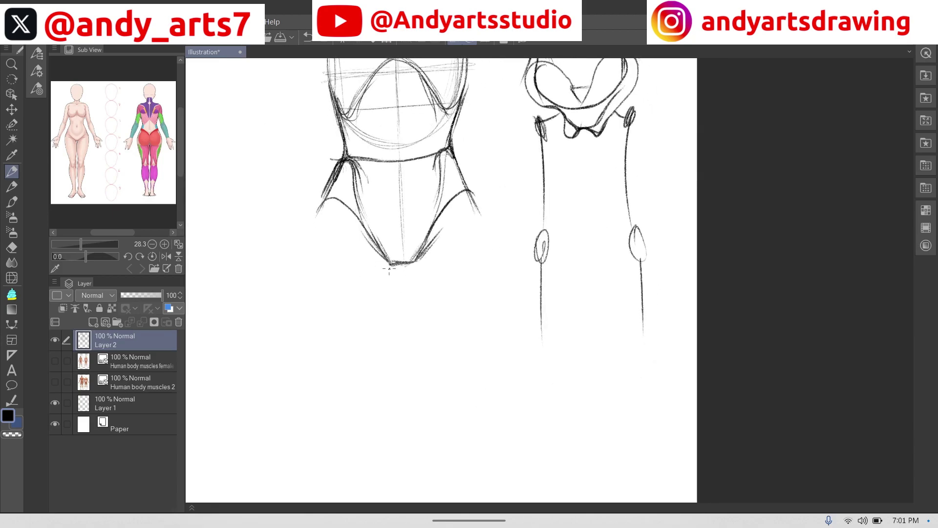
drag(387, 265, 386, 337)
drag(386, 294, 386, 326)
drag(417, 257, 418, 348)
drag(417, 310, 420, 347)
Step: Draw curved outer hip and thigh contours from the waist down both sides of the main figure
scroll(420, 338, down, 3)
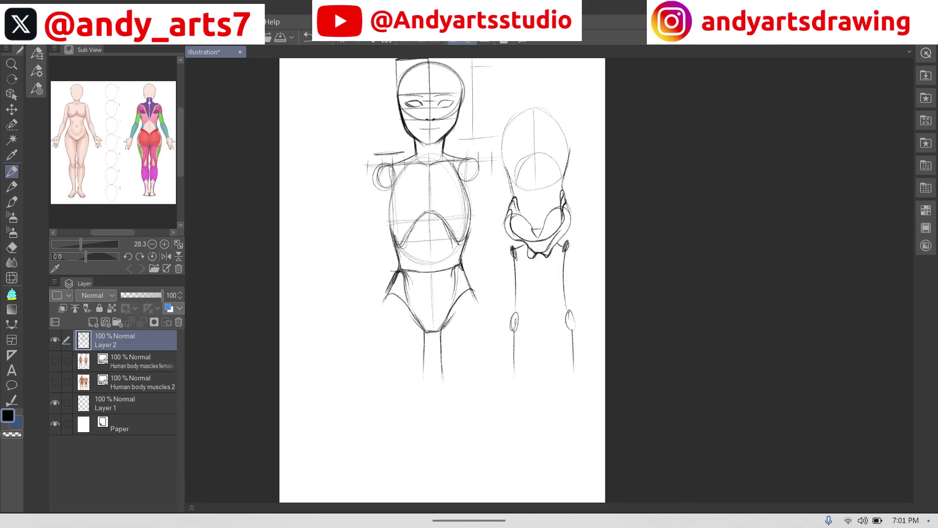
mouse_move(391, 284)
mouse_down()
mouse_move(374, 329)
mouse_move(377, 367)
mouse_up()
drag(379, 313, 375, 351)
drag(463, 254, 484, 326)
drag(476, 293, 483, 366)
drag(481, 326, 489, 365)
drag(422, 331, 424, 351)
mouse_move(429, 276)
mouse_down()
mouse_move(429, 328)
mouse_move(484, 368)
mouse_up()
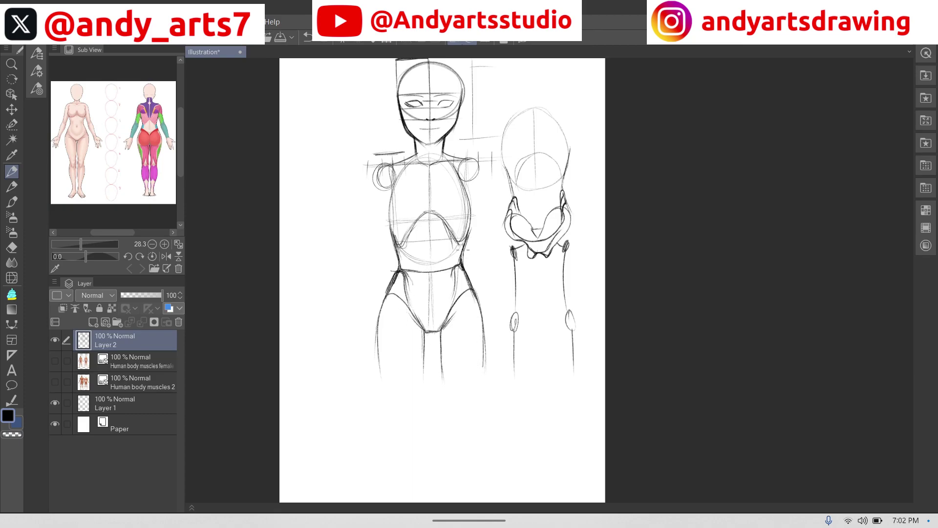
drag(462, 249, 488, 332)
drag(480, 299, 488, 372)
Step: Scale the sketch layer's drawing down proportionally and shift it toward the page's upper left to make room for the legs
scroll(422, 323, down, 2)
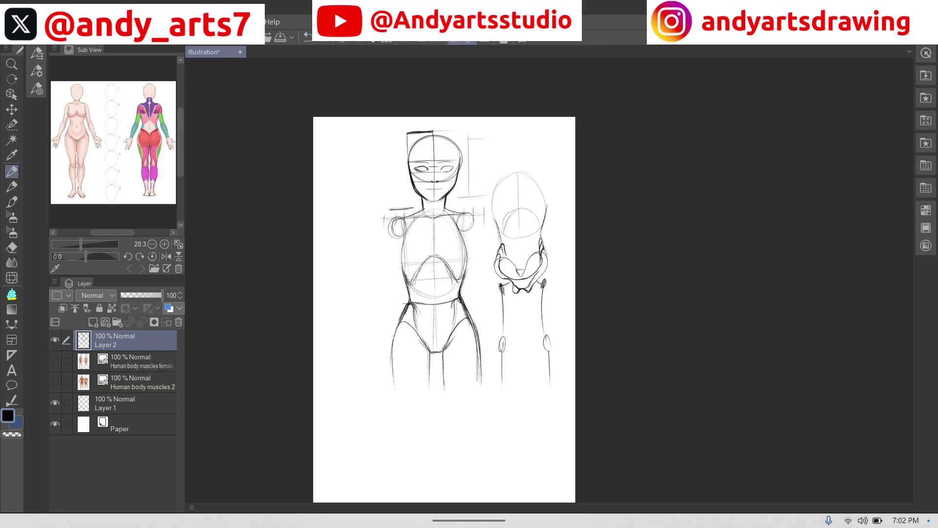
drag(552, 285, 556, 278)
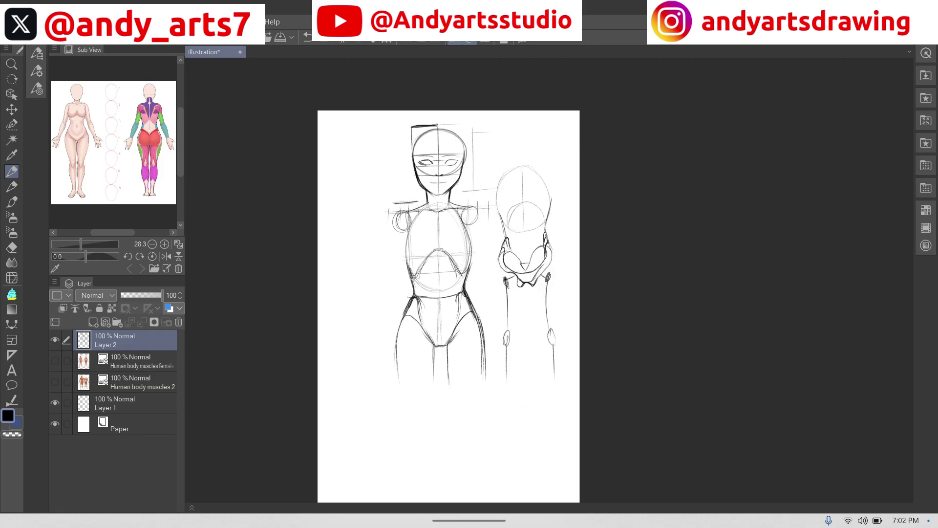
drag(499, 421, 501, 372)
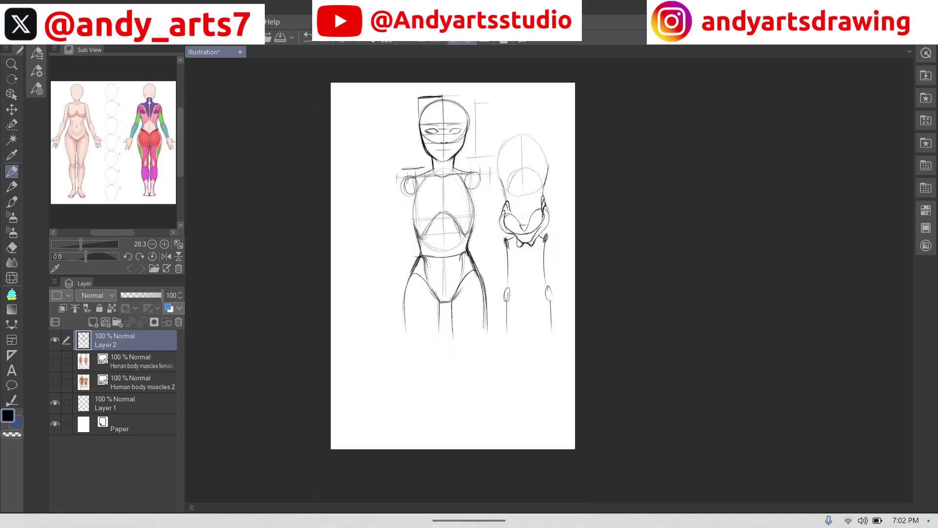
key(ctrl+t)
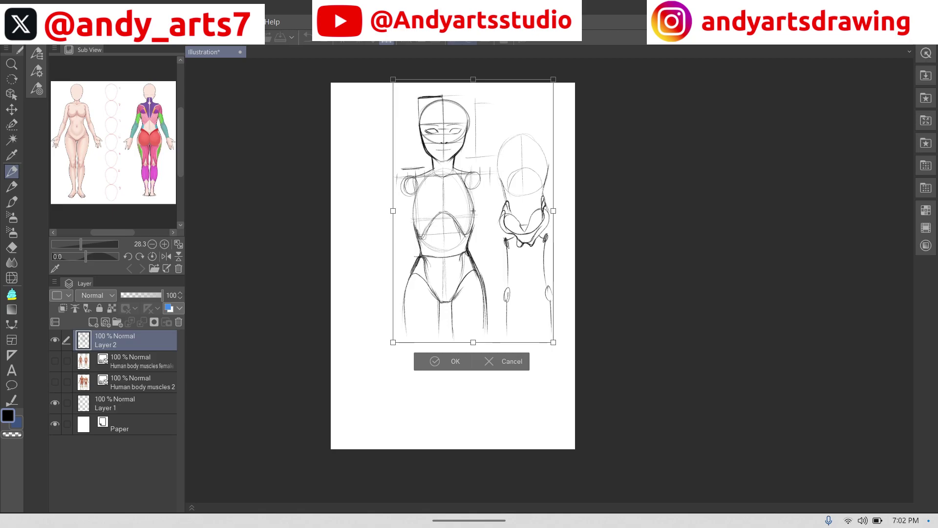
drag(393, 342, 435, 274)
drag(500, 196, 457, 207)
click(441, 296)
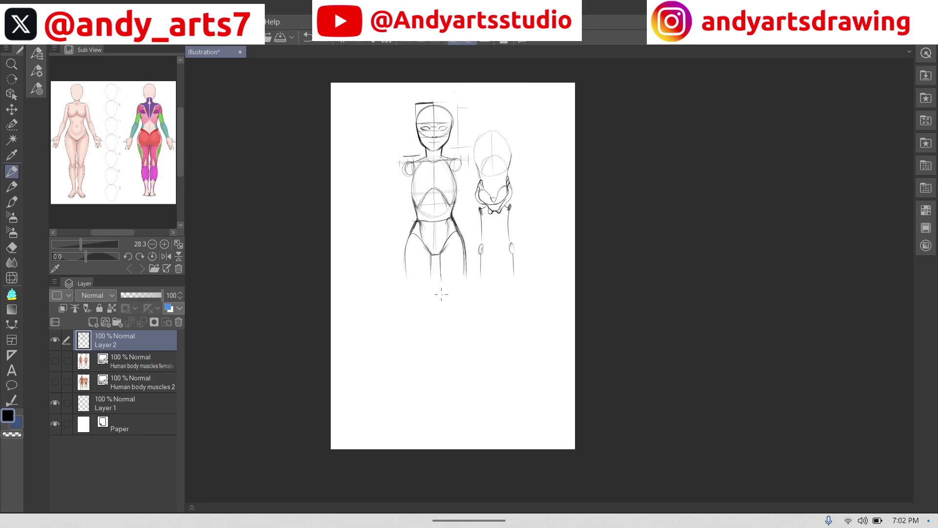
key(p)
key(p)
drag(472, 347, 509, 289)
click(308, 37)
click(36, 42)
click(35, 42)
Step: Extend both thighs downward with tapering inner and outer contours and close them with curved lines above the knees
scroll(513, 290, up, 4)
scroll(535, 337, down, 1)
scroll(450, 283, down, 3)
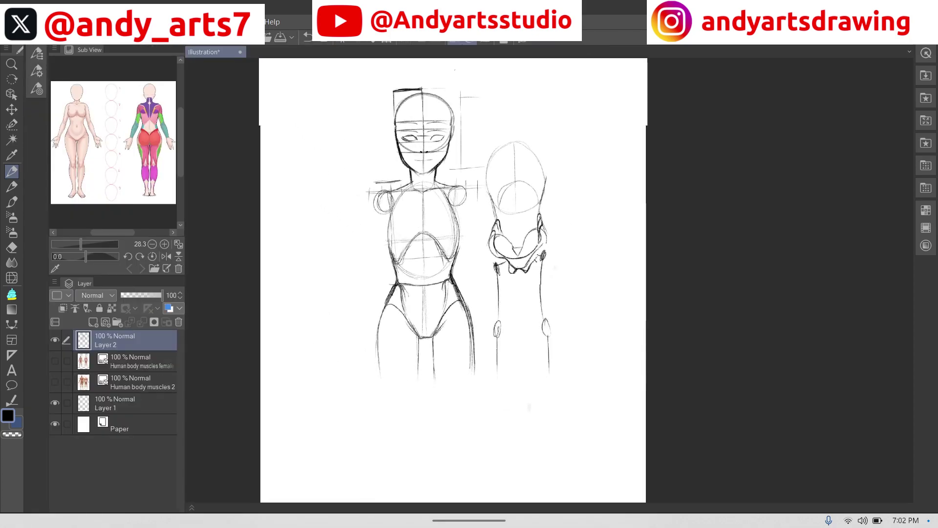
scroll(451, 283, up, 2)
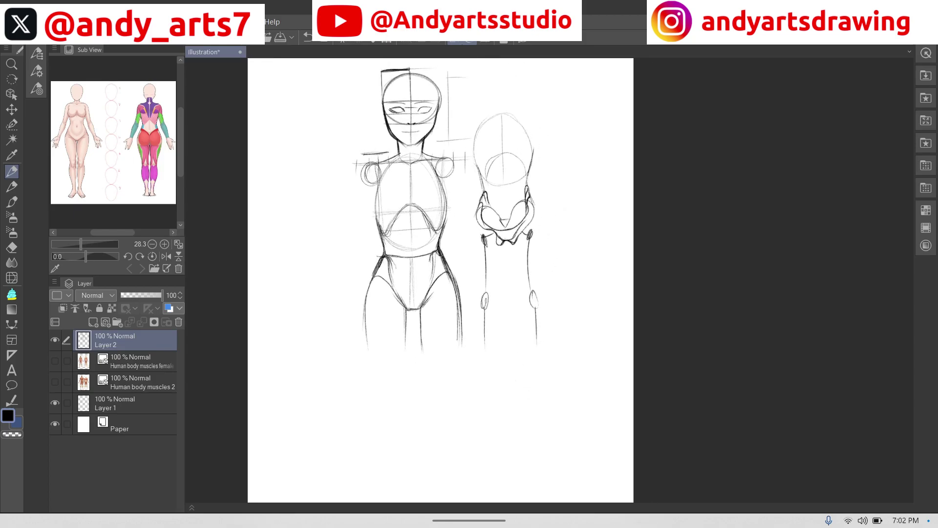
drag(421, 313, 431, 391)
drag(460, 321, 456, 384)
drag(407, 313, 401, 389)
drag(369, 296, 365, 363)
drag(365, 313, 380, 394)
mouse_move(458, 375)
mouse_down()
mouse_move(455, 395)
mouse_move(429, 394)
mouse_move(444, 407)
mouse_move(445, 393)
mouse_up()
mouse_move(384, 395)
mouse_down()
mouse_move(388, 414)
mouse_move(381, 391)
mouse_move(454, 391)
mouse_move(456, 384)
mouse_up()
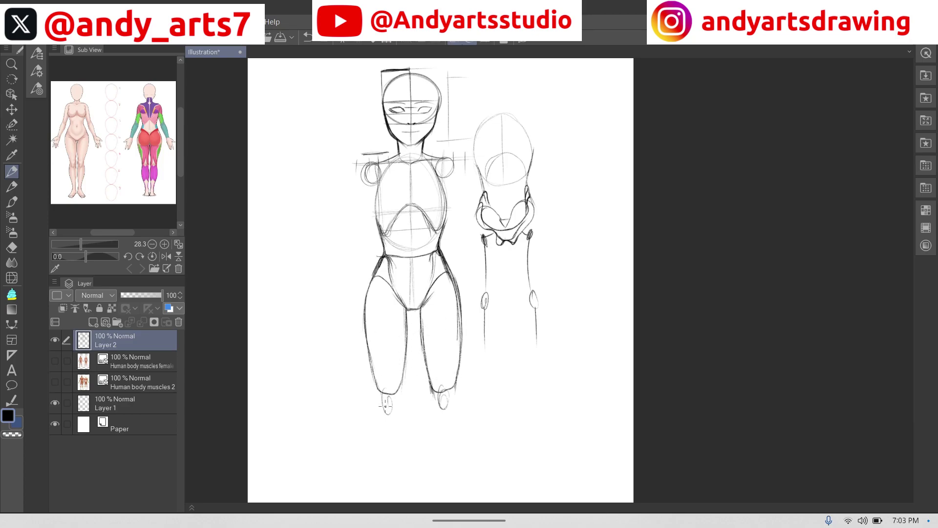
Step: Outline the knee blocks below both thighs and darken the kneecap ovals inside them
mouse_move(376, 386)
mouse_down()
mouse_move(390, 415)
mouse_move(402, 380)
mouse_up()
mouse_move(392, 414)
mouse_down()
mouse_move(431, 383)
mouse_move(434, 405)
mouse_move(457, 394)
mouse_move(455, 378)
mouse_move(454, 401)
mouse_move(441, 412)
mouse_up()
key(ctrl+s)
drag(389, 397, 389, 415)
drag(443, 393, 442, 407)
Step: Draw a center shin line and curved calf contours tapering to the ankle for both lower legs
scroll(496, 405, down, 2)
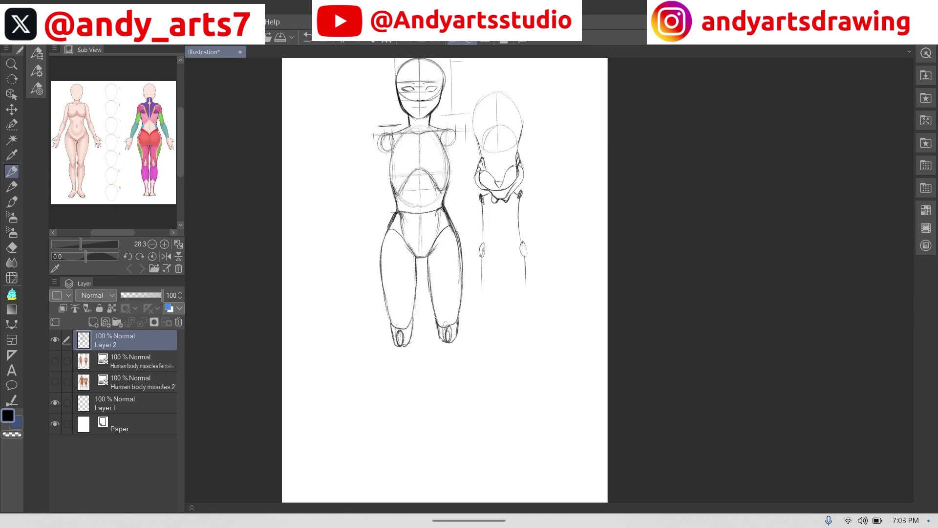
scroll(496, 405, down, 2)
scroll(496, 405, up, 1)
scroll(497, 406, up, 1)
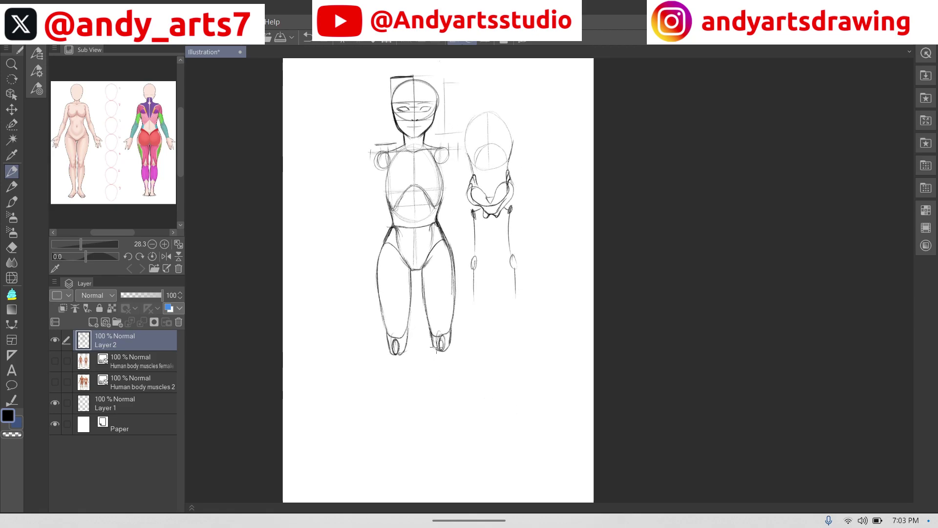
drag(440, 360, 440, 407)
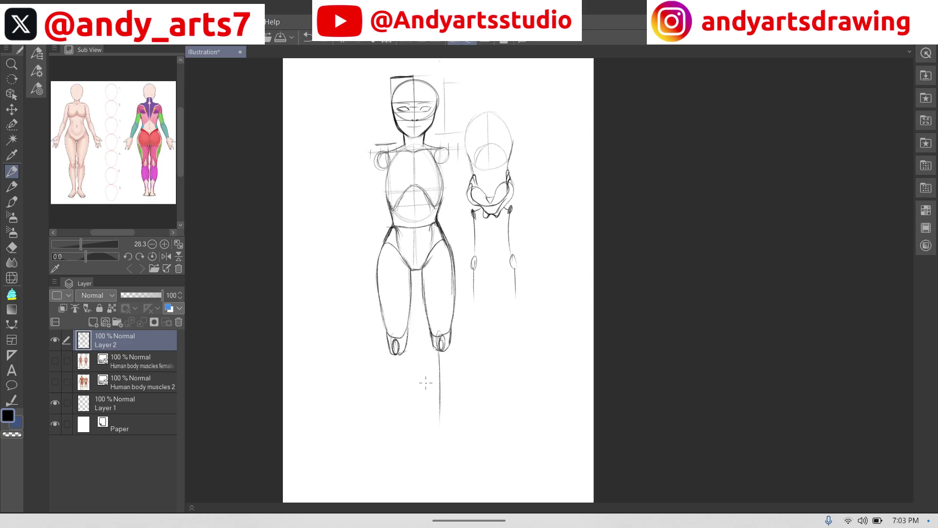
drag(400, 354, 401, 421)
drag(385, 355, 393, 399)
mouse_move(409, 331)
mouse_down()
mouse_move(403, 416)
mouse_move(392, 419)
mouse_move(405, 430)
mouse_up()
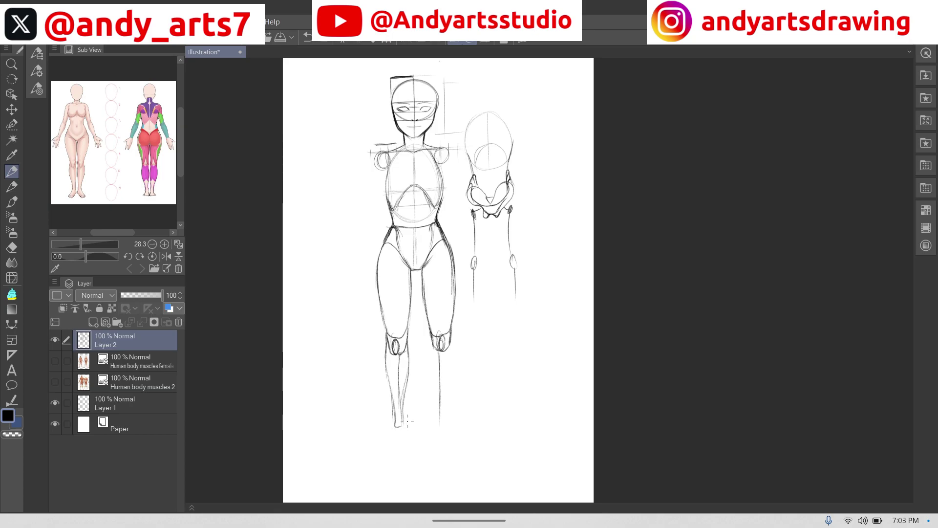
drag(432, 350, 437, 414)
drag(454, 333, 446, 412)
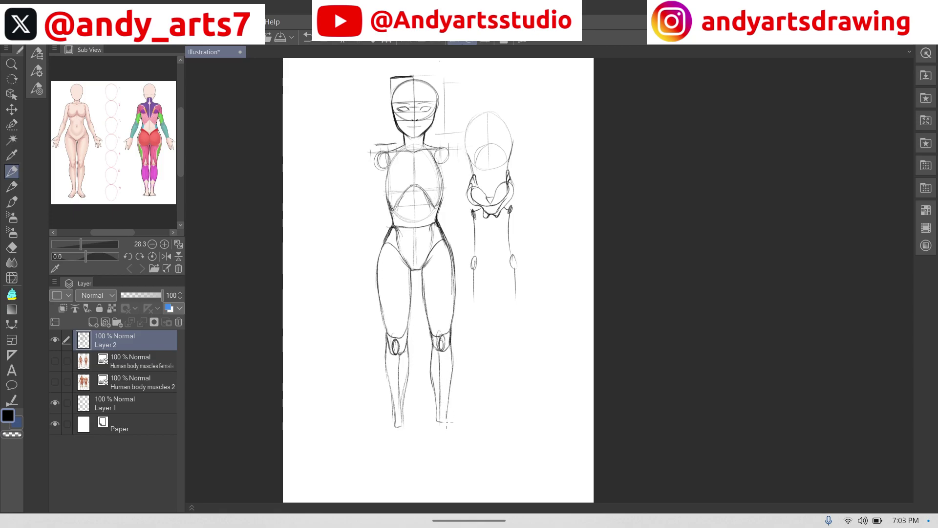
Step: Redraw the calf contours of both lower legs with darker strokes down to the ankles
scroll(447, 423, up, 2)
drag(454, 283, 447, 407)
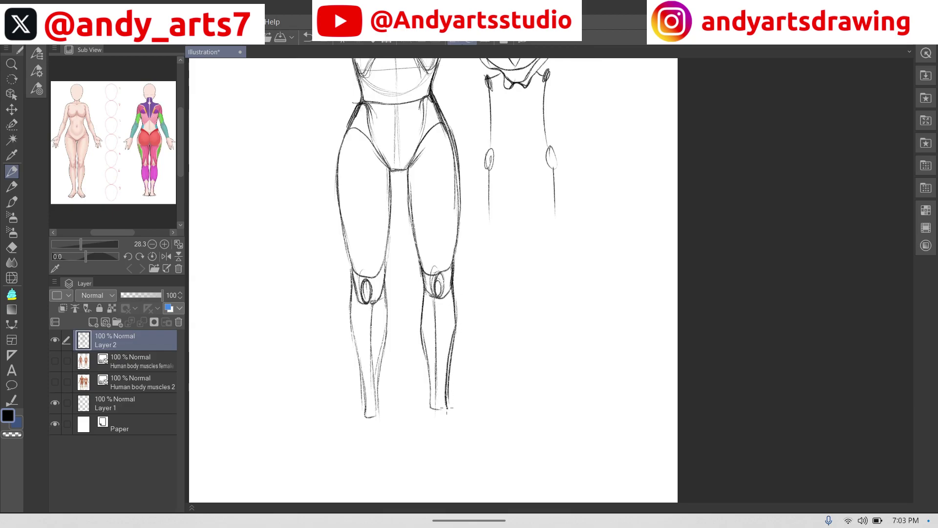
drag(389, 327, 381, 423)
Step: Draw simple wedge-shaped feet flaring out below both ankles
scroll(454, 327, down, 1)
mouse_move(473, 381)
mouse_down()
mouse_move(467, 405)
mouse_move(475, 416)
mouse_up()
mouse_move(485, 381)
mouse_down()
mouse_move(490, 399)
mouse_move(467, 416)
mouse_move(481, 420)
mouse_up()
drag(484, 388, 482, 419)
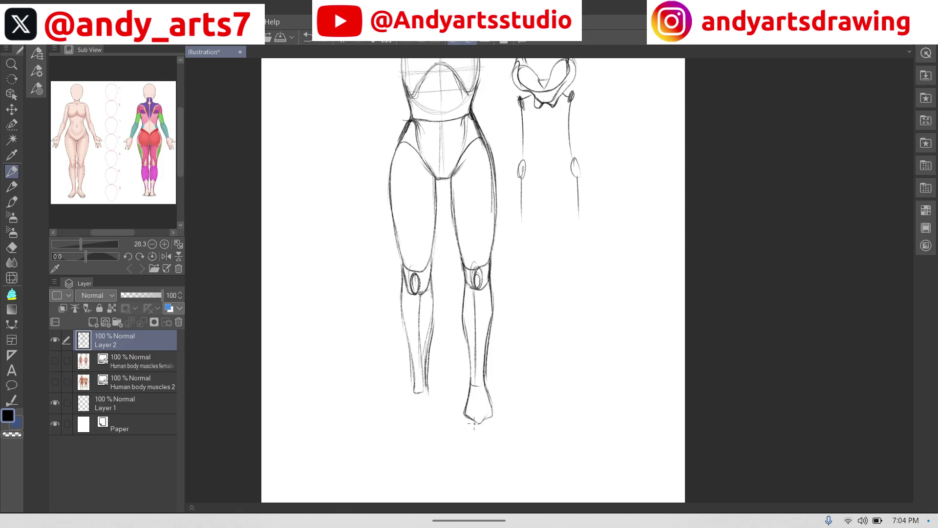
mouse_move(428, 381)
mouse_down()
mouse_move(411, 396)
mouse_move(415, 386)
mouse_move(419, 398)
mouse_move(433, 396)
mouse_move(436, 414)
mouse_move(421, 413)
mouse_move(414, 388)
mouse_move(408, 413)
mouse_move(419, 425)
mouse_move(403, 412)
mouse_move(424, 425)
mouse_up()
Step: Erase the ribcage, pelvis and leg study beside the main figure and switch back to the pen
mouse_move(443, 178)
mouse_down()
mouse_move(427, 327)
mouse_move(438, 306)
mouse_up()
scroll(461, 164, up, 4)
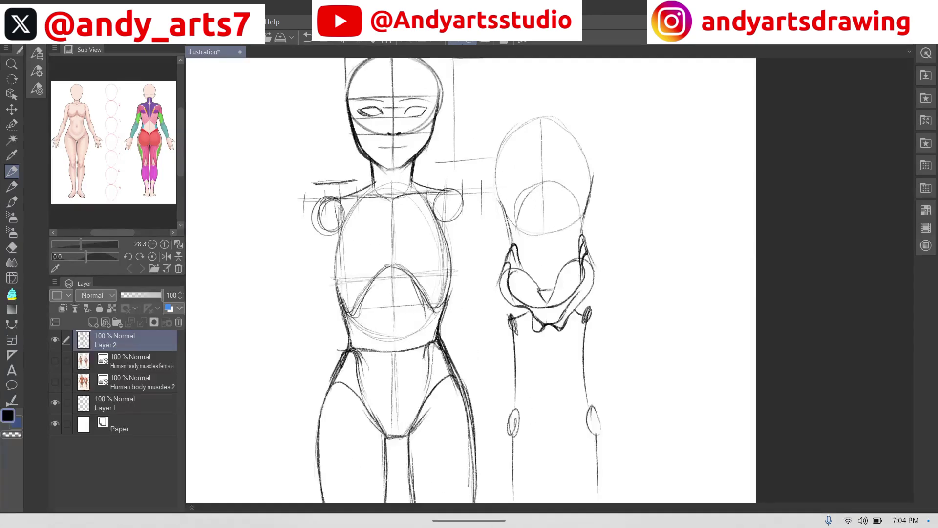
scroll(509, 195, down, 4)
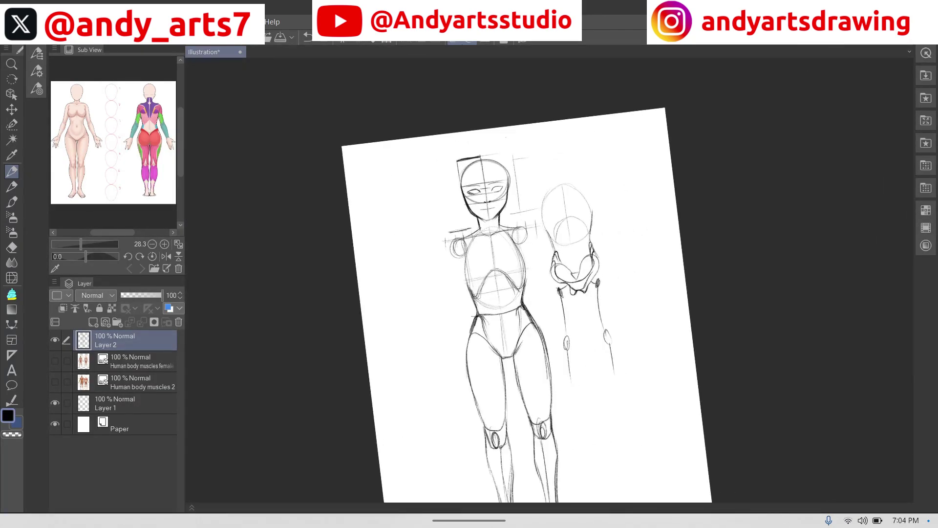
key(e)
mouse_move(573, 193)
mouse_down()
mouse_move(533, 262)
mouse_move(525, 171)
mouse_move(518, 231)
mouse_move(531, 359)
mouse_move(532, 289)
mouse_up()
drag(545, 220, 571, 330)
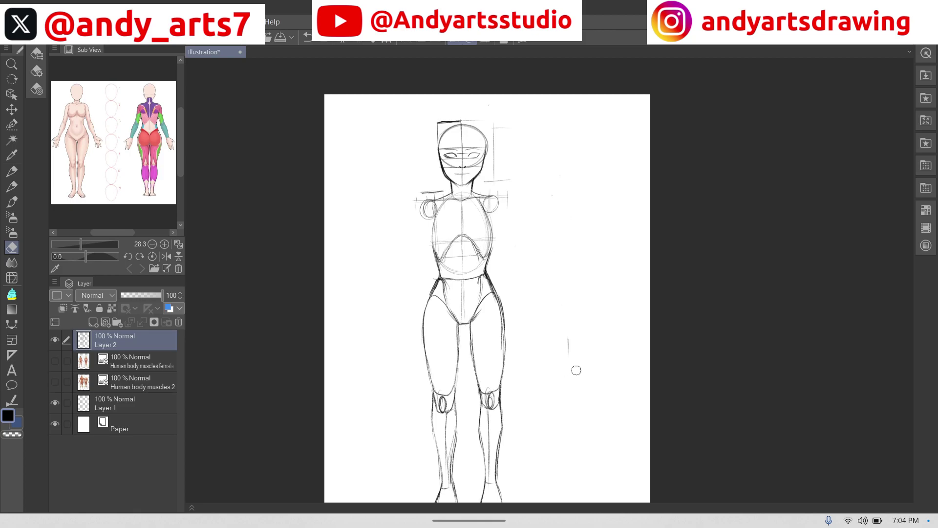
scroll(548, 223, down, 1)
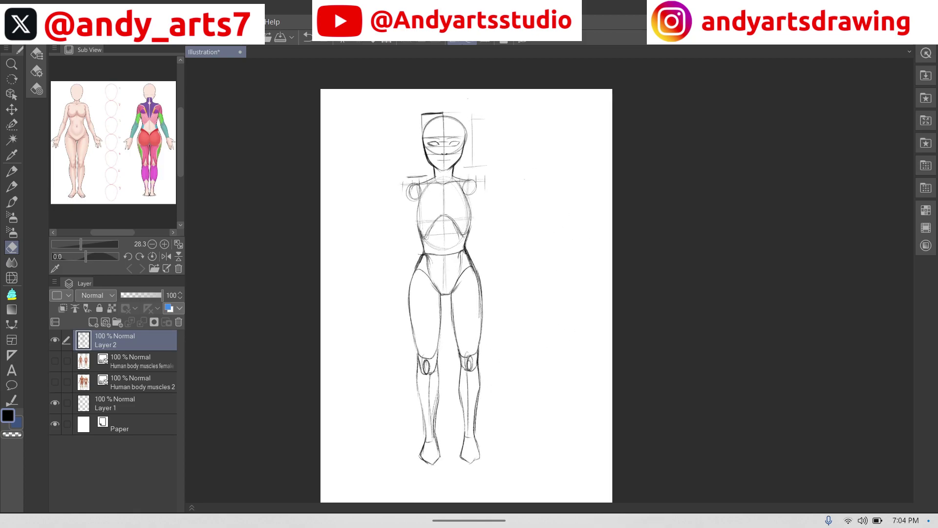
key(p)
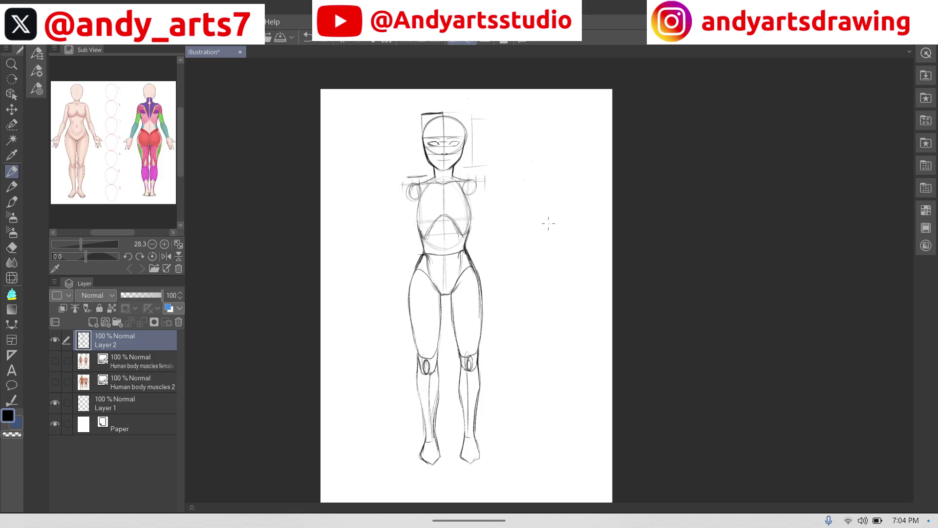
Step: Sketch a tilted three-quarter ribcage beside the figure with a curved center line, a rib arch and a rounded lower edge
scroll(548, 223, up, 3)
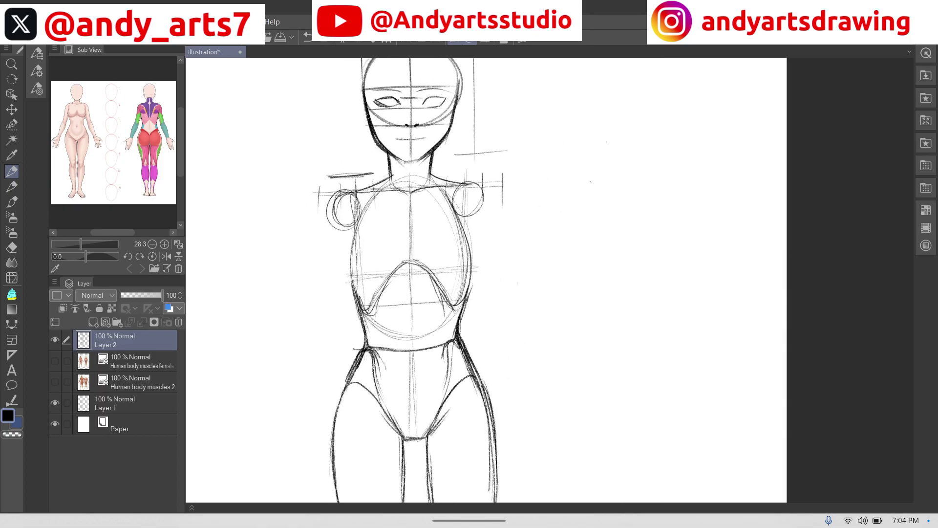
scroll(548, 280, up, 1)
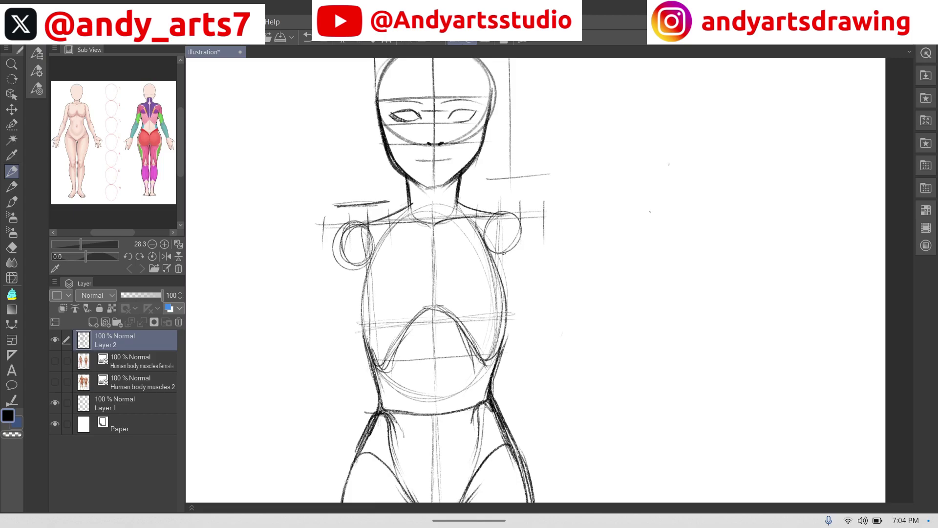
scroll(632, 241, down, 1)
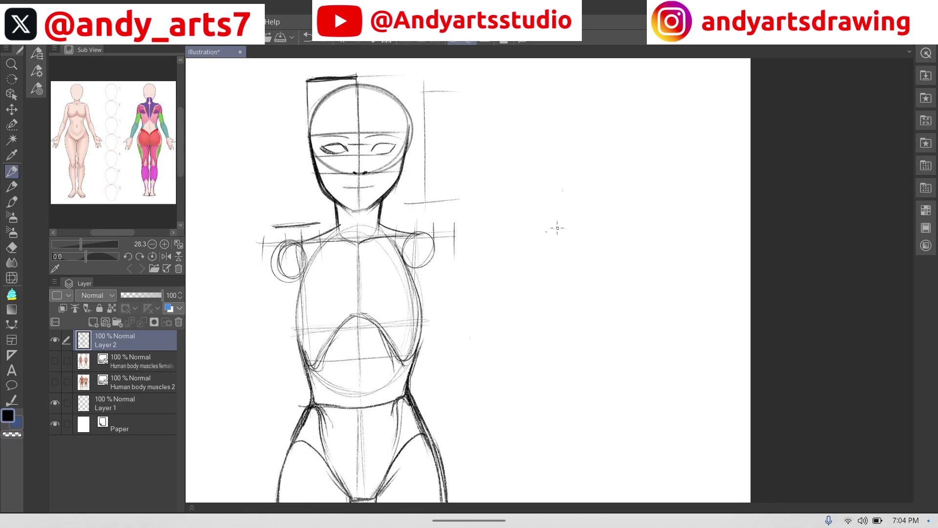
mouse_move(555, 205)
mouse_down()
mouse_move(665, 181)
mouse_move(588, 277)
mouse_up()
mouse_move(659, 173)
mouse_down()
mouse_move(595, 162)
mouse_move(555, 223)
mouse_move(581, 172)
mouse_move(636, 154)
mouse_move(670, 214)
mouse_move(621, 292)
mouse_move(543, 271)
mouse_move(577, 172)
mouse_move(658, 167)
mouse_move(625, 271)
mouse_up()
mouse_move(638, 155)
mouse_down()
mouse_move(579, 217)
mouse_move(593, 208)
mouse_move(572, 236)
mouse_up()
mouse_move(545, 278)
mouse_down()
mouse_move(548, 240)
mouse_move(596, 225)
mouse_move(591, 308)
mouse_up()
mouse_move(578, 219)
mouse_down()
mouse_move(544, 253)
mouse_move(570, 216)
mouse_move(599, 234)
mouse_move(604, 285)
mouse_move(602, 263)
mouse_move(621, 292)
mouse_up()
mouse_move(562, 225)
mouse_down()
mouse_move(546, 266)
mouse_move(545, 247)
mouse_move(544, 284)
mouse_move(598, 260)
mouse_up()
Step: Add collarbone lines, shoulder balls and connecting underarm lines to both sides of the tilted ribcage
drag(620, 159, 676, 155)
mouse_move(589, 146)
mouse_down()
mouse_move(620, 159)
mouse_move(594, 149)
mouse_up()
mouse_move(677, 157)
mouse_down()
mouse_move(676, 184)
mouse_move(688, 152)
mouse_move(704, 164)
mouse_move(677, 179)
mouse_move(692, 151)
mouse_move(710, 182)
mouse_move(678, 154)
mouse_move(704, 155)
mouse_up()
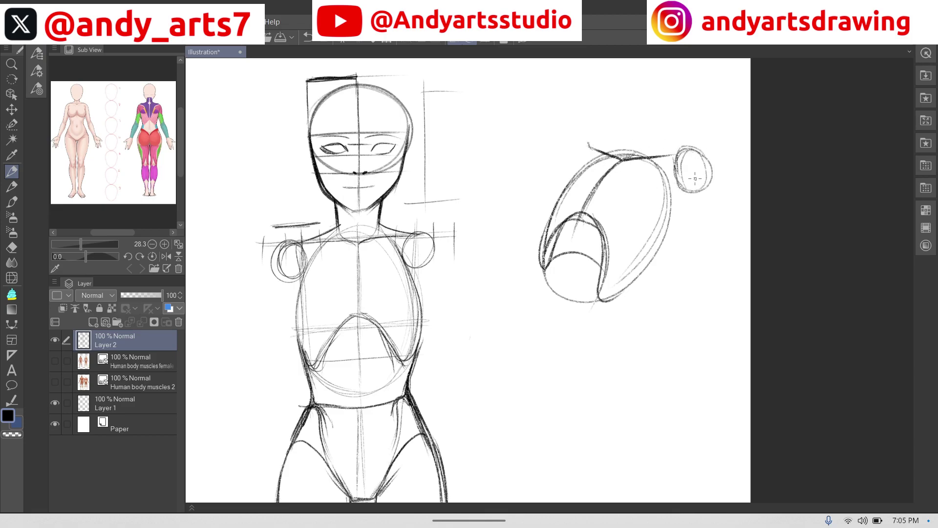
drag(672, 156, 683, 151)
drag(699, 190, 665, 202)
mouse_move(591, 148)
mouse_down()
mouse_move(569, 156)
mouse_move(563, 196)
mouse_up()
mouse_move(702, 158)
mouse_down()
mouse_move(675, 161)
mouse_move(679, 184)
mouse_move(709, 156)
mouse_up()
mouse_move(589, 145)
mouse_down()
mouse_move(565, 145)
mouse_move(567, 156)
mouse_move(590, 145)
mouse_up()
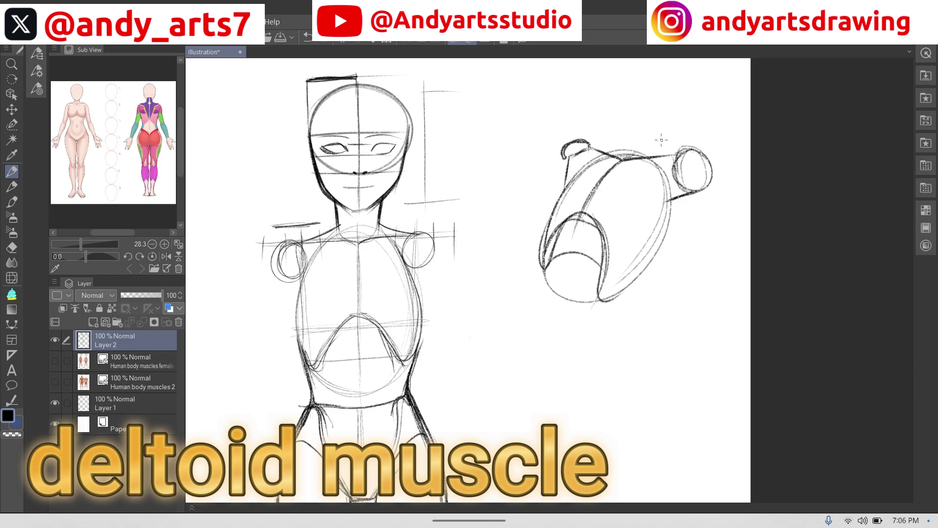
mouse_move(681, 251)
mouse_down()
mouse_move(707, 232)
mouse_move(723, 271)
mouse_up()
mouse_move(700, 230)
mouse_down()
mouse_move(686, 269)
mouse_move(718, 299)
mouse_up()
drag(723, 246, 718, 294)
mouse_move(686, 235)
mouse_down()
mouse_move(701, 248)
mouse_move(711, 265)
mouse_up()
drag(684, 251, 701, 270)
mouse_move(706, 237)
mouse_down()
mouse_move(724, 277)
mouse_move(713, 296)
mouse_move(688, 273)
mouse_move(684, 310)
mouse_up()
mouse_move(685, 272)
mouse_down()
mouse_move(685, 313)
mouse_move(708, 372)
mouse_up()
drag(719, 292, 711, 348)
drag(727, 269, 714, 305)
drag(718, 239, 725, 311)
drag(731, 275, 720, 335)
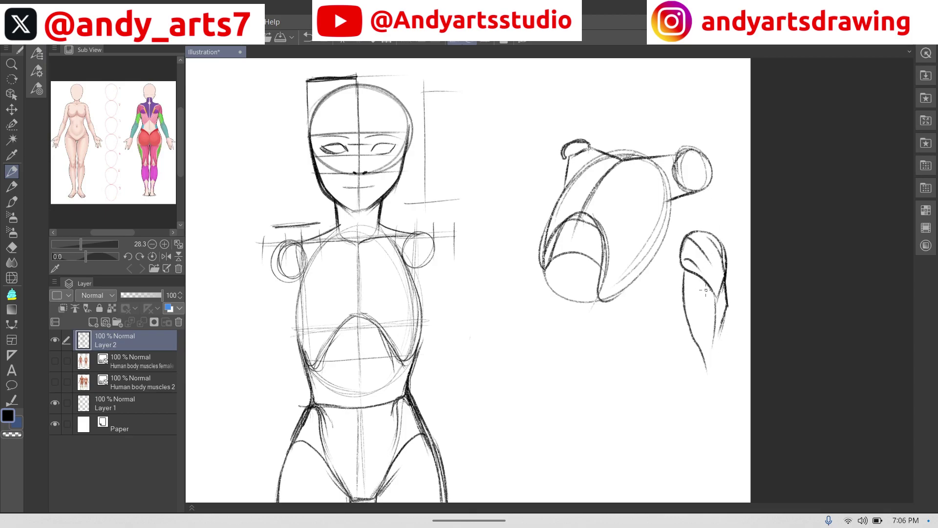
key(e)
mouse_move(727, 239)
mouse_down()
mouse_move(693, 244)
mouse_move(690, 255)
mouse_move(723, 344)
mouse_up()
key(p)
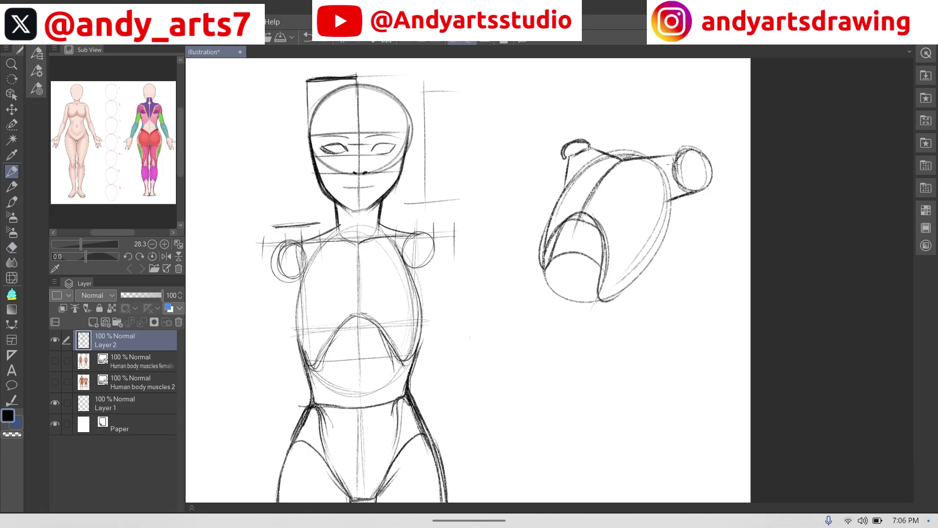
Step: Draw the deltoid wrapping around the tilted ribcage's near shoulder ball and tapering to a point on the upper arm
drag(675, 172, 702, 204)
mouse_move(707, 155)
mouse_down()
mouse_move(721, 207)
mouse_move(708, 218)
mouse_move(689, 215)
mouse_move(688, 231)
mouse_up()
drag(683, 191, 704, 276)
drag(709, 211, 713, 243)
mouse_move(716, 194)
mouse_down()
mouse_move(720, 255)
mouse_move(699, 277)
mouse_up()
Step: Extend the upper arm contours below the deltoid and add a slanted line from the armpit toward the ribcage
drag(699, 262, 703, 286)
mouse_move(721, 238)
mouse_down()
mouse_move(710, 266)
mouse_move(727, 296)
mouse_move(718, 314)
mouse_up()
drag(701, 262, 695, 312)
drag(686, 211, 659, 255)
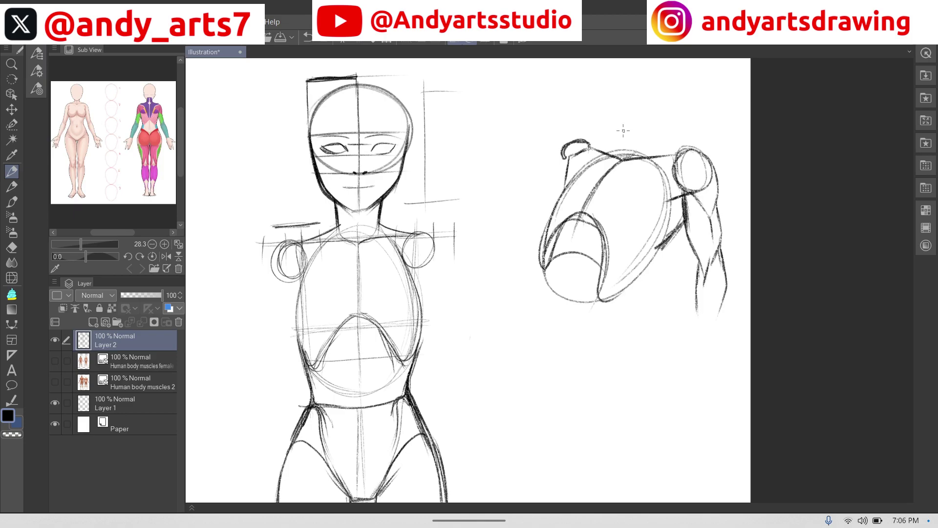
Step: Darken the line below the tilted ribcage's far shoulder and try a rounded black breast contour on its near side
drag(566, 156, 567, 171)
mouse_move(679, 192)
mouse_down()
mouse_move(647, 236)
mouse_move(605, 233)
mouse_move(619, 185)
mouse_up()
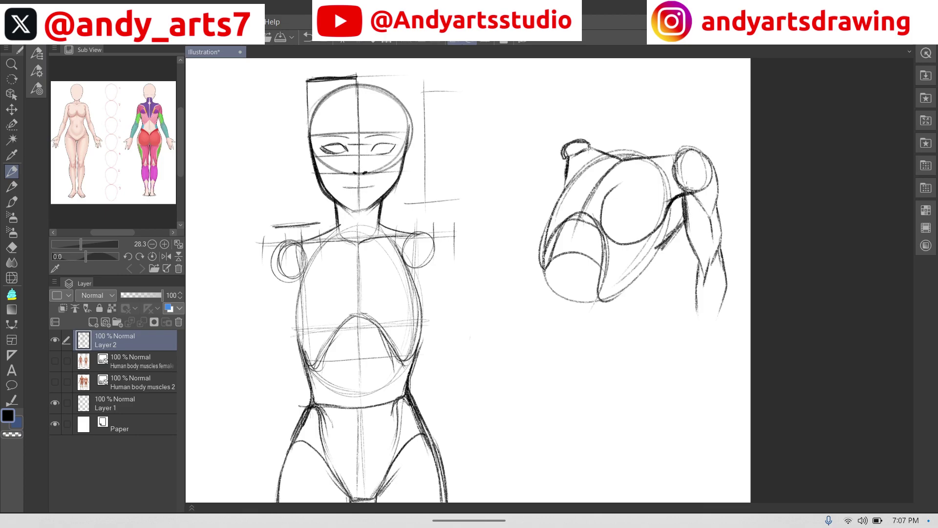
key(ctrl+z)
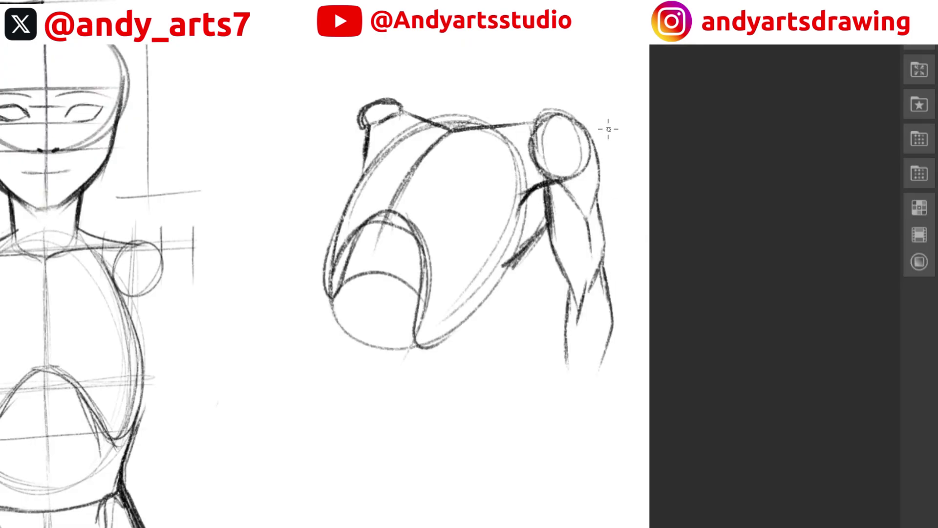
Step: Switch the drawing color to red and sketch both breasts on the tilted ribcage, starting from the armpits
click(909, 209)
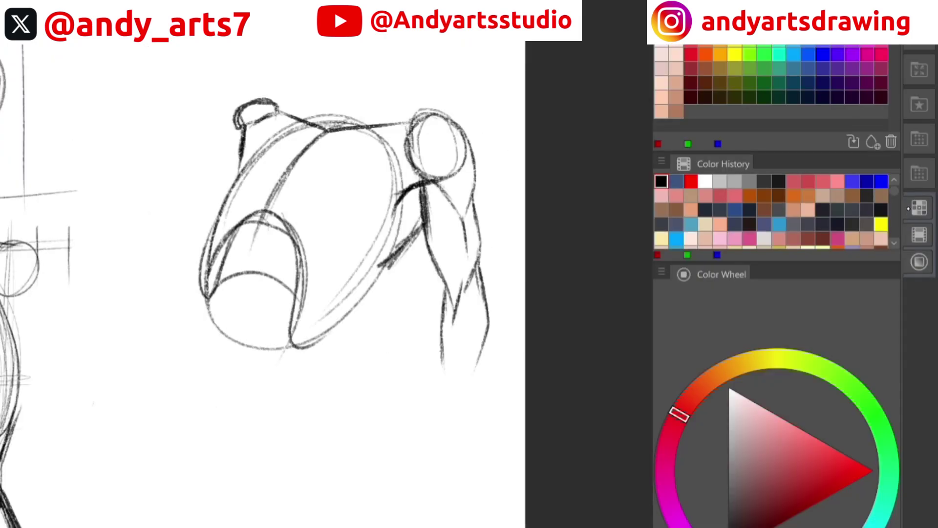
click(909, 208)
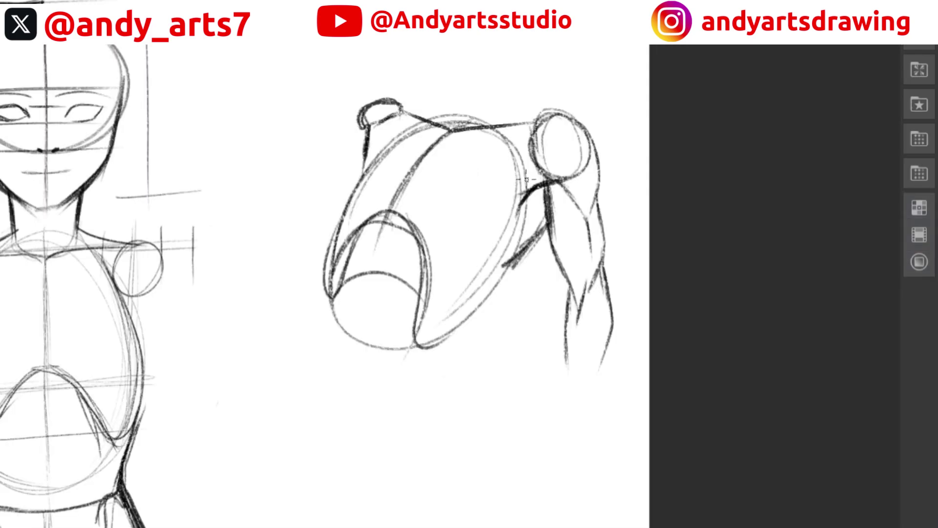
mouse_move(531, 188)
mouse_down()
mouse_move(510, 230)
mouse_move(450, 257)
mouse_move(499, 147)
mouse_up()
mouse_move(367, 125)
mouse_down()
mouse_move(364, 149)
mouse_move(349, 154)
mouse_move(368, 141)
mouse_move(367, 131)
mouse_move(346, 169)
mouse_up()
mouse_move(393, 193)
mouse_down()
mouse_move(333, 222)
mouse_move(324, 202)
mouse_move(377, 135)
mouse_move(334, 165)
mouse_move(367, 143)
mouse_move(332, 169)
mouse_move(318, 216)
mouse_up()
key(ctrl+z)
mouse_move(350, 157)
mouse_down()
mouse_move(313, 200)
mouse_move(351, 225)
mouse_move(372, 220)
mouse_move(317, 209)
mouse_move(320, 178)
mouse_up()
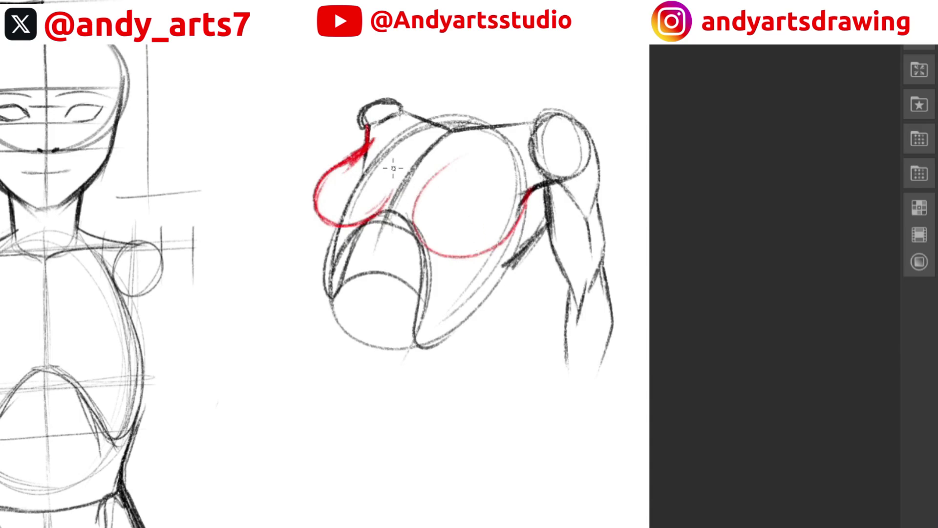
Step: Reshape the near red breast into a lower, narrower curve and erase the upper arm below the near shoulder ball
mouse_move(361, 118)
mouse_down()
mouse_move(375, 141)
mouse_move(359, 145)
mouse_move(379, 131)
mouse_up()
drag(522, 208, 519, 189)
key(e)
mouse_move(457, 159)
mouse_down()
mouse_move(429, 186)
mouse_move(425, 216)
mouse_move(440, 242)
mouse_move(492, 235)
mouse_move(519, 212)
mouse_move(502, 210)
mouse_move(509, 204)
mouse_move(517, 215)
mouse_move(505, 242)
mouse_move(523, 205)
mouse_move(501, 250)
mouse_move(445, 264)
mouse_move(449, 180)
mouse_move(432, 259)
mouse_move(430, 249)
mouse_move(453, 171)
mouse_up()
key(p)
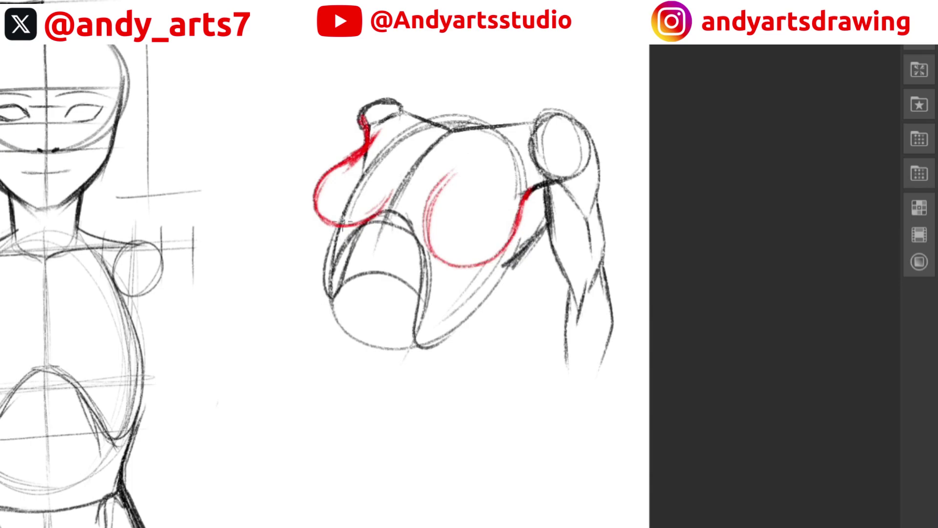
mouse_move(434, 251)
mouse_down()
mouse_move(424, 215)
mouse_move(443, 179)
mouse_up()
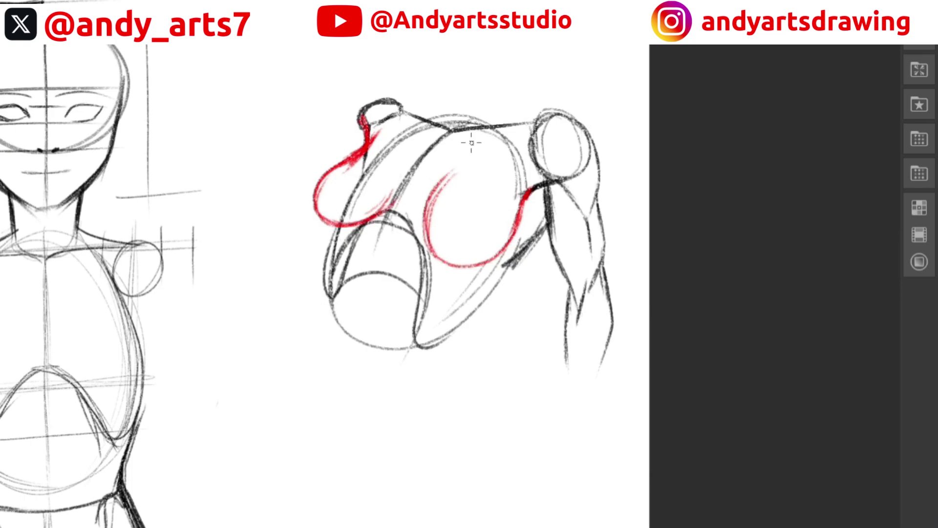
key(e)
mouse_move(605, 216)
mouse_down()
mouse_move(572, 219)
mouse_move(581, 200)
mouse_move(556, 206)
mouse_move(578, 360)
mouse_move(611, 359)
mouse_up()
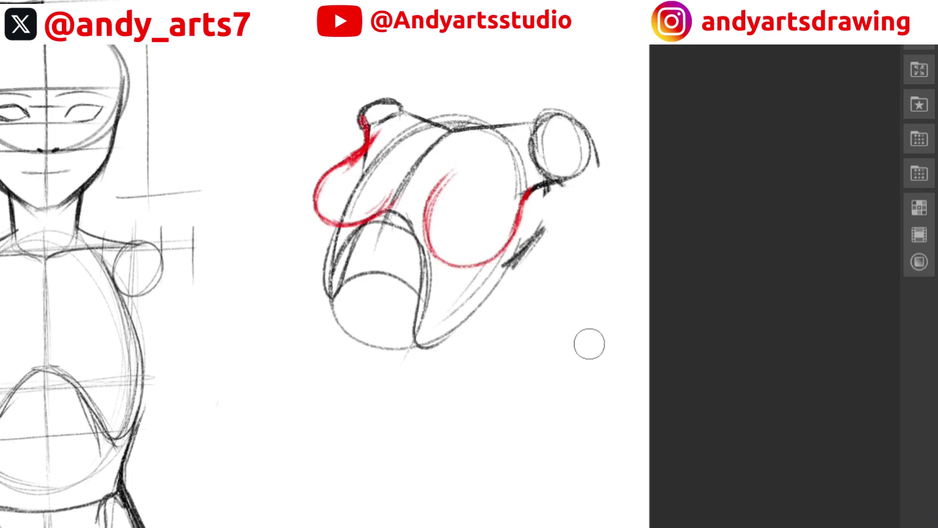
Step: Draw a separate red breast form below the tilted ribcage with wrapping cross-contour lines and a small nipple oval
key(p)
mouse_move(497, 333)
mouse_down()
mouse_move(444, 383)
mouse_move(490, 442)
mouse_move(557, 361)
mouse_up()
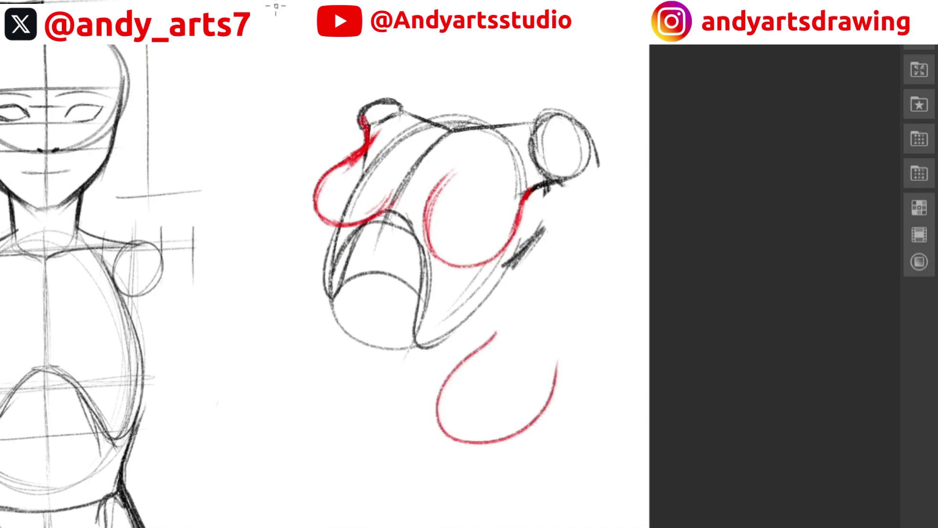
mouse_move(450, 434)
mouse_down()
mouse_move(473, 377)
mouse_move(530, 348)
mouse_up()
mouse_move(446, 380)
mouse_down()
mouse_move(475, 372)
mouse_move(511, 380)
mouse_move(531, 420)
mouse_up()
drag(480, 375, 518, 329)
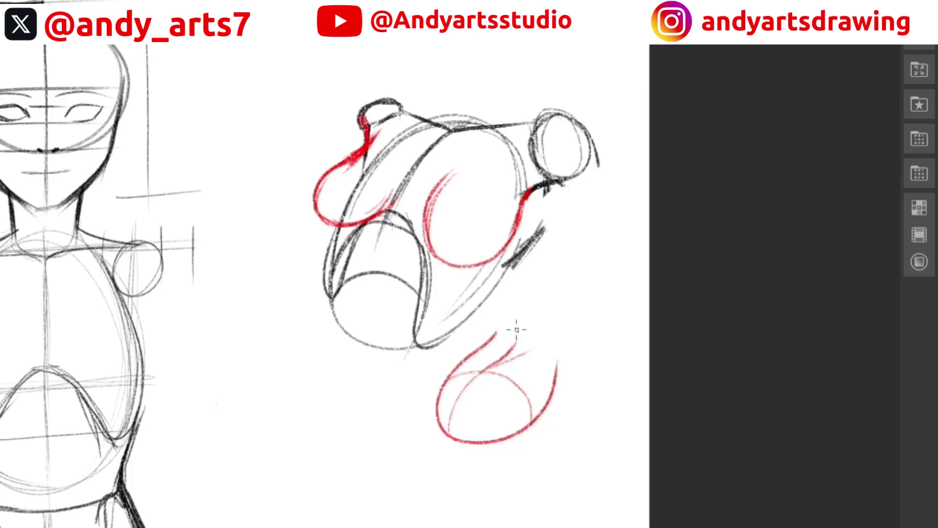
mouse_move(478, 377)
mouse_down()
mouse_move(459, 390)
mouse_move(469, 394)
mouse_up()
mouse_move(450, 400)
mouse_down()
mouse_move(491, 417)
mouse_move(506, 436)
mouse_up()
mouse_move(465, 358)
mouse_down()
mouse_move(494, 354)
mouse_move(528, 366)
mouse_move(542, 399)
mouse_up()
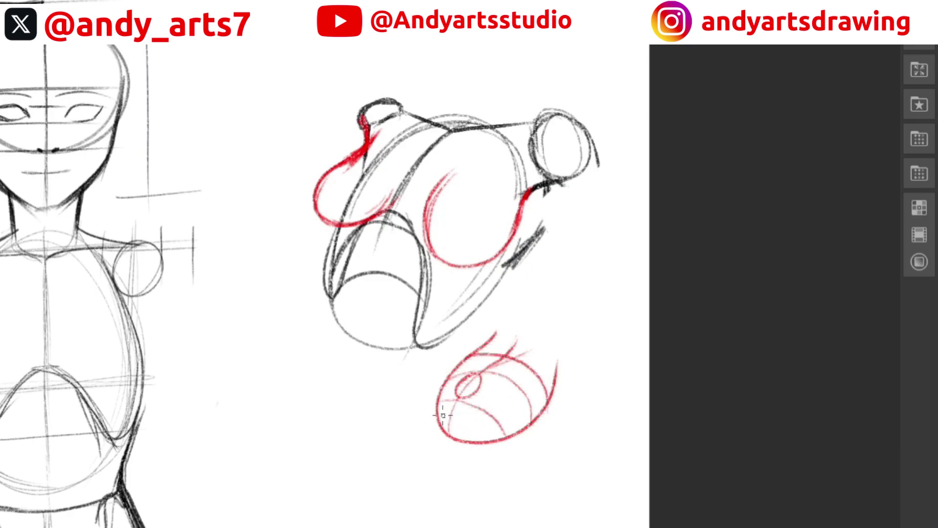
mouse_move(441, 416)
mouse_down()
mouse_move(472, 421)
mouse_move(536, 394)
mouse_move(551, 368)
mouse_up()
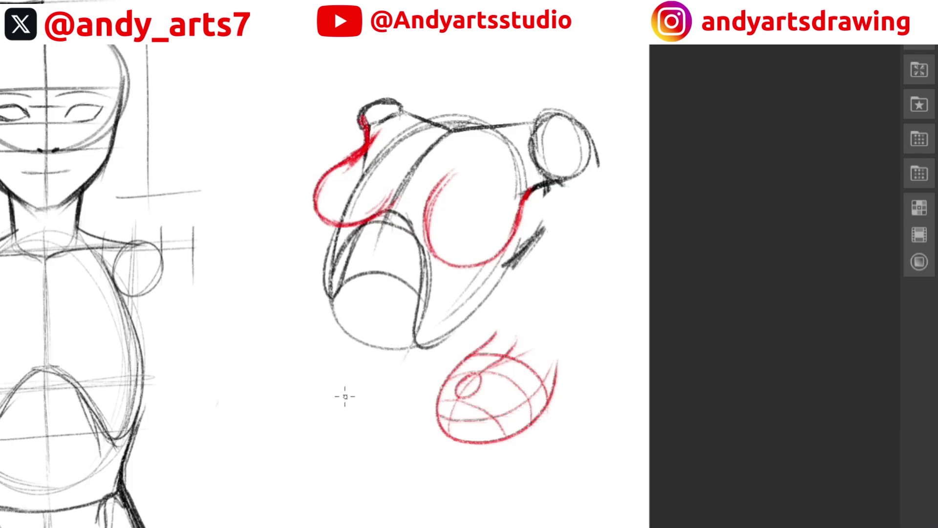
mouse_move(377, 385)
mouse_down()
mouse_move(321, 413)
mouse_move(306, 439)
mouse_move(307, 466)
mouse_move(378, 470)
mouse_move(427, 443)
mouse_up()
mouse_move(377, 384)
mouse_down()
mouse_move(341, 397)
mouse_move(308, 431)
mouse_move(325, 468)
mouse_up()
key(ctrl+z)
key(ctrl+z)
Step: Draw a red circle and a flattened red ellipse beside the separate breast study
mouse_move(271, 413)
mouse_down()
mouse_move(284, 393)
mouse_move(342, 388)
mouse_move(368, 425)
mouse_move(335, 474)
mouse_move(288, 471)
mouse_move(265, 427)
mouse_move(285, 392)
mouse_move(344, 387)
mouse_move(370, 434)
mouse_up()
mouse_move(432, 469)
mouse_down()
mouse_move(379, 492)
mouse_move(371, 509)
mouse_move(389, 523)
mouse_move(449, 525)
mouse_move(502, 511)
mouse_move(496, 484)
mouse_move(415, 473)
mouse_up()
mouse_move(382, 524)
mouse_down()
mouse_move(371, 506)
mouse_move(389, 484)
mouse_move(456, 471)
mouse_move(508, 486)
mouse_move(488, 519)
mouse_move(373, 525)
mouse_up()
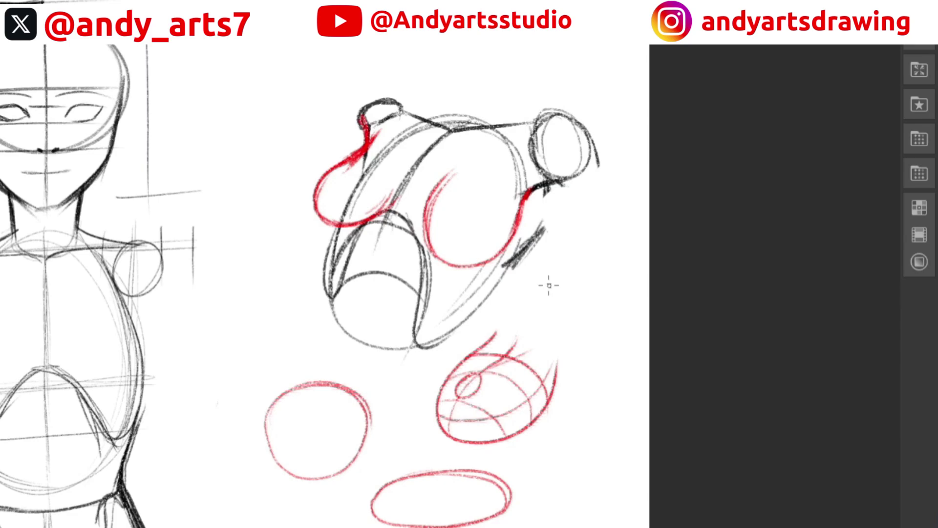
Step: Switch back to black and draw the armpit creases and curved breast undersides on the front-facing figure
click(919, 234)
click(776, 193)
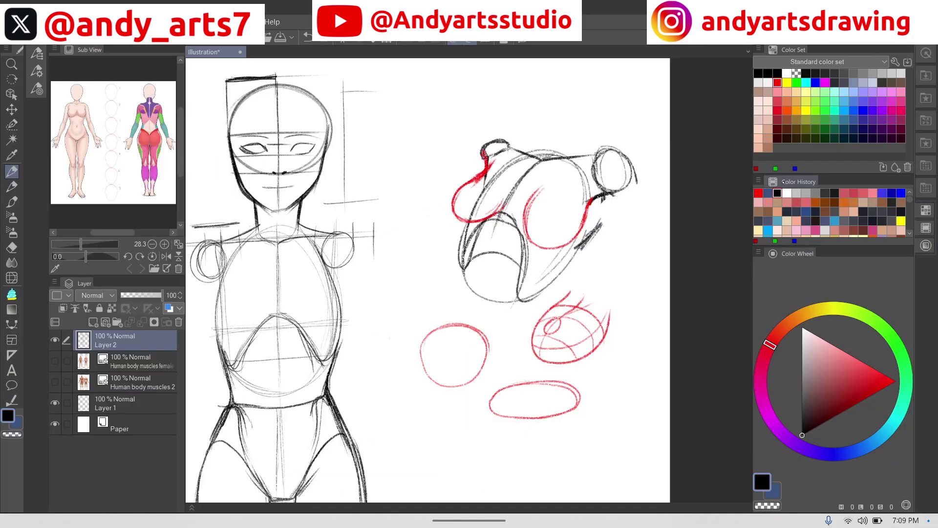
click(919, 235)
scroll(547, 293, up, 3)
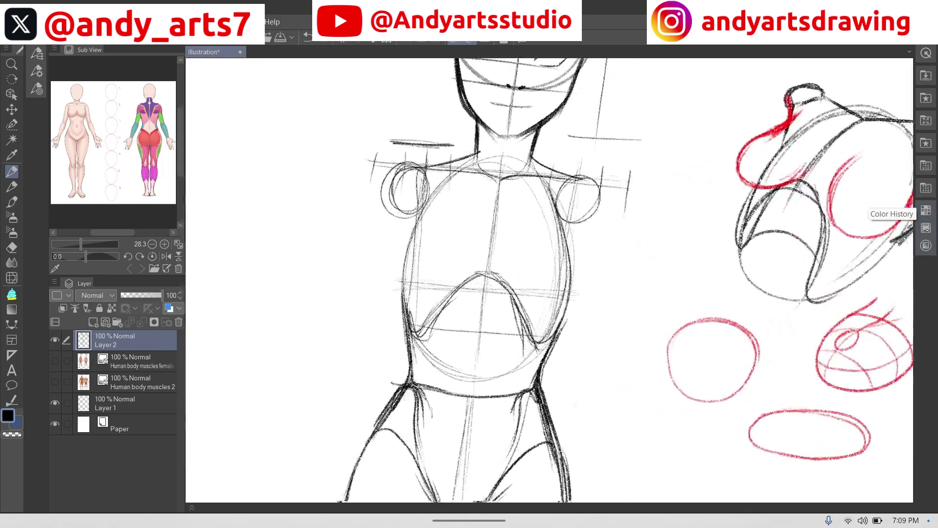
drag(638, 265, 623, 272)
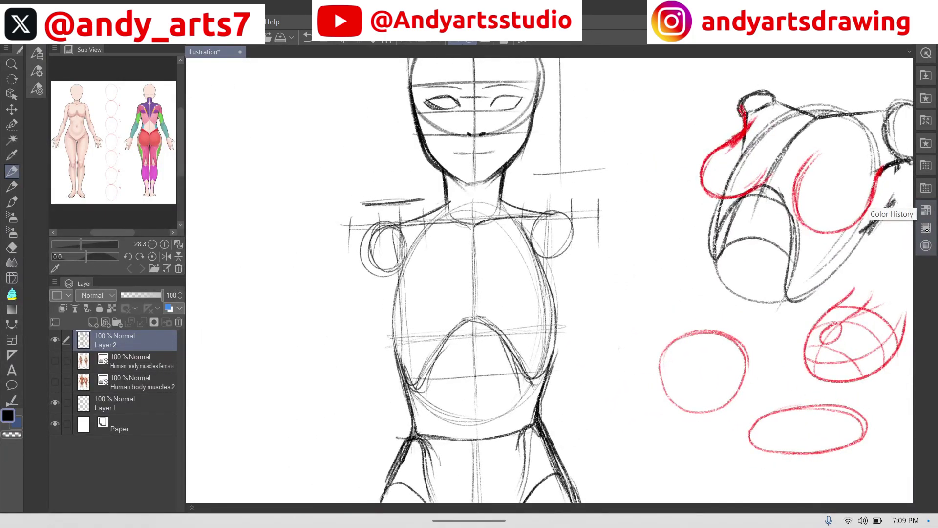
drag(386, 247, 403, 283)
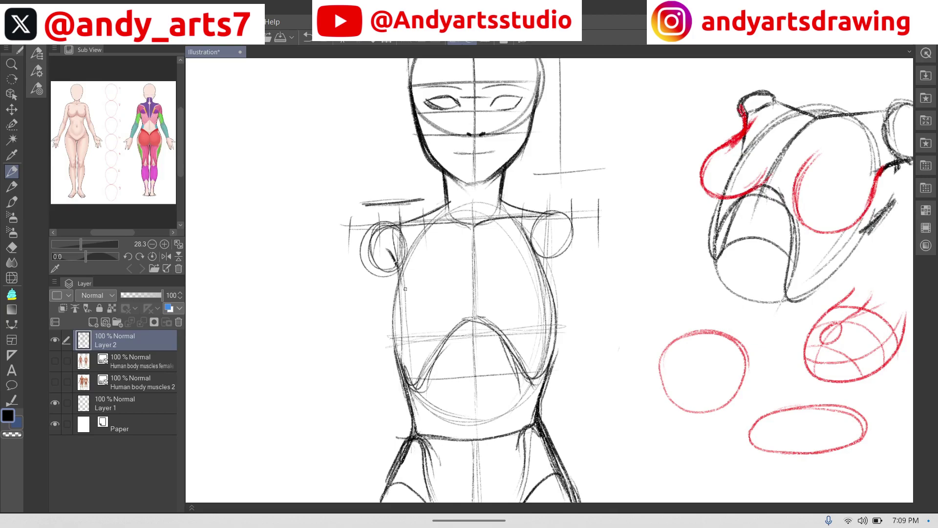
drag(558, 244, 542, 281)
mouse_move(383, 251)
mouse_down()
mouse_move(398, 291)
mouse_move(400, 283)
mouse_move(448, 318)
mouse_up()
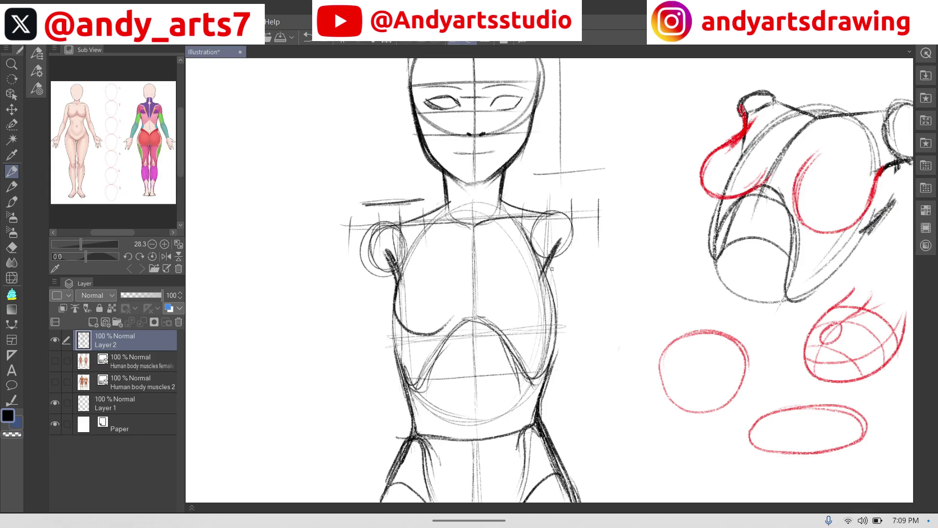
mouse_move(542, 256)
mouse_down()
mouse_move(551, 285)
mouse_move(535, 325)
mouse_move(490, 303)
mouse_up()
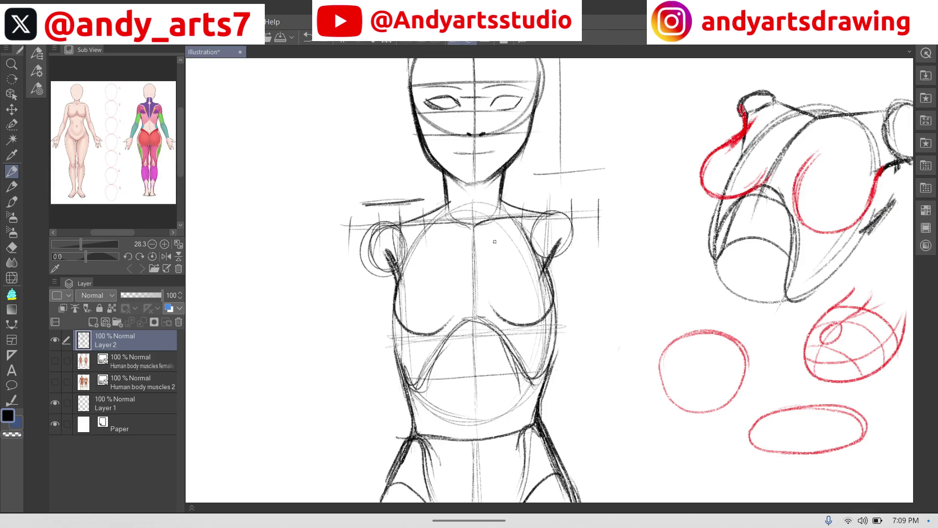
Step: Undo the last breast curve and redraw both breasts with fuller, darker contours rising toward the center line
click(308, 37)
mouse_move(559, 240)
mouse_down()
mouse_move(543, 279)
mouse_move(542, 263)
mouse_move(553, 292)
mouse_move(520, 328)
mouse_move(493, 297)
mouse_up()
mouse_move(404, 271)
mouse_down()
mouse_move(395, 283)
mouse_move(406, 331)
mouse_move(462, 293)
mouse_up()
mouse_move(405, 258)
mouse_down()
mouse_move(391, 318)
mouse_move(466, 282)
mouse_up()
mouse_move(543, 249)
mouse_down()
mouse_move(555, 288)
mouse_move(535, 329)
mouse_move(493, 282)
mouse_up()
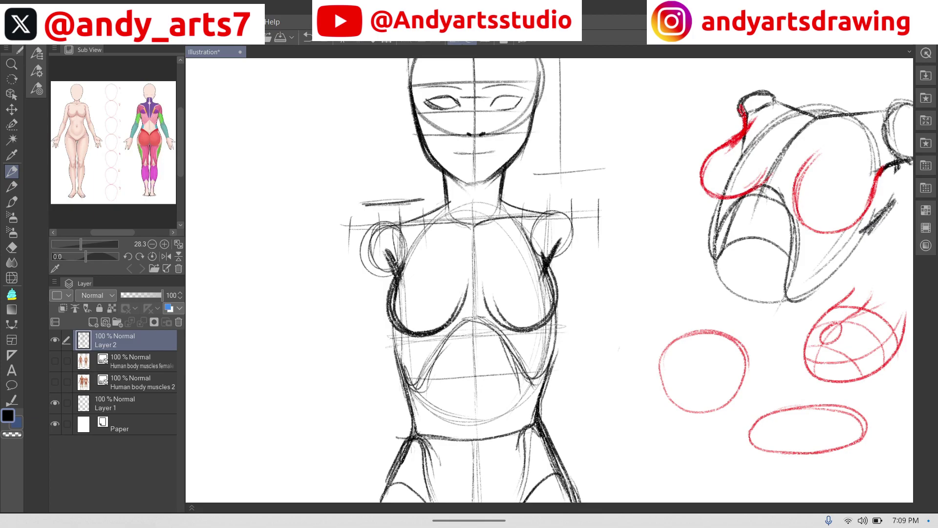
mouse_move(545, 258)
mouse_down()
mouse_move(557, 304)
mouse_move(513, 328)
mouse_move(485, 292)
mouse_up()
Step: Erase the ribcage, center and shoulder-ball construction lines inside the figure's breasts and upper chest
key(e)
mouse_move(413, 269)
mouse_down()
mouse_move(397, 285)
mouse_move(393, 313)
mouse_move(433, 323)
mouse_up()
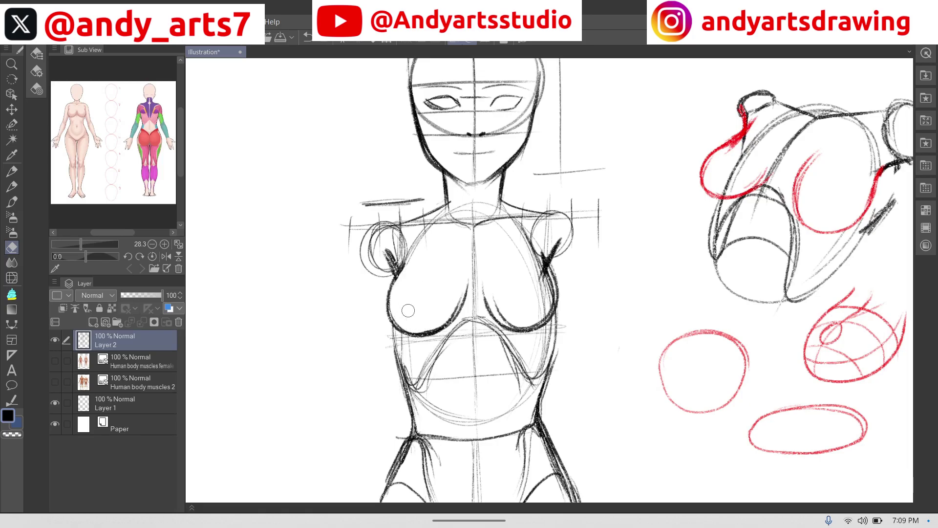
mouse_move(547, 239)
mouse_down()
mouse_move(546, 271)
mouse_move(538, 261)
mouse_move(546, 311)
mouse_move(511, 322)
mouse_move(499, 305)
mouse_up()
mouse_move(496, 271)
mouse_down()
mouse_move(533, 270)
mouse_move(519, 239)
mouse_move(530, 264)
mouse_move(530, 245)
mouse_move(512, 229)
mouse_up()
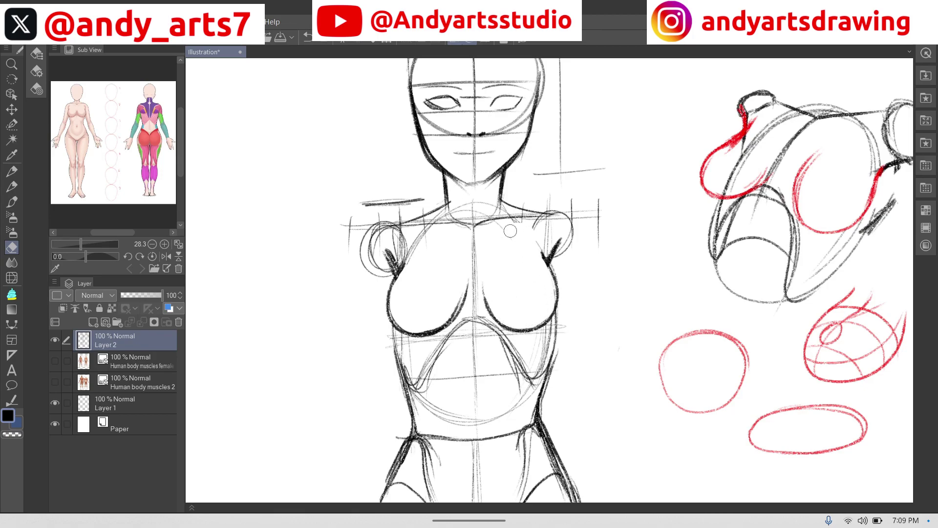
mouse_move(425, 260)
mouse_down()
mouse_move(401, 236)
mouse_move(411, 248)
mouse_move(423, 231)
mouse_move(484, 244)
mouse_move(475, 285)
mouse_up()
mouse_move(523, 258)
mouse_down()
mouse_move(550, 227)
mouse_move(545, 220)
mouse_move(549, 234)
mouse_move(534, 228)
mouse_up()
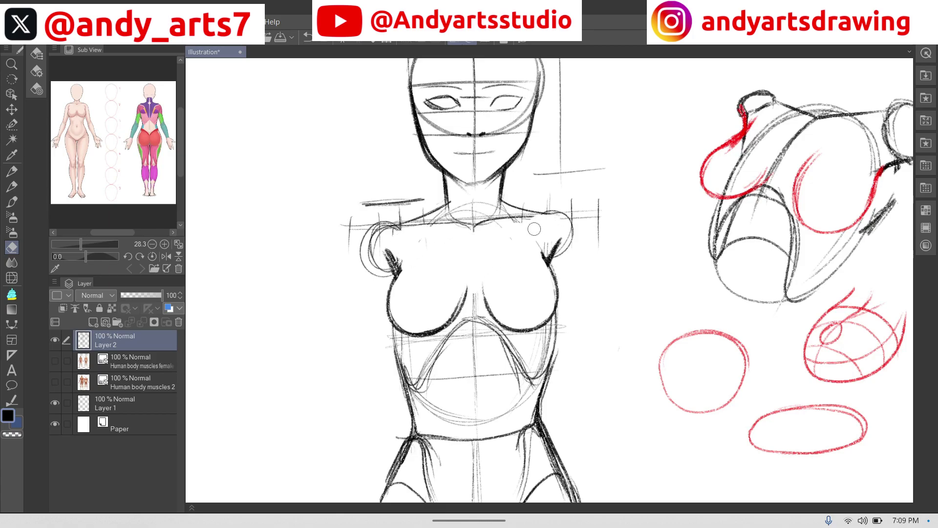
Step: Darken the figure's left-hand armpit crease and both torso sides from the breasts down to the waist
key(p)
scroll(534, 229, down, 4)
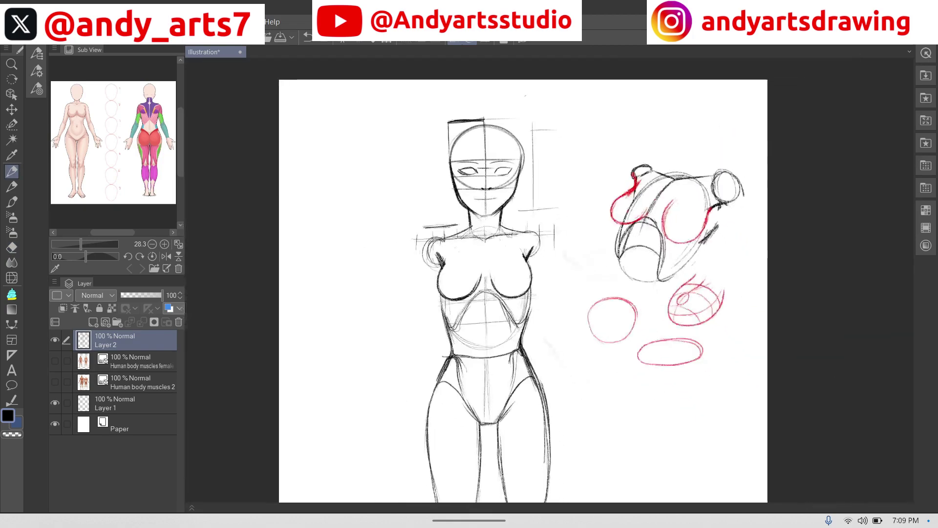
scroll(510, 294, up, 4)
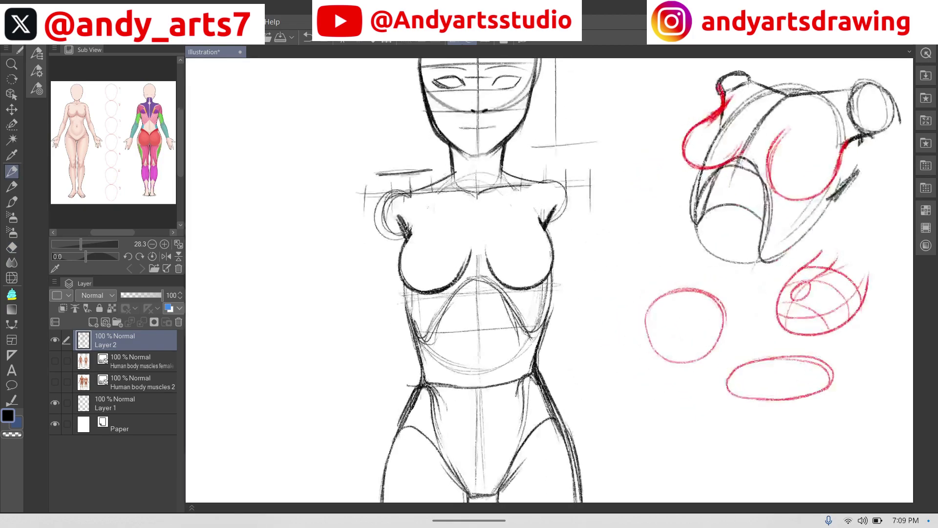
drag(377, 220, 389, 240)
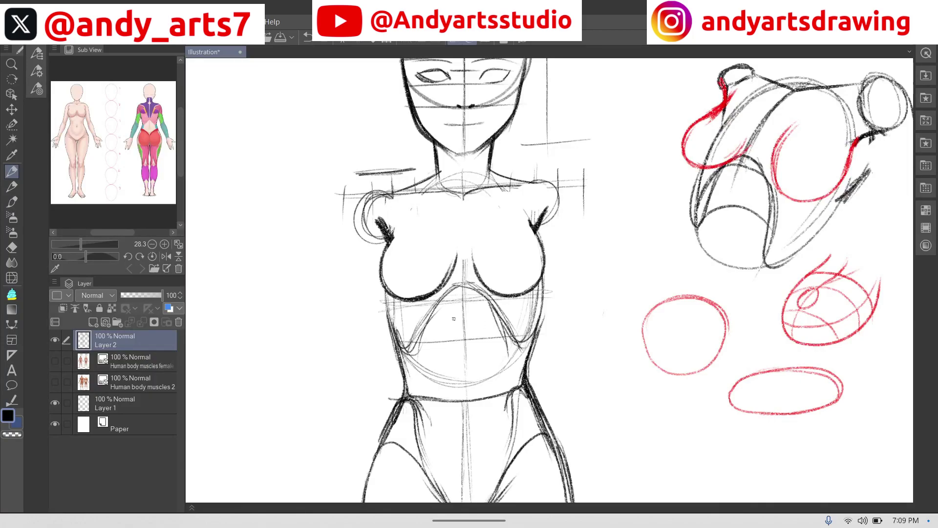
drag(388, 299, 397, 339)
scroll(402, 287, down, 3)
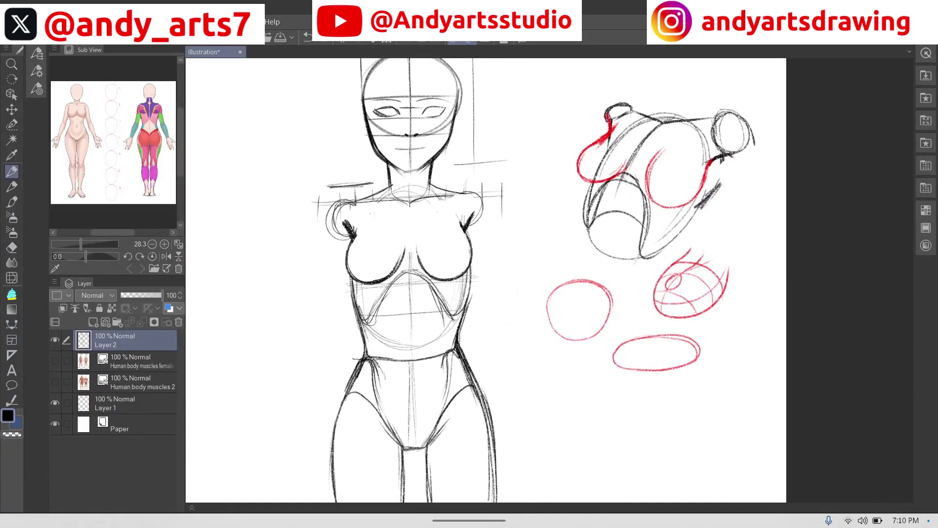
mouse_move(356, 278)
mouse_down()
mouse_move(353, 301)
mouse_move(368, 337)
mouse_up()
mouse_move(466, 292)
mouse_down()
mouse_move(449, 335)
mouse_move(456, 341)
mouse_up()
Step: Erase the stray lines outside both torso contours between the breasts and the waist
key(e)
drag(478, 266, 462, 343)
drag(349, 281, 361, 349)
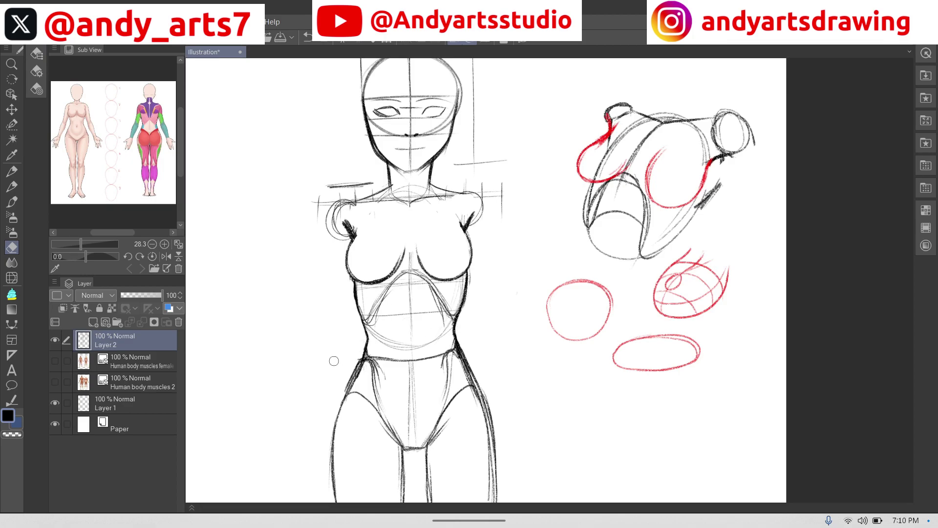
Step: Darken the slopes from the neck to both shoulders and round the contour over the right-hand shoulder
key(p)
scroll(486, 280, down, 3)
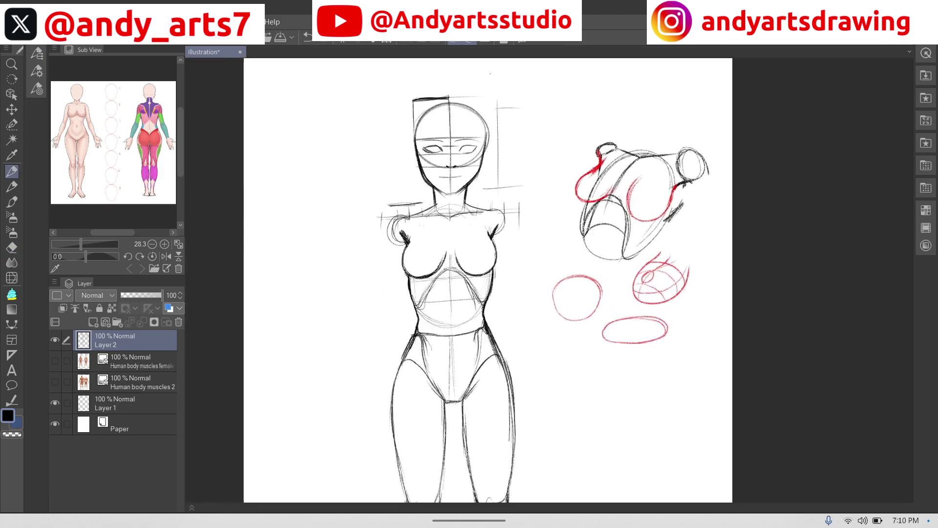
scroll(486, 280, up, 1)
scroll(366, 215, up, 1)
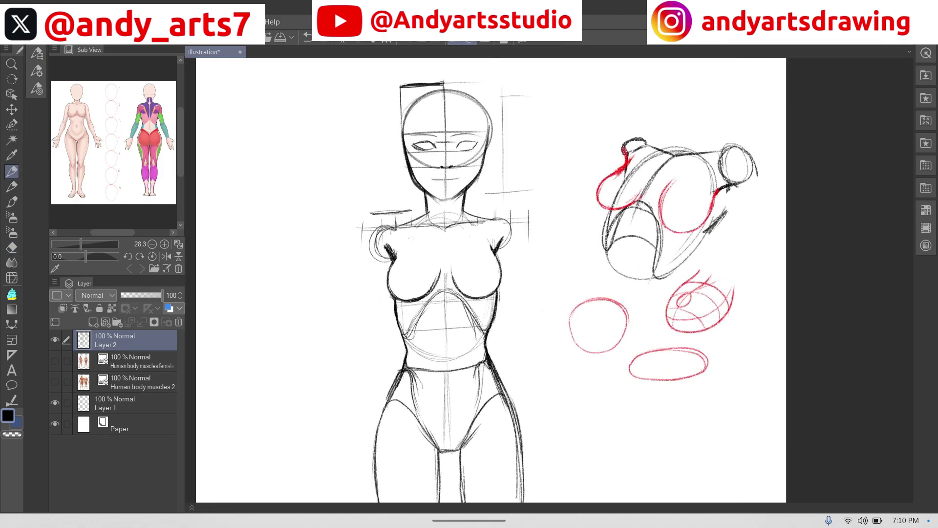
scroll(402, 285, up, 4)
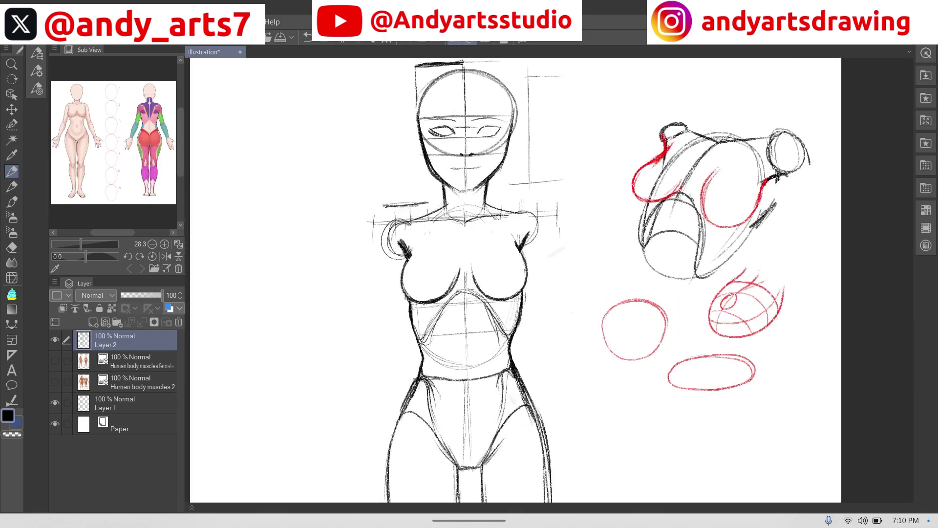
scroll(440, 293, down, 1)
scroll(459, 328, up, 2)
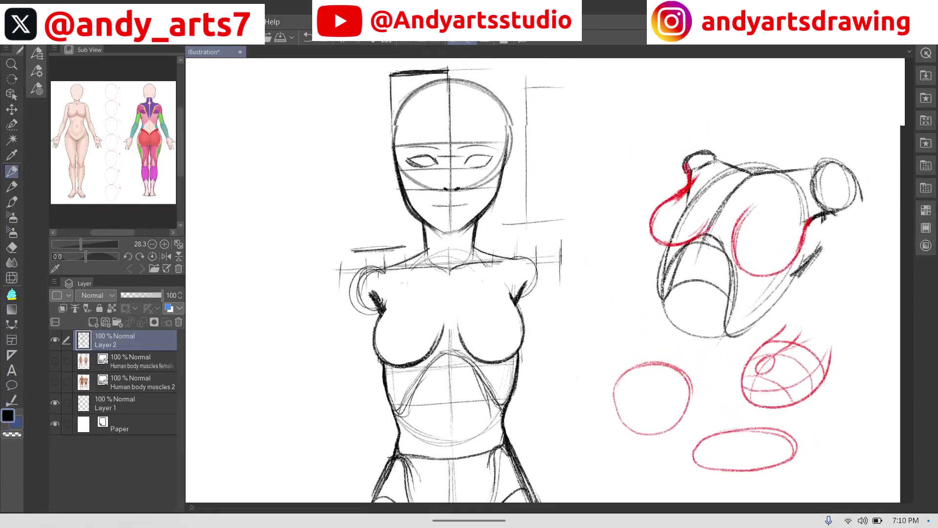
drag(430, 215, 377, 242)
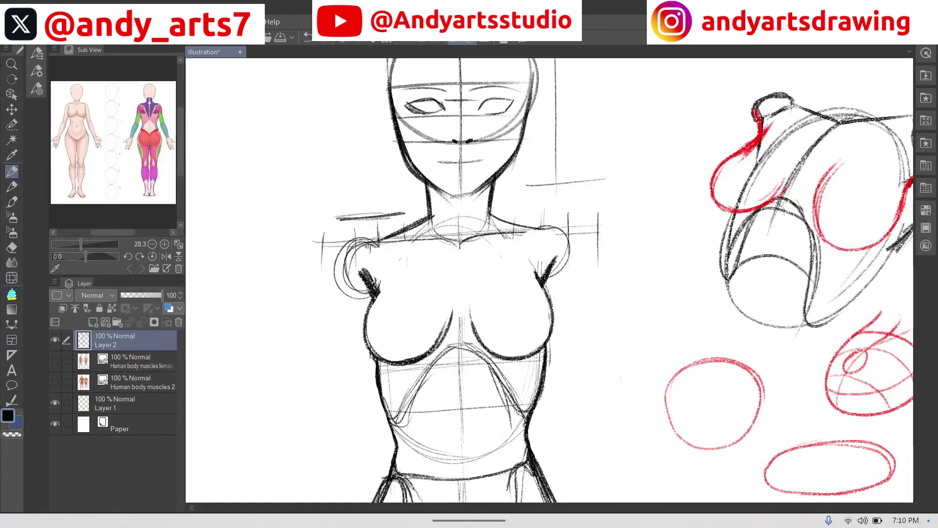
drag(429, 217, 391, 240)
mouse_move(491, 208)
mouse_down()
mouse_move(556, 234)
mouse_move(572, 286)
mouse_up()
Step: Build up a dark rounded contour around the left-hand shoulder and extend the outer contour of the right-hand shoulder downward
drag(381, 241, 341, 284)
drag(352, 245, 339, 294)
drag(344, 264, 338, 292)
mouse_move(382, 238)
mouse_down()
mouse_move(342, 266)
mouse_move(338, 311)
mouse_up()
drag(344, 272, 341, 322)
scroll(549, 280, down, 3)
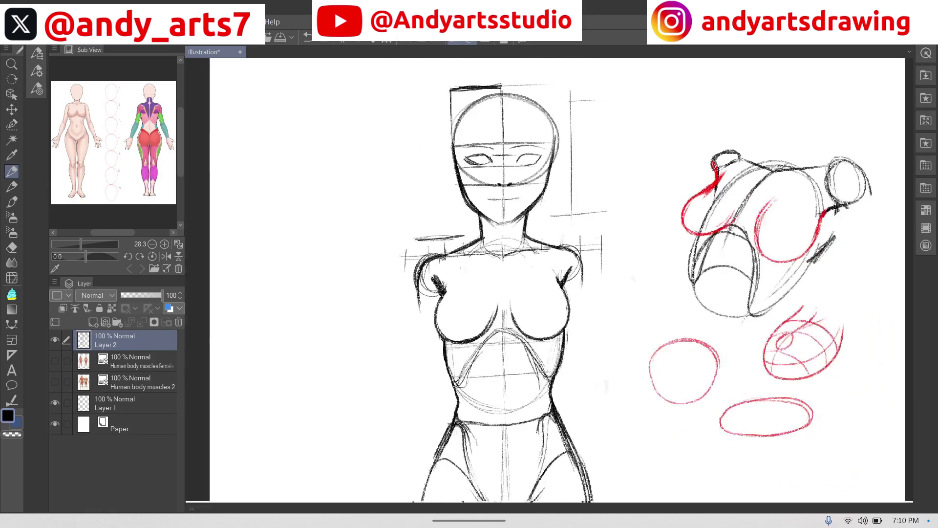
drag(557, 192, 556, 233)
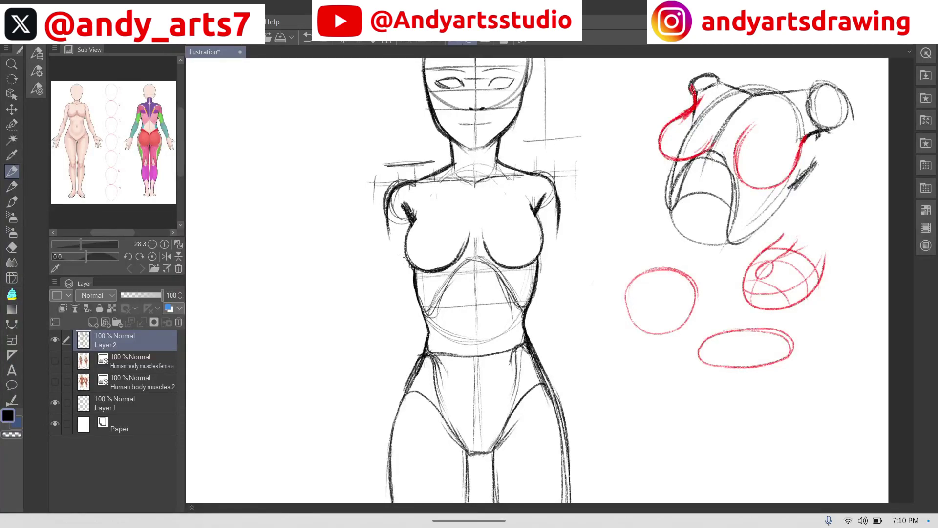
Step: Draw the outer contour of the left-hand upper arm and both contours of the right-hand upper arm, down to elbow level
drag(387, 230, 403, 315)
drag(560, 215, 548, 278)
drag(557, 231, 543, 301)
Step: Sketch both forearms extending outward from the elbows at waist level, closing each at the wrist
mouse_move(402, 303)
mouse_down()
mouse_move(417, 317)
mouse_move(417, 300)
mouse_move(382, 304)
mouse_move(411, 297)
mouse_move(334, 311)
mouse_up()
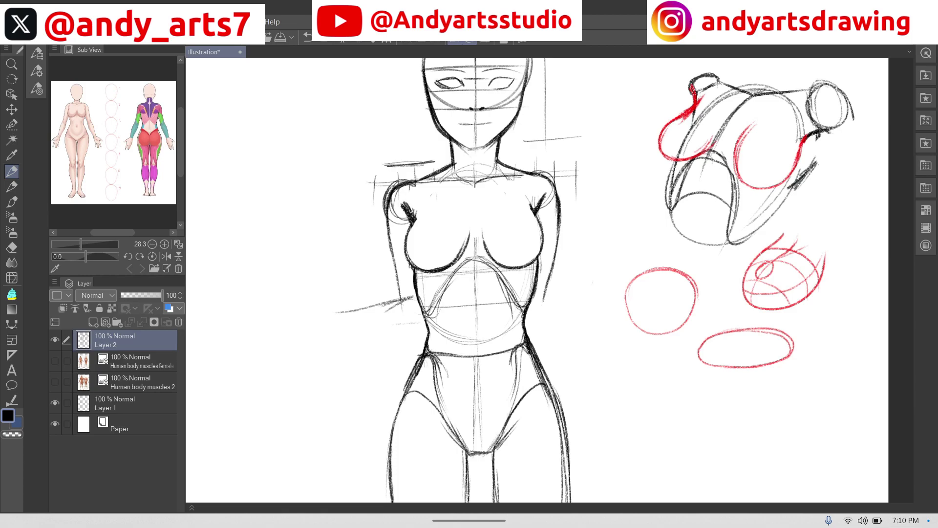
mouse_move(423, 324)
mouse_down()
mouse_move(333, 332)
mouse_move(346, 331)
mouse_move(351, 314)
mouse_move(332, 315)
mouse_up()
mouse_move(525, 320)
mouse_down()
mouse_move(598, 305)
mouse_move(524, 322)
mouse_move(602, 309)
mouse_up()
mouse_move(536, 294)
mouse_down()
mouse_move(565, 287)
mouse_move(550, 283)
mouse_move(611, 292)
mouse_move(614, 306)
mouse_move(543, 310)
mouse_up()
drag(338, 313, 334, 333)
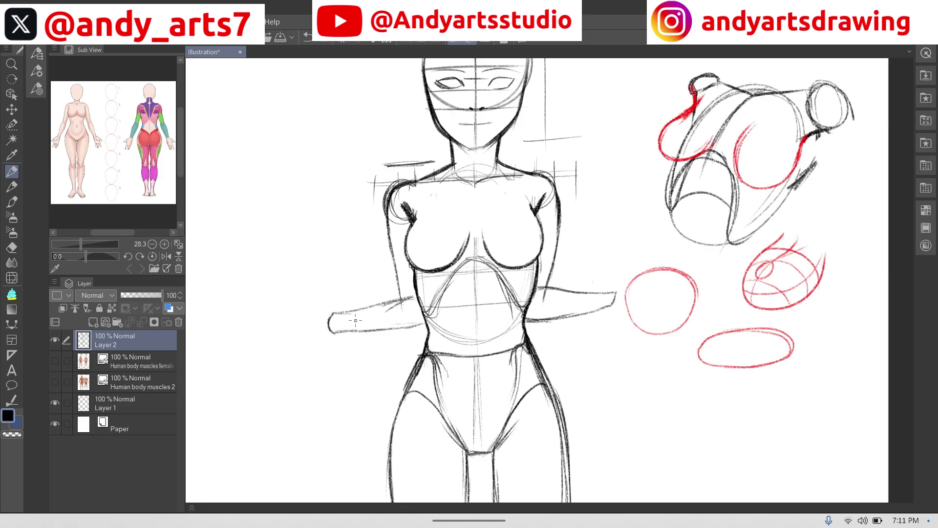
Step: Darken the short crotch line and draw a crease from each of its ends outward over the upper thighs
scroll(606, 365, down, 3)
key(ctrl+minus)
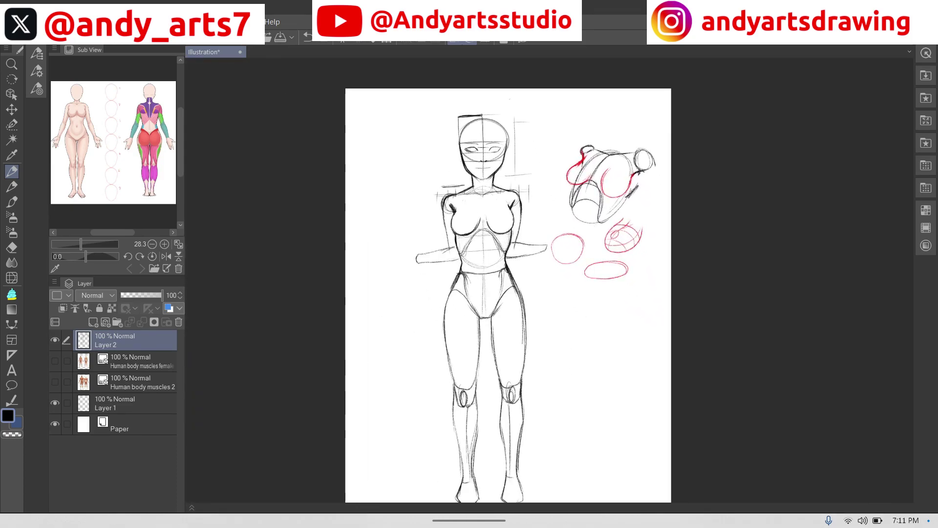
drag(589, 396, 558, 379)
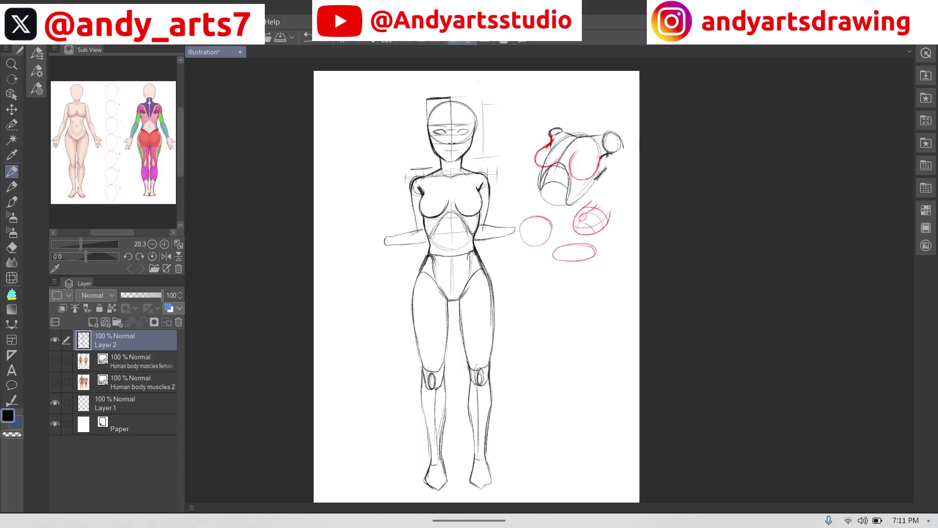
drag(560, 333, 568, 321)
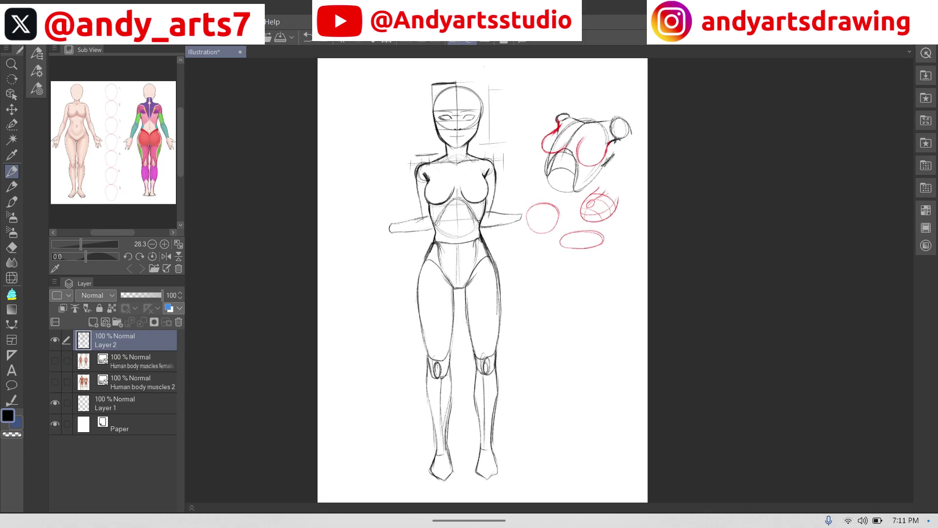
scroll(446, 277, up, 3)
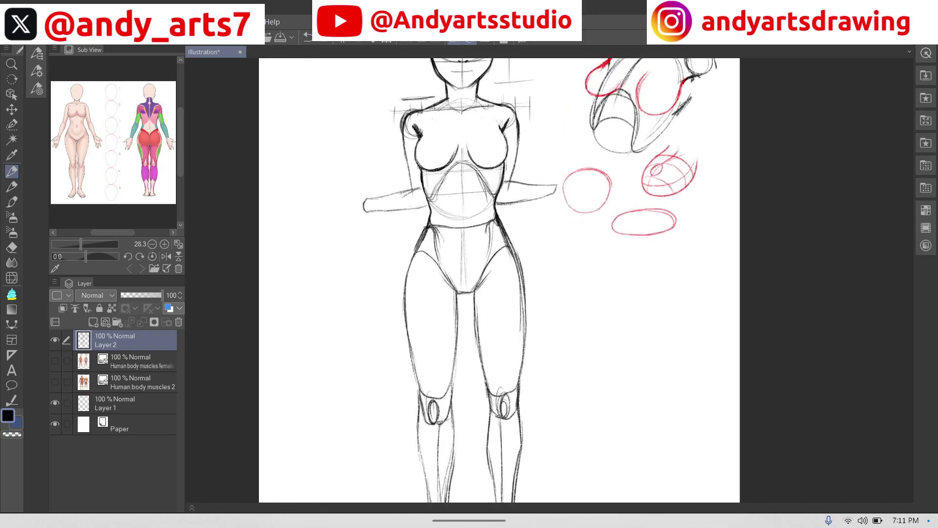
drag(536, 287, 530, 314)
scroll(530, 314, up, 3)
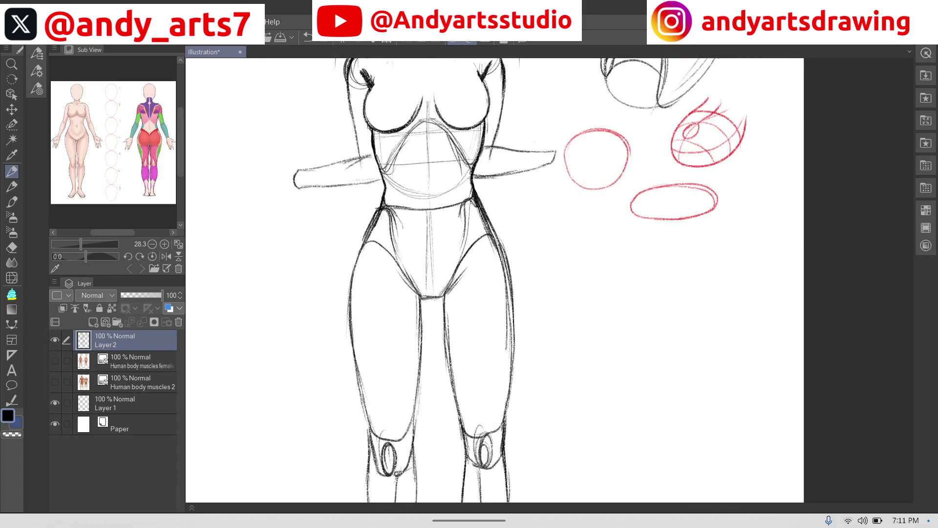
scroll(449, 304, up, 3)
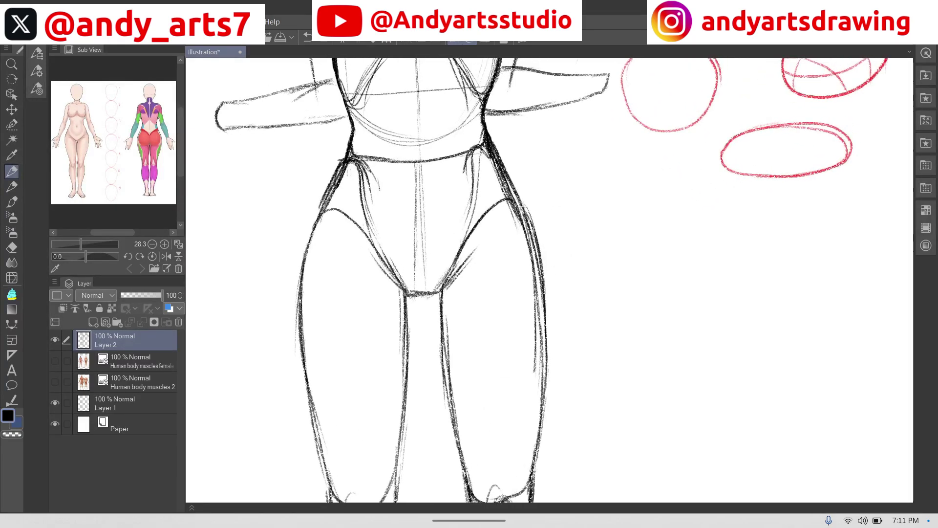
drag(407, 292, 439, 291)
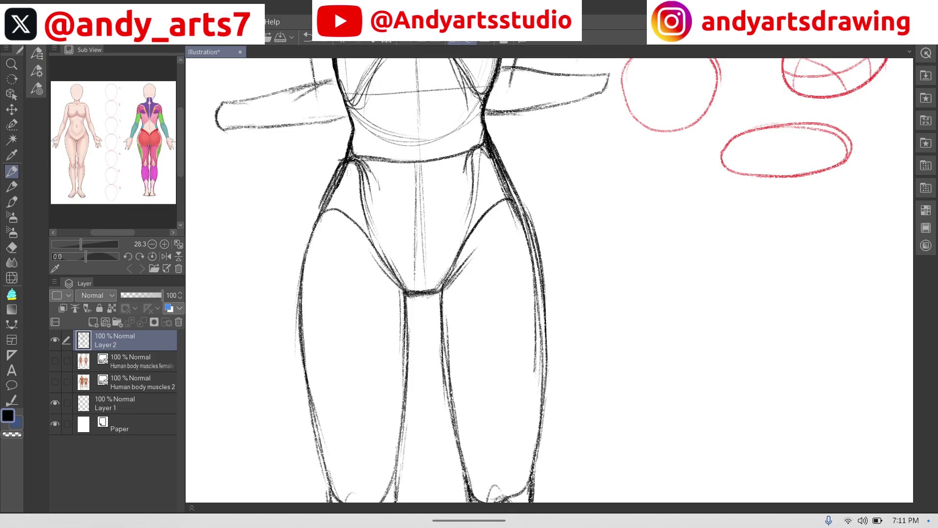
drag(437, 292, 491, 248)
drag(407, 292, 348, 253)
drag(408, 290, 367, 262)
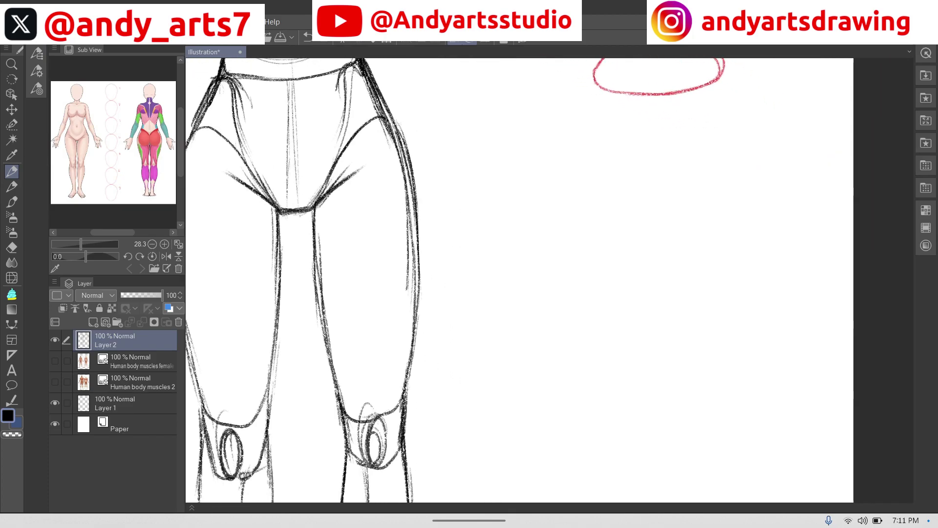
Step: Erase the vertical centre lines inside the figure's pelvis and the stray lines along its left-hand inner curve
scroll(471, 280, down, 2)
scroll(459, 244, up, 3)
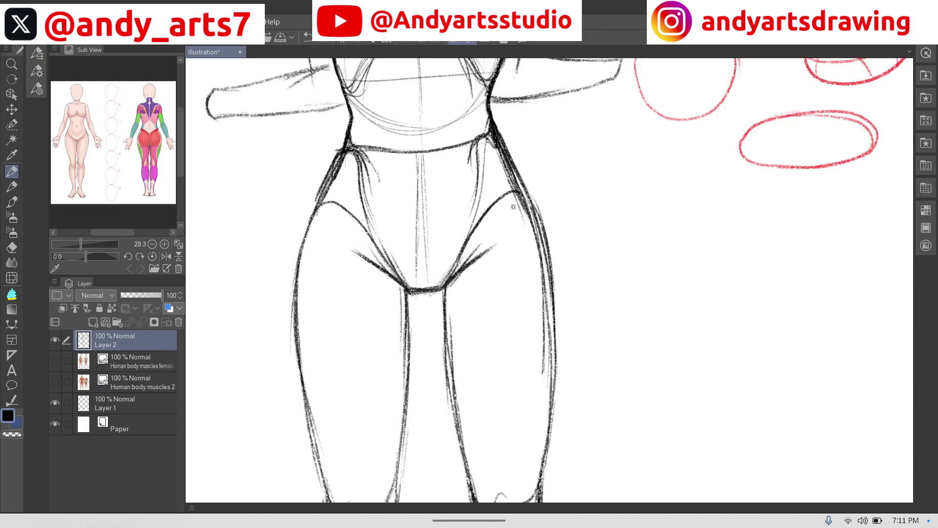
key(e)
mouse_move(440, 178)
mouse_down()
mouse_move(416, 164)
mouse_move(416, 284)
mouse_move(421, 226)
mouse_move(428, 250)
mouse_up()
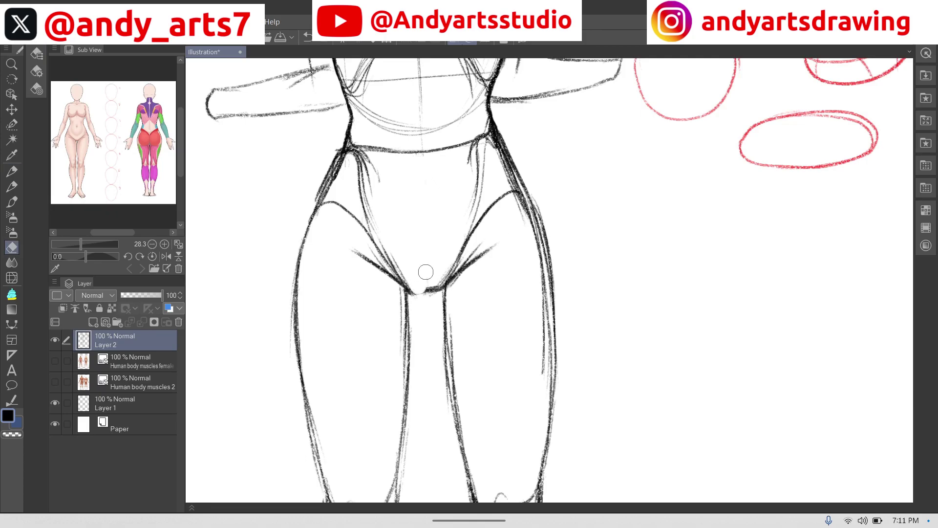
key(ctrl+z)
key(ctrl+z)
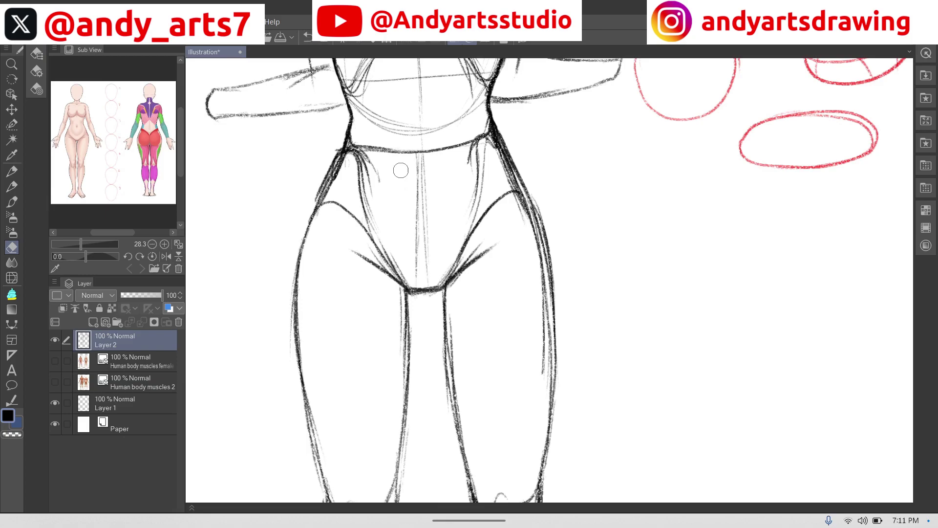
mouse_move(416, 161)
mouse_down()
mouse_move(426, 261)
mouse_move(372, 169)
mouse_move(372, 227)
mouse_up()
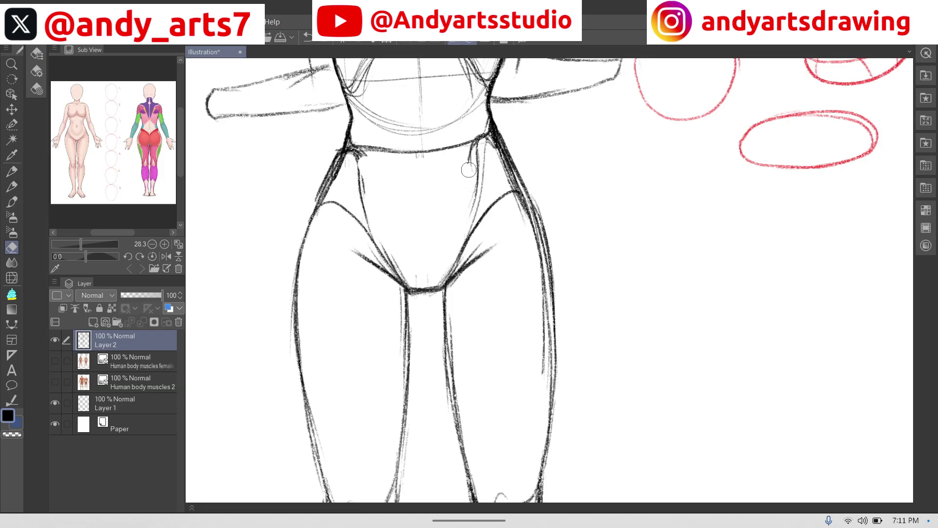
scroll(487, 168, down, 5)
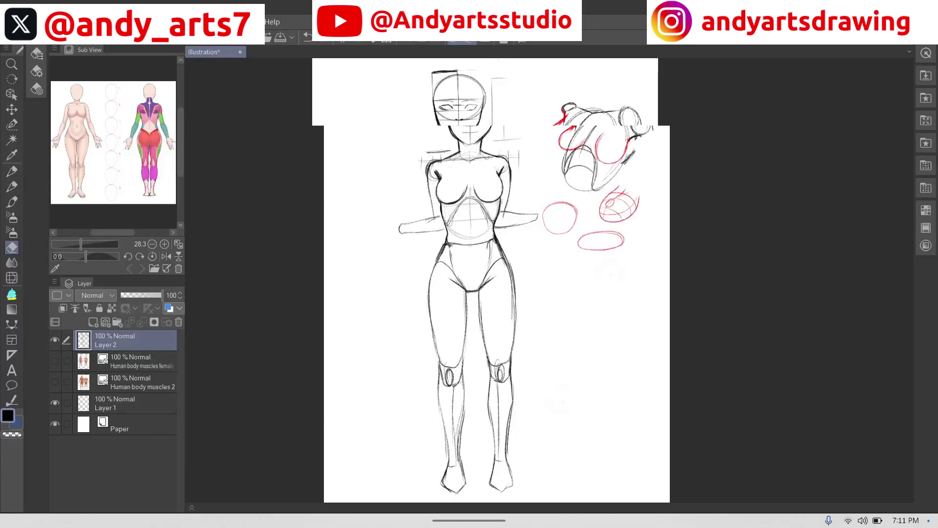
Step: Sketch a rib-cage oval beside the figure's right-hand leg, with a rib arch and a vertical centre line
scroll(565, 314, up, 3)
key(p)
scroll(407, 364, up, 1)
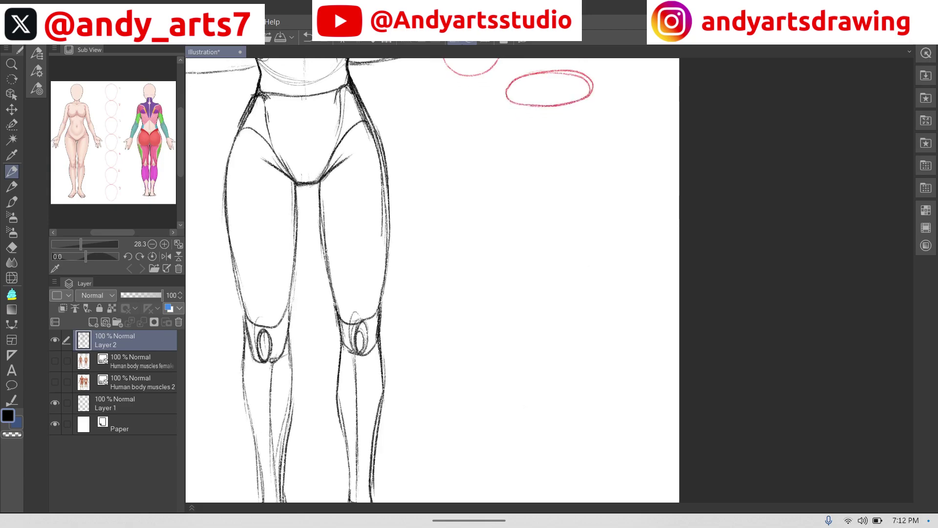
drag(465, 284, 614, 180)
click(308, 36)
mouse_move(495, 254)
mouse_down()
mouse_move(509, 195)
mouse_move(568, 205)
mouse_move(566, 267)
mouse_move(507, 273)
mouse_move(507, 201)
mouse_move(540, 274)
mouse_up()
mouse_move(538, 188)
mouse_down()
mouse_move(569, 210)
mouse_move(556, 281)
mouse_move(497, 257)
mouse_move(542, 190)
mouse_up()
drag(506, 247, 519, 231)
mouse_move(505, 281)
mouse_down()
mouse_move(536, 243)
mouse_move(565, 282)
mouse_up()
drag(535, 202, 535, 230)
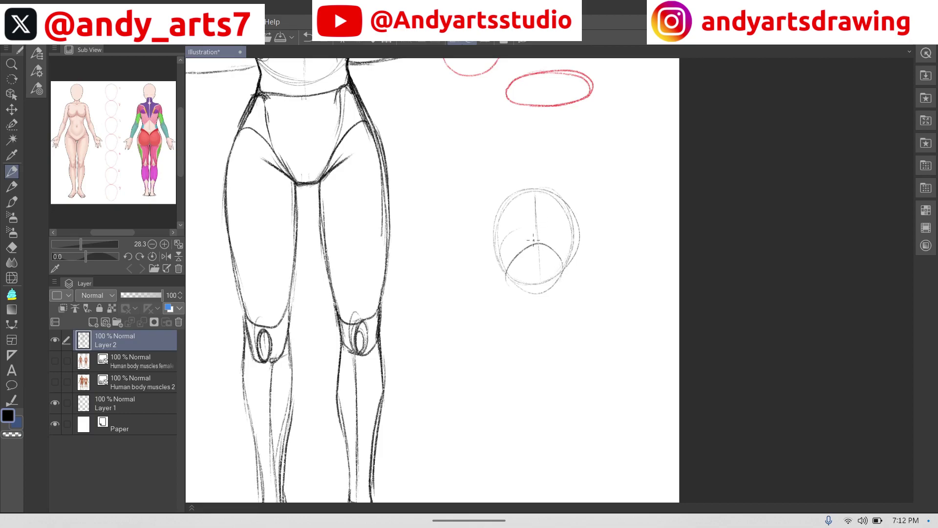
Step: Darken the rib cage's lower sides and base, and draw a wide pelvis ellipse beneath it
mouse_move(513, 199)
mouse_down()
mouse_move(497, 248)
mouse_move(505, 293)
mouse_up()
drag(501, 261, 510, 292)
drag(571, 242, 557, 289)
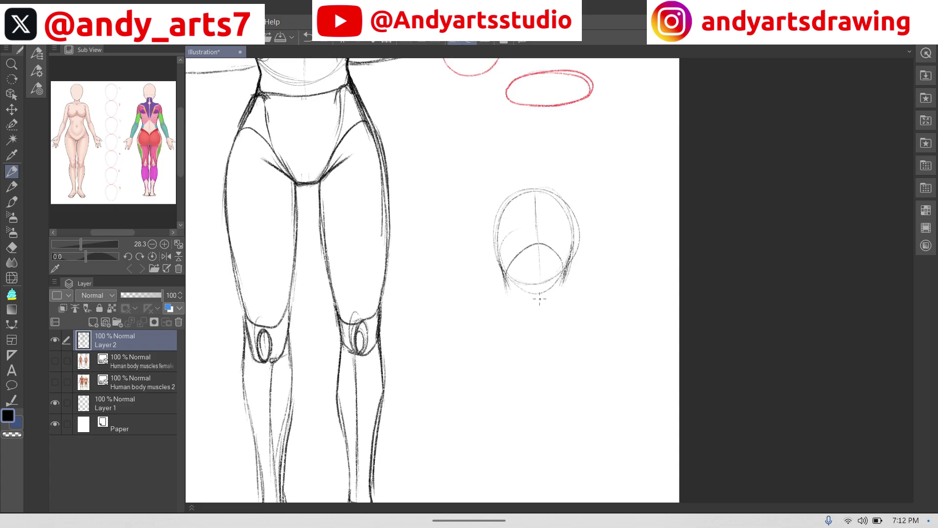
mouse_move(504, 284)
mouse_down()
mouse_move(564, 279)
mouse_move(569, 265)
mouse_move(554, 291)
mouse_move(519, 294)
mouse_move(504, 284)
mouse_move(539, 295)
mouse_up()
mouse_move(488, 325)
mouse_down()
mouse_move(532, 299)
mouse_move(567, 303)
mouse_move(585, 321)
mouse_up()
mouse_move(488, 344)
mouse_down()
mouse_move(501, 305)
mouse_move(553, 300)
mouse_move(592, 322)
mouse_move(572, 348)
mouse_move(519, 357)
mouse_move(487, 334)
mouse_move(512, 305)
mouse_move(566, 305)
mouse_move(588, 337)
mouse_move(563, 359)
mouse_move(514, 364)
mouse_move(486, 339)
mouse_move(514, 310)
mouse_move(562, 359)
mouse_up()
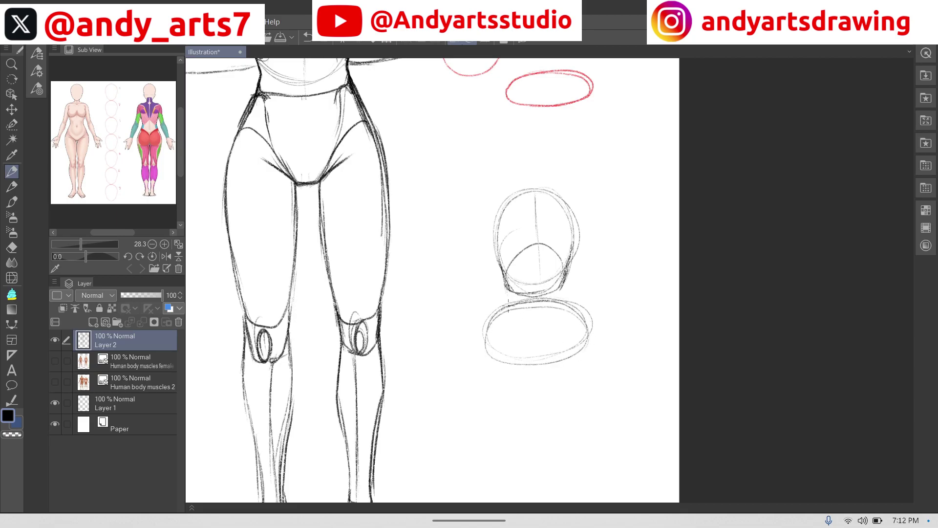
Step: Join the rib cage to the pelvis with two waist lines and extend the centre line to navel and crotch marks
drag(504, 279, 512, 309)
drag(565, 271, 559, 304)
drag(539, 225, 537, 271)
mouse_move(534, 248)
mouse_down()
mouse_move(536, 286)
mouse_move(537, 242)
mouse_move(538, 327)
mouse_up()
drag(532, 368, 534, 369)
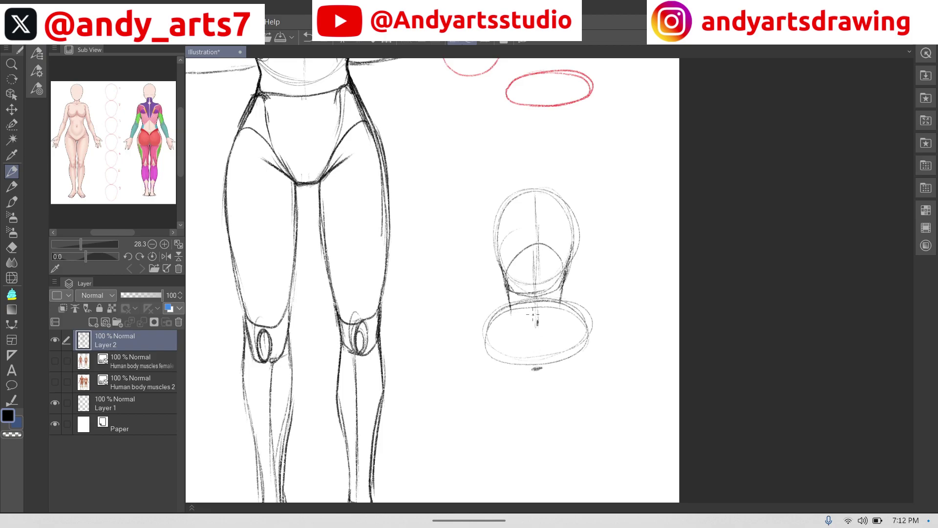
Step: Draw the V-shaped pelvis front down to the crotch and curve the hip contours outward from the waist
drag(511, 298, 528, 362)
mouse_move(562, 297)
mouse_down()
mouse_move(559, 328)
mouse_move(532, 371)
mouse_up()
drag(508, 289, 485, 341)
mouse_move(564, 292)
mouse_down()
mouse_move(561, 305)
mouse_move(582, 310)
mouse_up()
mouse_move(516, 358)
mouse_down()
mouse_move(560, 354)
mouse_move(540, 367)
mouse_move(561, 352)
mouse_up()
drag(649, 277, 656, 278)
scroll(584, 376, up, 2)
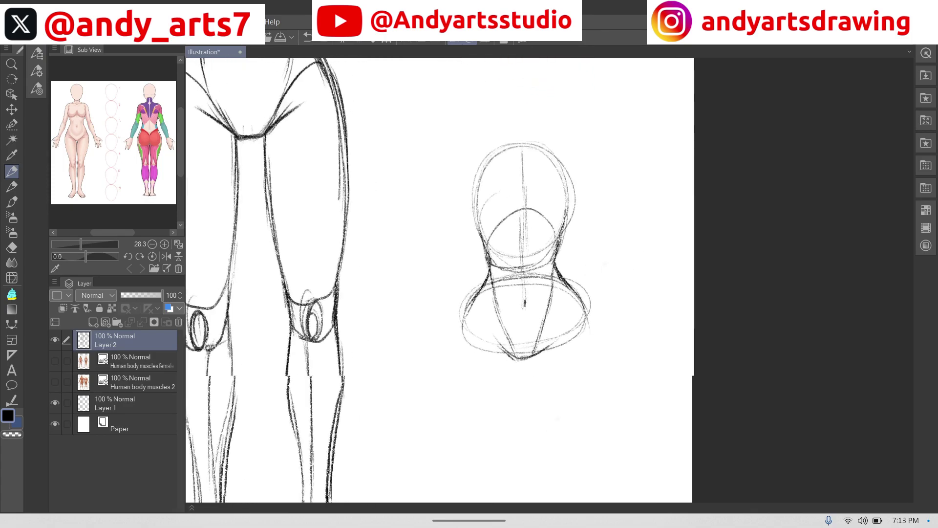
Step: Curve a leg crease across the study's left-hand hip to the crotch and draw that thigh's outer contour
drag(481, 304, 507, 358)
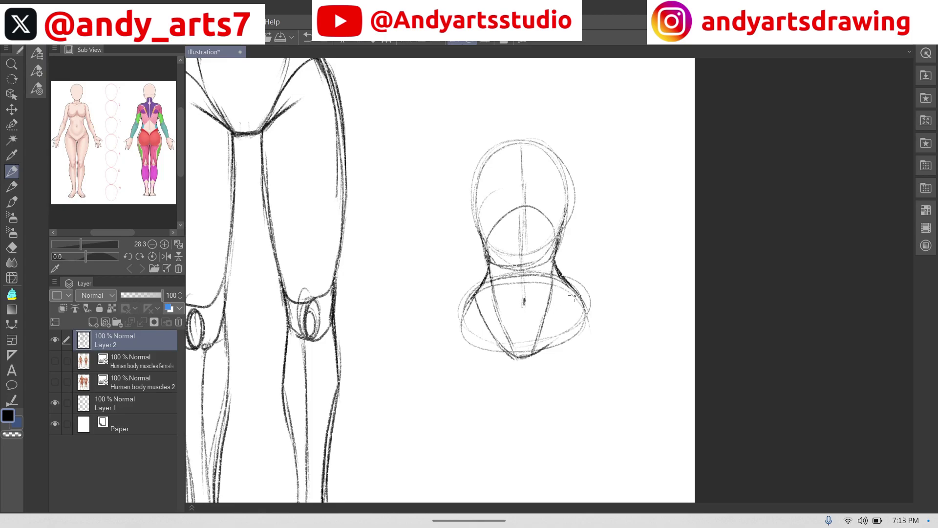
drag(474, 294, 461, 330)
drag(475, 292, 462, 348)
mouse_move(464, 313)
mouse_down()
mouse_move(457, 346)
mouse_move(469, 431)
mouse_up()
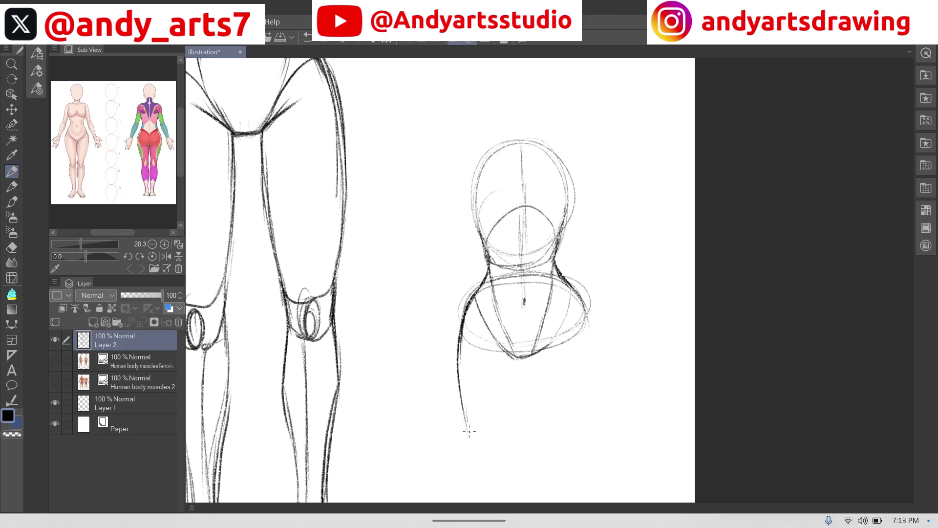
Step: Draw both inner thigh lines from the crotch and the outer contour of the study's right-hand hip and thigh
drag(516, 359, 507, 430)
drag(531, 353, 548, 440)
drag(581, 294, 593, 361)
drag(585, 321, 589, 397)
drag(590, 361, 581, 434)
drag(585, 394, 580, 442)
Step: Darken the study's hips, outer thighs and left-hand inner thigh, and add short groin creases beside the crotch
scroll(586, 354, down, 2)
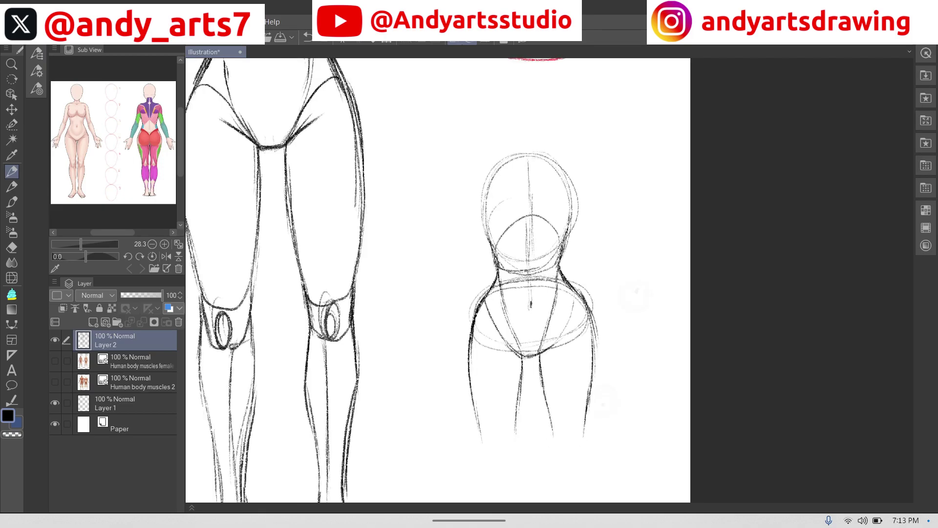
scroll(538, 361, up, 4)
scroll(572, 417, up, 1)
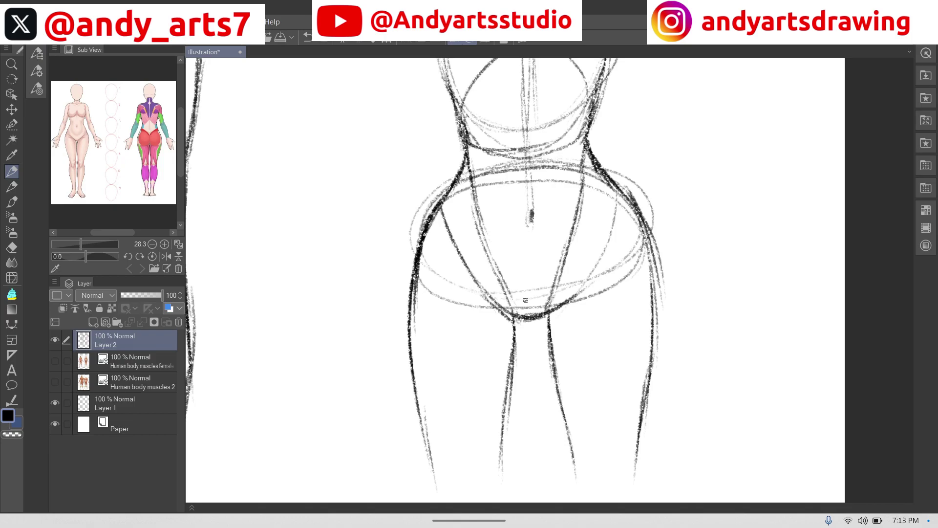
scroll(526, 300, down, 3)
scroll(791, 284, up, 1)
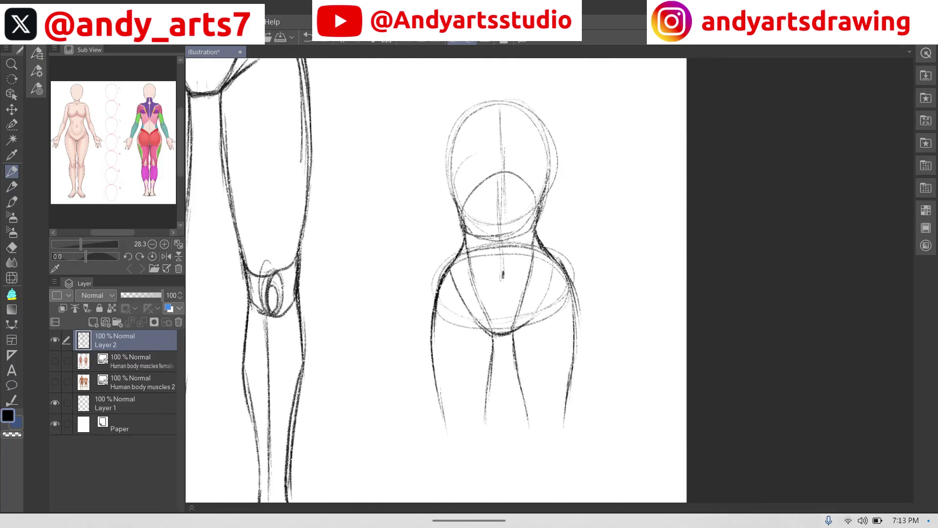
mouse_move(556, 266)
mouse_down()
mouse_move(577, 343)
mouse_move(565, 414)
mouse_up()
mouse_move(462, 242)
mouse_down()
mouse_move(432, 333)
mouse_move(444, 419)
mouse_up()
drag(492, 338, 481, 429)
mouse_move(514, 331)
mouse_down()
mouse_move(515, 353)
mouse_move(543, 307)
mouse_up()
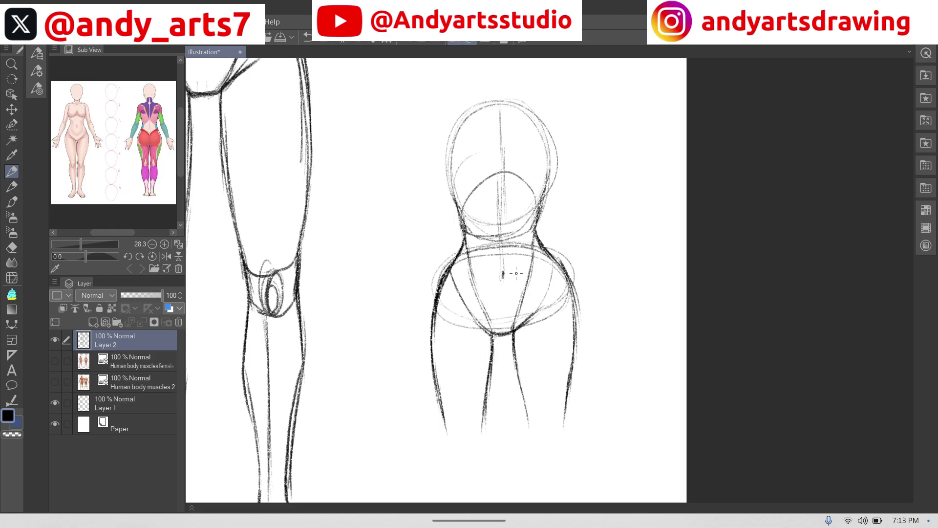
drag(488, 328, 467, 313)
Step: Erase the construction lines inside the study's waist and pelvis, keeping the navel mark and groin creases
key(e)
mouse_move(560, 299)
mouse_down()
mouse_move(548, 333)
mouse_move(552, 273)
mouse_move(555, 291)
mouse_move(536, 260)
mouse_move(518, 303)
mouse_move(483, 322)
mouse_move(469, 259)
mouse_move(463, 265)
mouse_move(464, 289)
mouse_move(482, 235)
mouse_move(506, 200)
mouse_move(514, 249)
mouse_move(522, 234)
mouse_move(535, 254)
mouse_move(528, 209)
mouse_move(499, 201)
mouse_move(481, 209)
mouse_move(478, 262)
mouse_move(456, 294)
mouse_move(466, 325)
mouse_move(462, 315)
mouse_up()
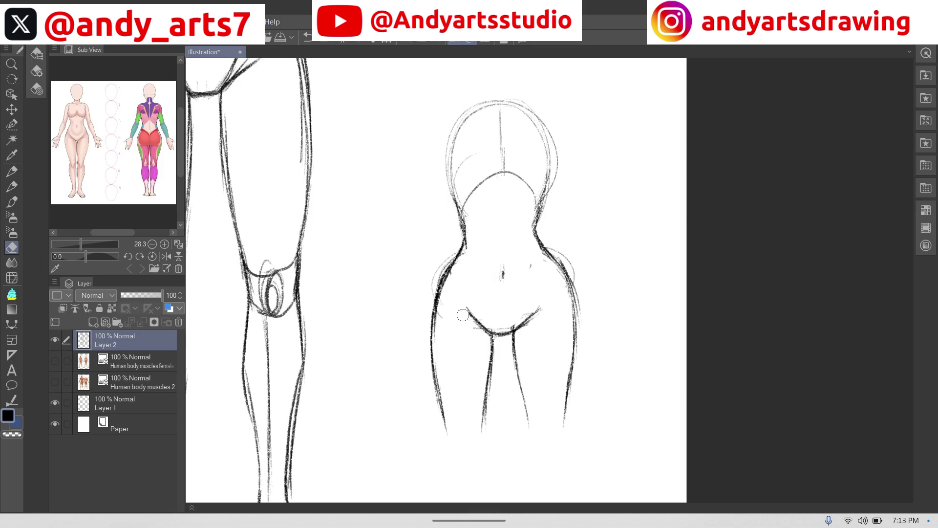
Step: Darken the study's right-hand inner thigh and both waist contours below the rib cage
key(p)
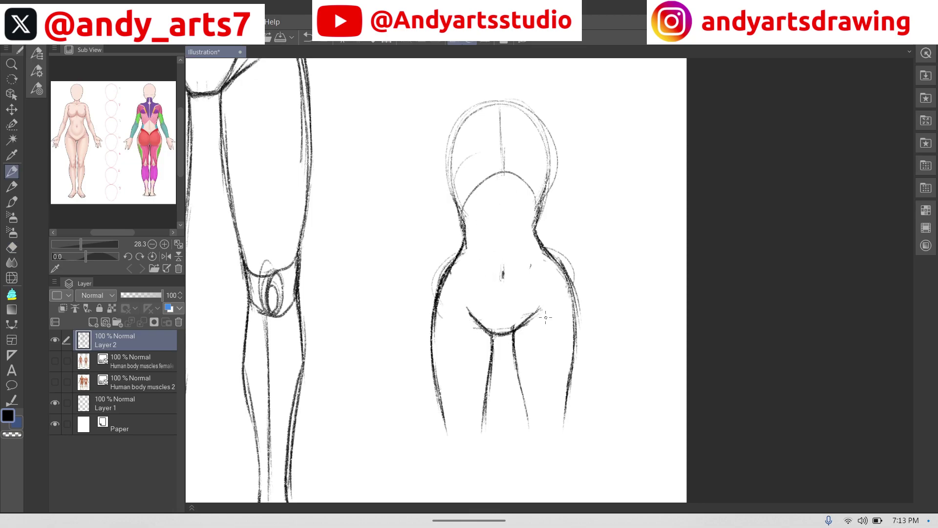
drag(513, 335, 522, 404)
drag(517, 372, 532, 435)
drag(533, 228, 541, 251)
drag(454, 183, 462, 215)
drag(549, 168, 538, 216)
drag(463, 219, 465, 241)
Step: Draw a downward arrow beside the study's right-hand waist, and add a curved waistline with a V-shaped pelvis front
drag(556, 195, 557, 217)
drag(552, 215, 560, 231)
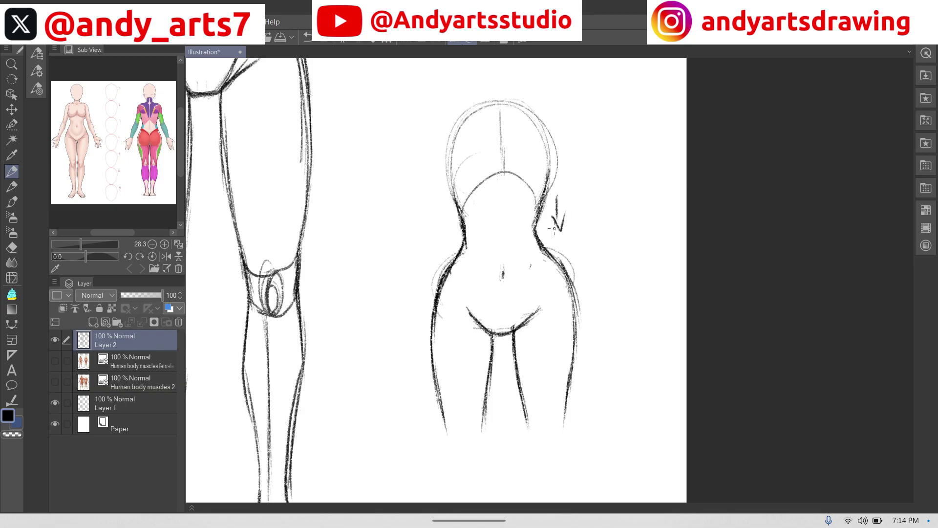
mouse_move(462, 251)
mouse_down()
mouse_move(495, 257)
mouse_move(542, 246)
mouse_up()
mouse_move(462, 252)
mouse_down()
mouse_move(493, 334)
mouse_move(460, 250)
mouse_move(494, 328)
mouse_move(547, 252)
mouse_up()
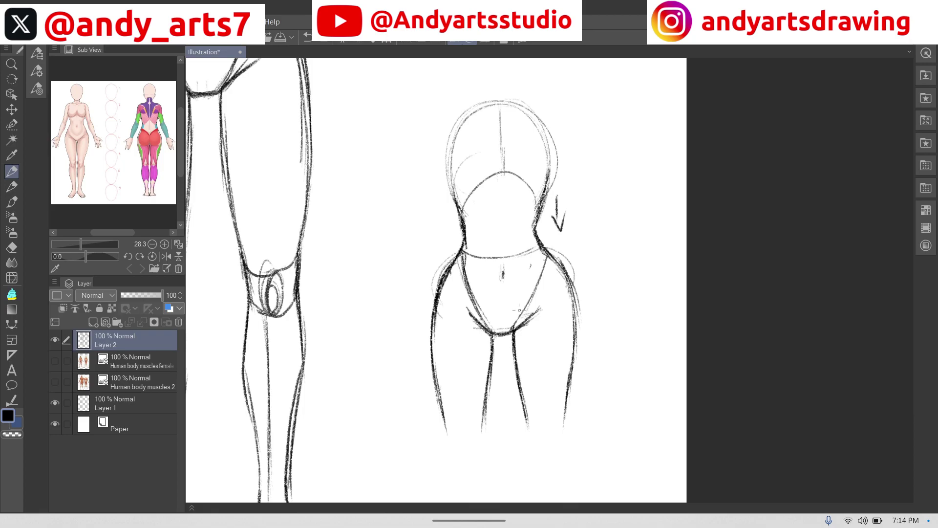
Step: Sketch an upright oval in the empty space beside the figure's left-hand thigh
scroll(503, 293, down, 2)
scroll(659, 317, up, 2)
scroll(660, 342, down, 3)
drag(562, 318, 769, 275)
scroll(527, 152, up, 3)
drag(704, 293, 644, 288)
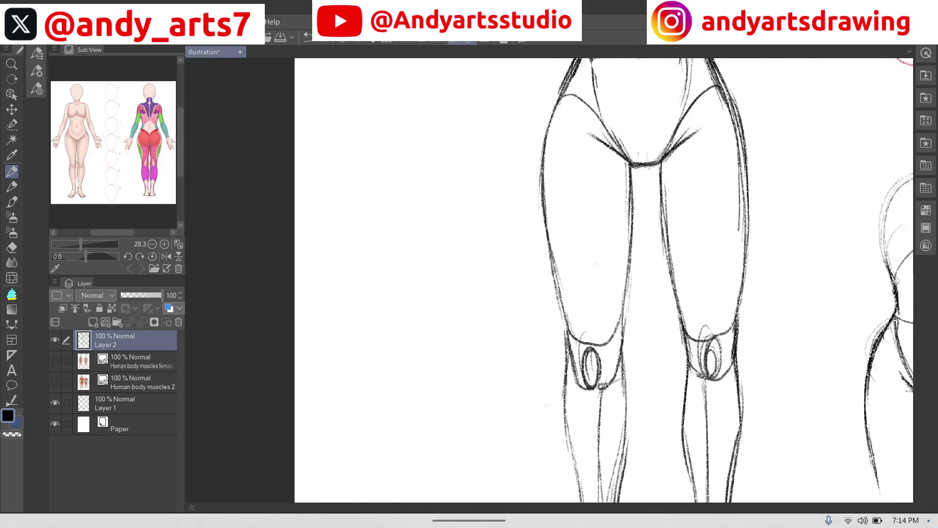
mouse_move(411, 198)
mouse_down()
mouse_move(450, 230)
mouse_move(425, 295)
mouse_up()
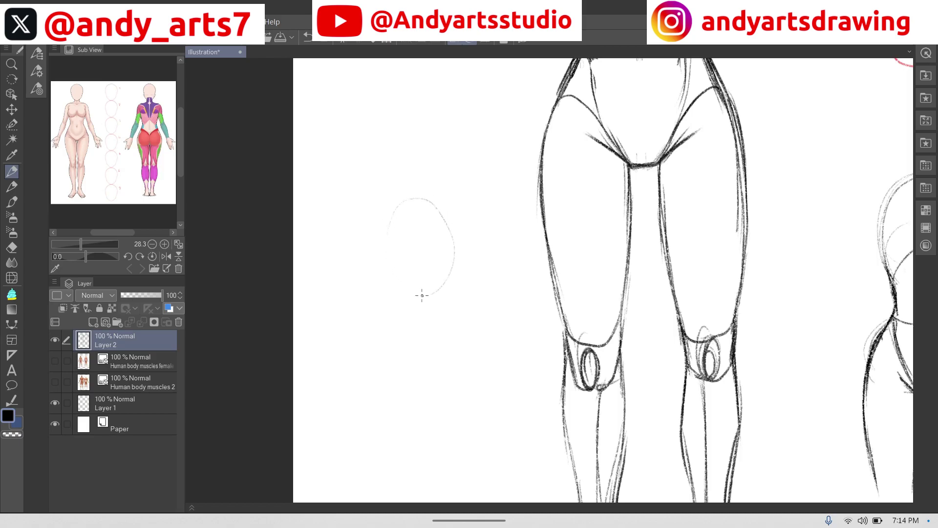
mouse_move(413, 199)
mouse_down()
mouse_move(427, 297)
mouse_move(424, 203)
mouse_move(394, 280)
mouse_move(388, 231)
mouse_up()
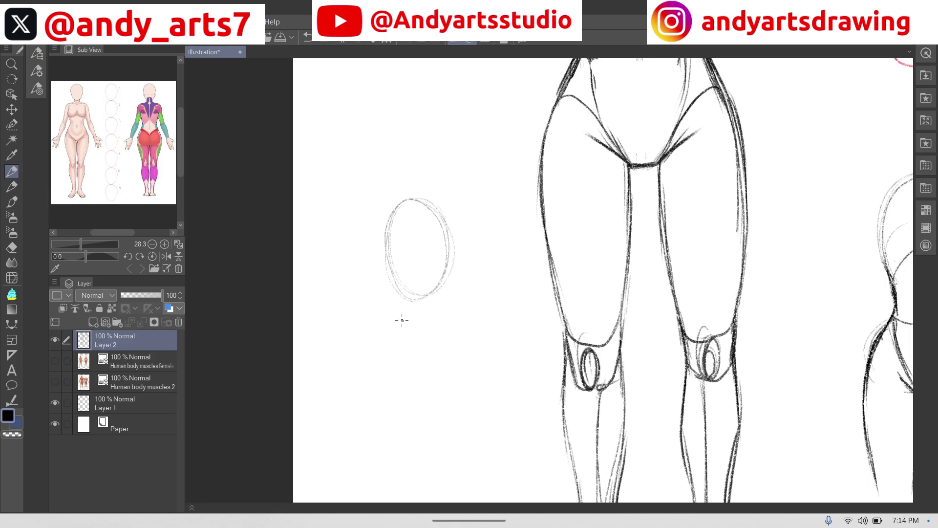
Step: Draw an inverted triangle below the new oval, with a small hip joint circle on each side
drag(384, 313, 467, 311)
drag(381, 313, 424, 364)
mouse_move(462, 309)
mouse_down()
mouse_move(425, 364)
mouse_move(384, 345)
mouse_up()
mouse_move(441, 343)
mouse_down()
mouse_move(461, 338)
mouse_move(454, 355)
mouse_move(458, 343)
mouse_up()
drag(390, 337, 398, 344)
scroll(382, 296, down, 2)
scroll(611, 280, up, 1)
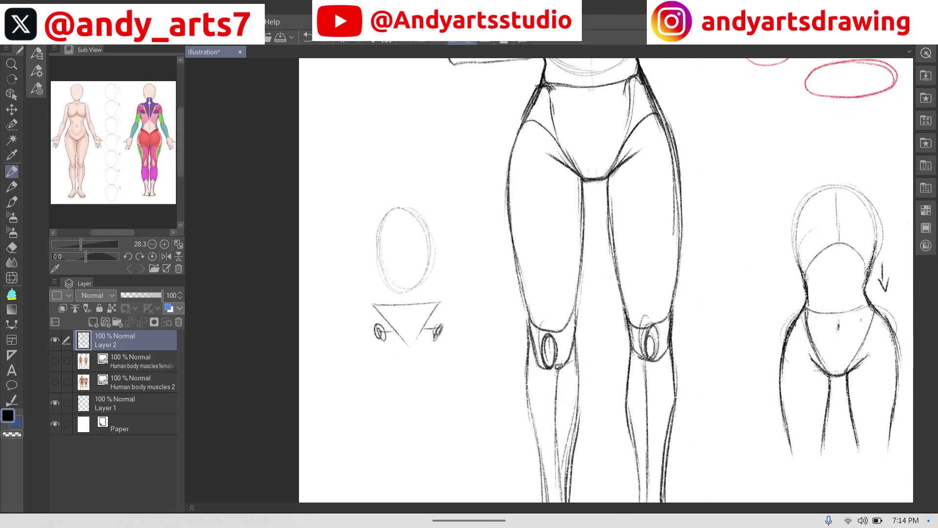
Step: Draw the waist contours joining the small study's oval to its triangular pelvis, and add flaring hips with inner thigh lines
drag(381, 265, 375, 305)
mouse_move(433, 244)
mouse_down()
mouse_move(427, 279)
mouse_move(437, 301)
mouse_up()
drag(376, 300, 365, 366)
mouse_move(412, 333)
mouse_down()
mouse_move(400, 345)
mouse_move(420, 342)
mouse_move(401, 342)
mouse_move(398, 384)
mouse_move(417, 339)
mouse_move(420, 374)
mouse_up()
drag(431, 282, 453, 353)
mouse_move(429, 263)
mouse_down()
mouse_move(450, 319)
mouse_move(445, 306)
mouse_move(453, 375)
mouse_up()
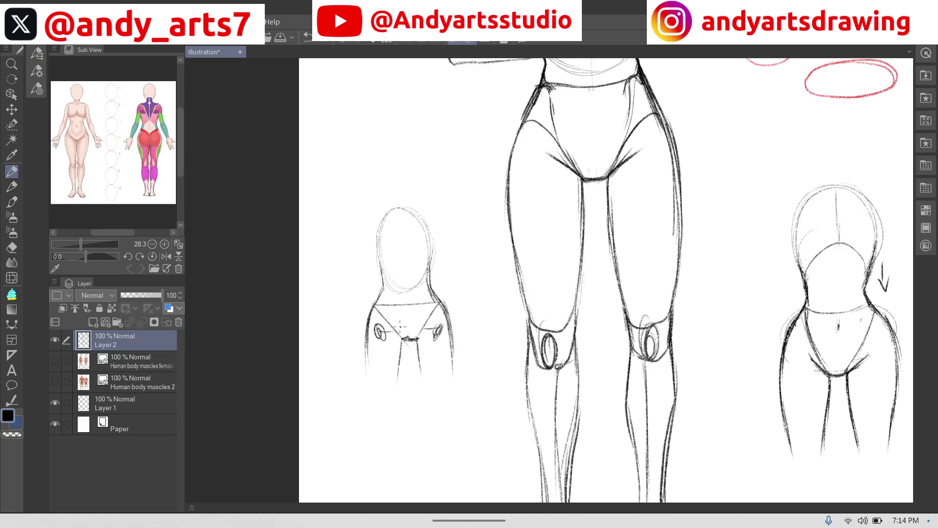
Step: Extend and close both rounded thighs of the small study, and reinforce its crotch line and left-hand pelvis edge
drag(401, 343, 394, 417)
mouse_move(366, 338)
mouse_down()
mouse_move(370, 403)
mouse_move(371, 394)
mouse_up()
drag(371, 393, 397, 391)
mouse_move(416, 348)
mouse_down()
mouse_move(425, 400)
mouse_move(451, 371)
mouse_move(447, 405)
mouse_up()
drag(400, 337, 417, 337)
drag(380, 301, 399, 341)
drag(381, 296, 403, 342)
Step: Sketch a pelvic bone study beside the figure's right-hand hip from two outward-tilted ovals with connecting curves and small hip joints
scroll(547, 293, down, 3)
scroll(546, 280, up, 1)
scroll(545, 279, up, 2)
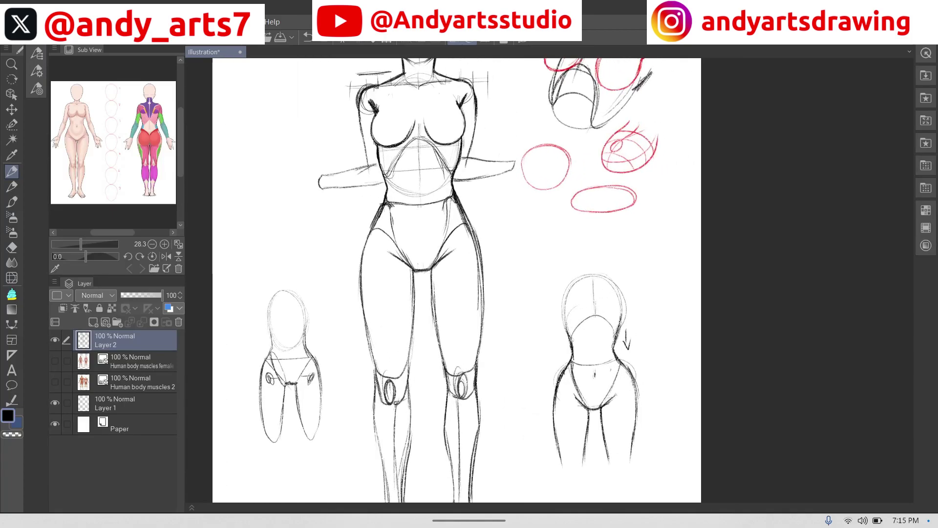
scroll(642, 200, up, 2)
mouse_move(434, 246)
mouse_down()
mouse_move(467, 300)
mouse_move(440, 230)
mouse_move(478, 229)
mouse_up()
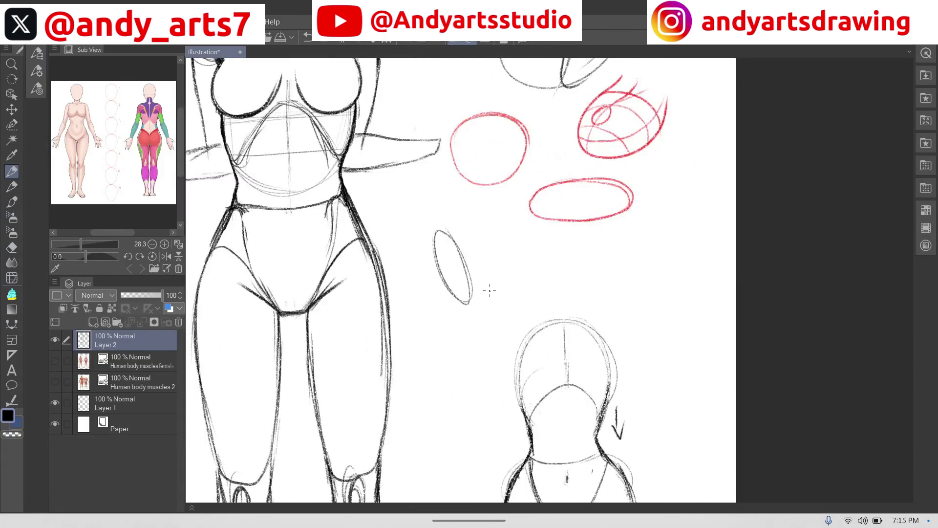
mouse_move(479, 299)
mouse_down()
mouse_move(488, 259)
mouse_move(537, 236)
mouse_move(485, 302)
mouse_move(510, 238)
mouse_move(510, 272)
mouse_up()
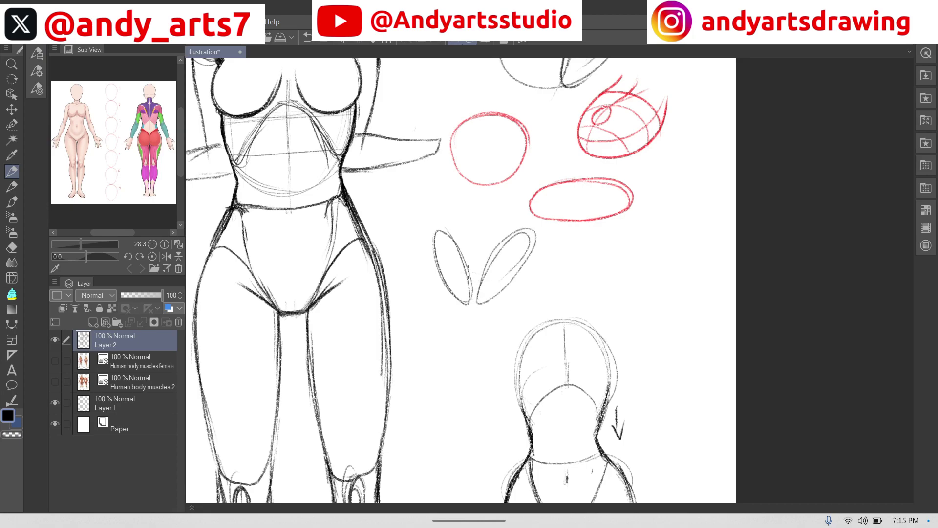
mouse_move(437, 233)
mouse_down()
mouse_move(446, 252)
mouse_move(475, 269)
mouse_move(523, 231)
mouse_move(485, 271)
mouse_move(443, 245)
mouse_move(456, 232)
mouse_move(438, 238)
mouse_move(446, 230)
mouse_move(473, 255)
mouse_move(526, 236)
mouse_move(519, 226)
mouse_move(463, 251)
mouse_move(488, 247)
mouse_move(475, 279)
mouse_move(451, 266)
mouse_move(438, 232)
mouse_move(465, 313)
mouse_up()
mouse_move(526, 233)
mouse_down()
mouse_move(526, 264)
mouse_move(483, 301)
mouse_move(462, 290)
mouse_move(466, 301)
mouse_move(488, 288)
mouse_move(478, 305)
mouse_move(478, 279)
mouse_move(527, 282)
mouse_up()
mouse_move(463, 292)
mouse_down()
mouse_move(435, 281)
mouse_move(442, 298)
mouse_up()
scroll(454, 295, down, 5)
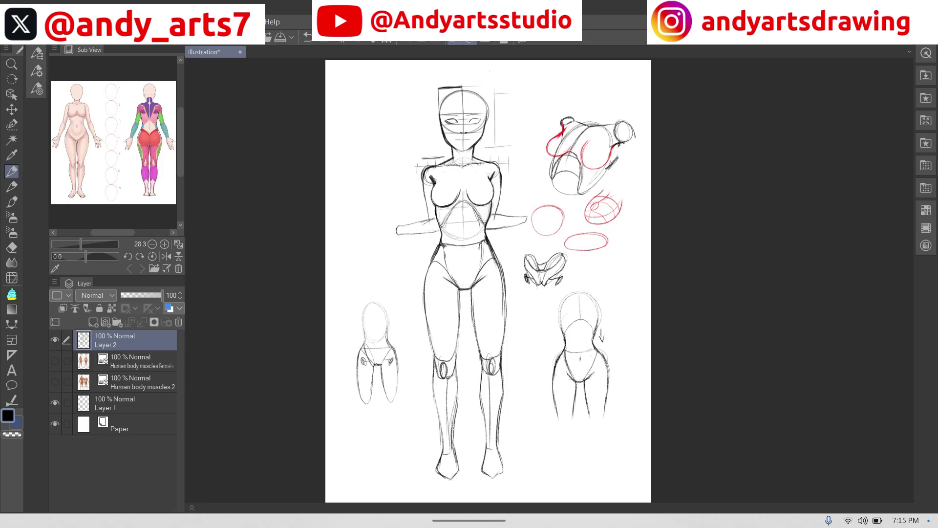
scroll(459, 146, up, 4)
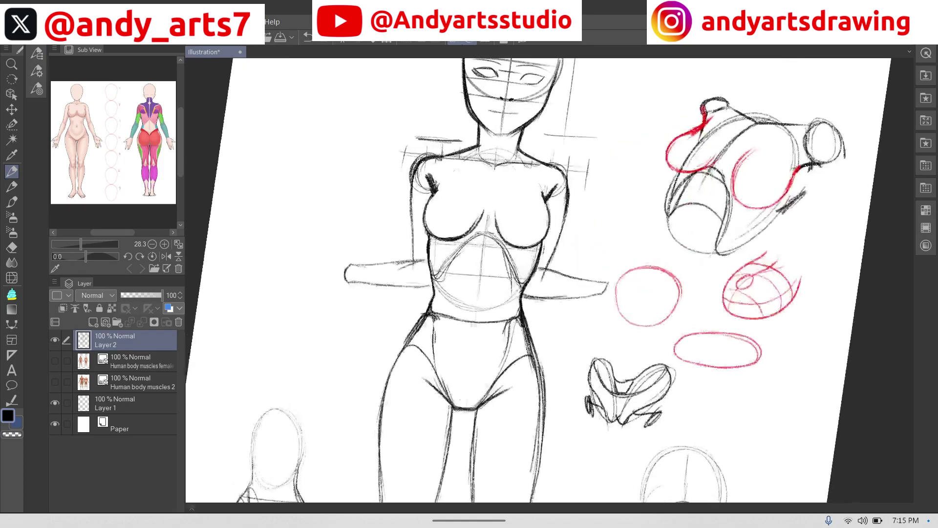
scroll(488, 210, up, 2)
scroll(488, 273, up, 1)
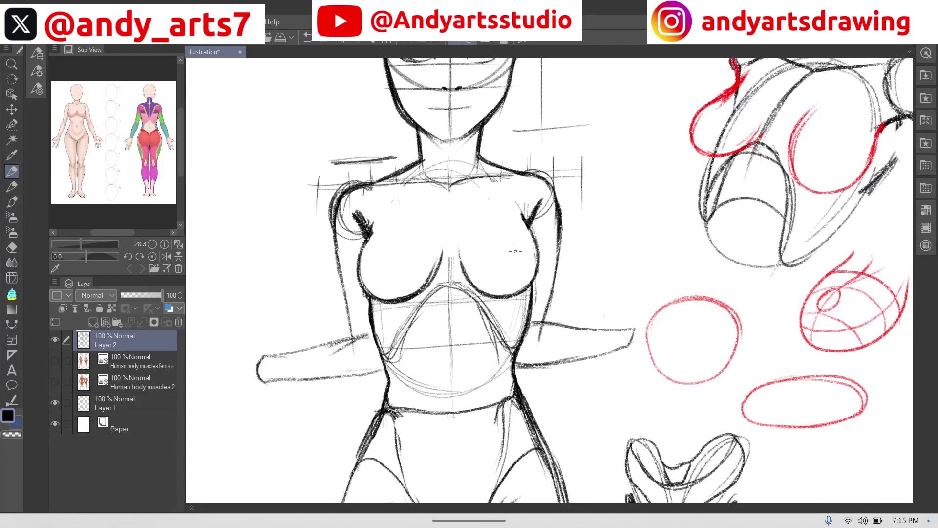
drag(516, 251, 517, 249)
mouse_move(374, 267)
mouse_down()
mouse_move(383, 259)
mouse_move(375, 255)
mouse_up()
key(ctrl+z)
key(ctrl+z)
drag(378, 272, 380, 261)
click(309, 33)
Step: Draw a rounded breast form with a small oval mark in the space beside the figure's right-hand arm
mouse_move(648, 165)
mouse_down()
mouse_move(607, 213)
mouse_move(614, 240)
mouse_move(643, 249)
mouse_move(676, 232)
mouse_move(693, 195)
mouse_up()
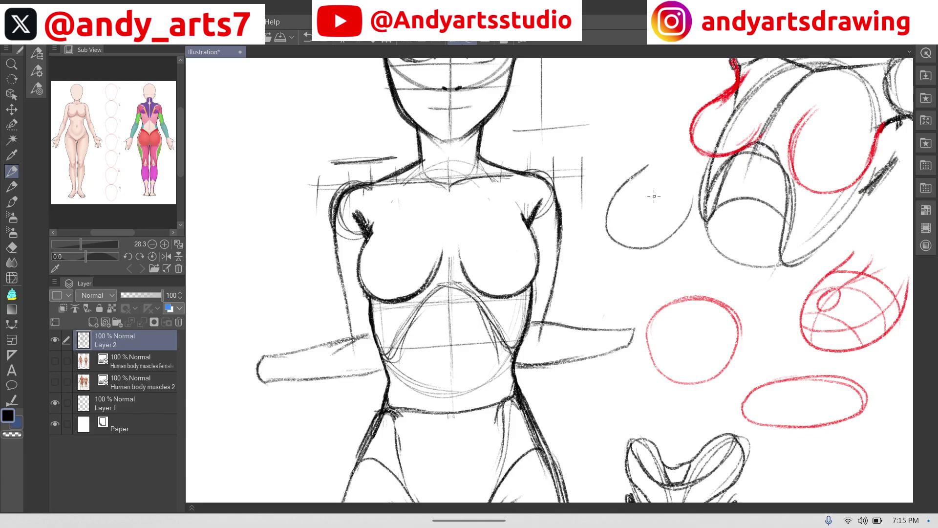
mouse_move(636, 194)
mouse_down()
mouse_move(617, 229)
mouse_move(636, 195)
mouse_up()
Step: Erase the rounded breast form drawn beside the figure's right-hand arm
key(e)
mouse_move(642, 171)
mouse_down()
mouse_move(627, 262)
mouse_move(633, 230)
mouse_move(633, 259)
mouse_move(619, 180)
mouse_up()
mouse_move(642, 261)
mouse_down()
mouse_move(682, 230)
mouse_move(682, 216)
mouse_up()
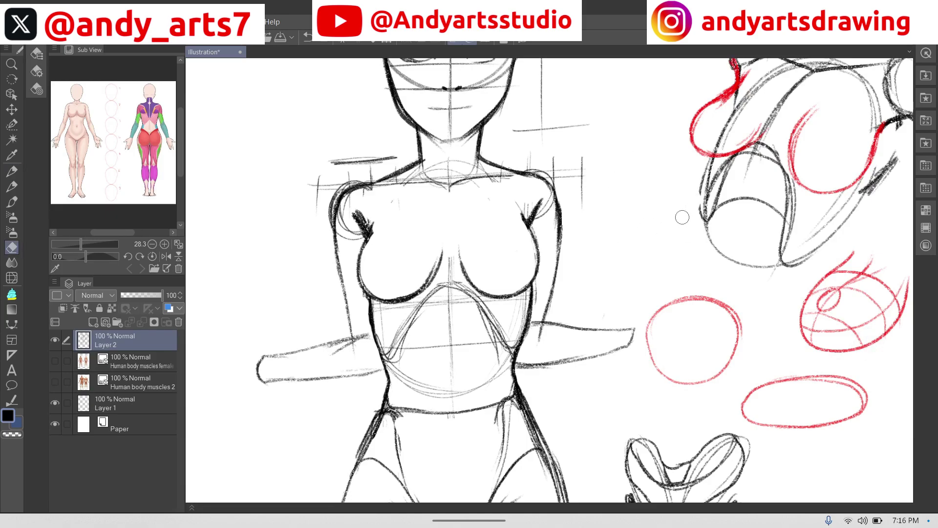
scroll(606, 295, down, 5)
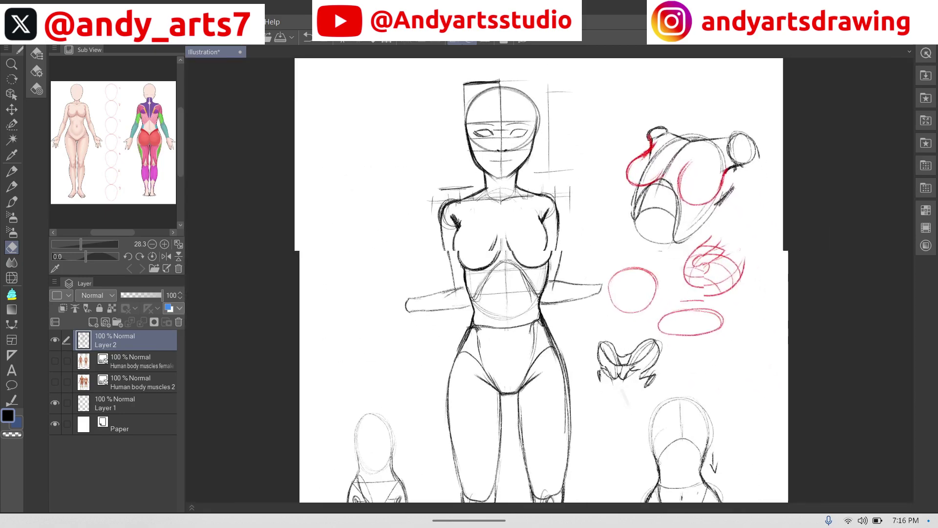
scroll(574, 400, down, 2)
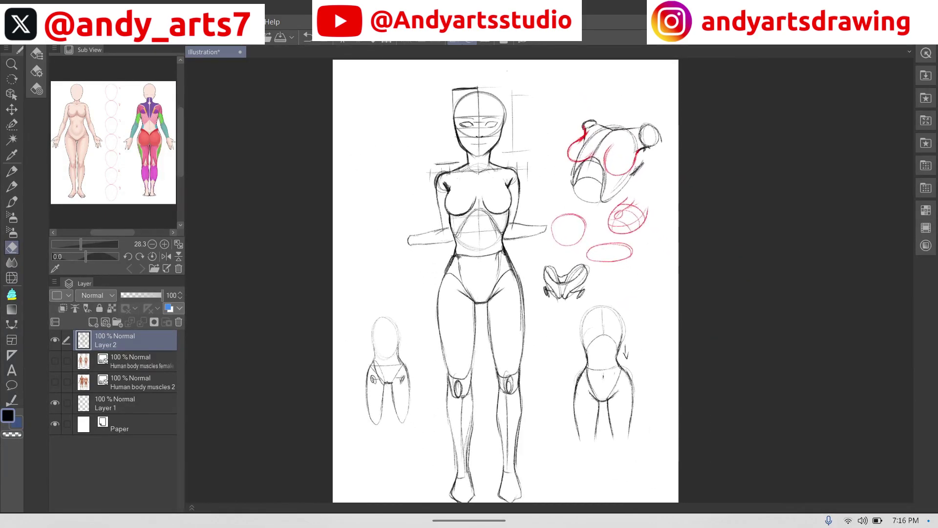
drag(505, 281, 466, 285)
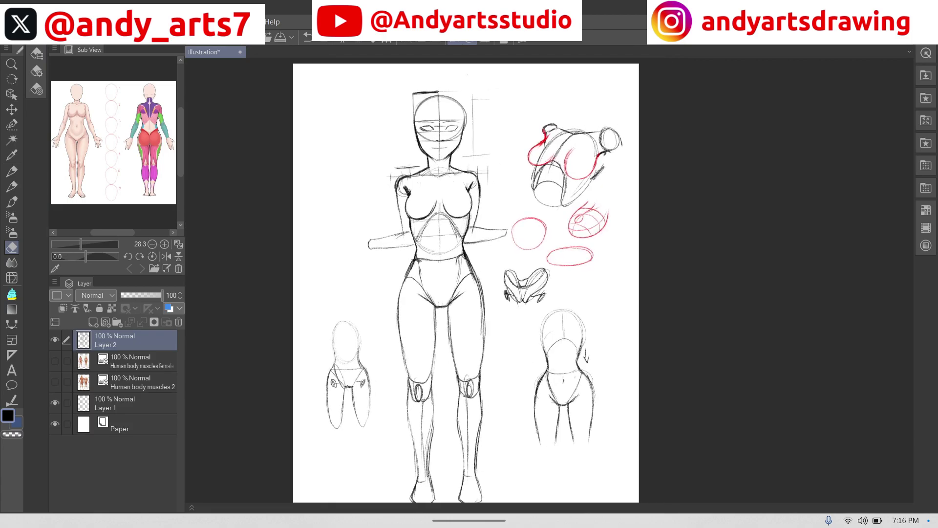
Step: Undo the erasing of the rounded breast form beside the right-hand arm
click(10, 22)
mouse_move(31, 22)
click(54, 36)
click(10, 22)
click(54, 37)
Step: Create a new blank illustration in a separate document
click(11, 22)
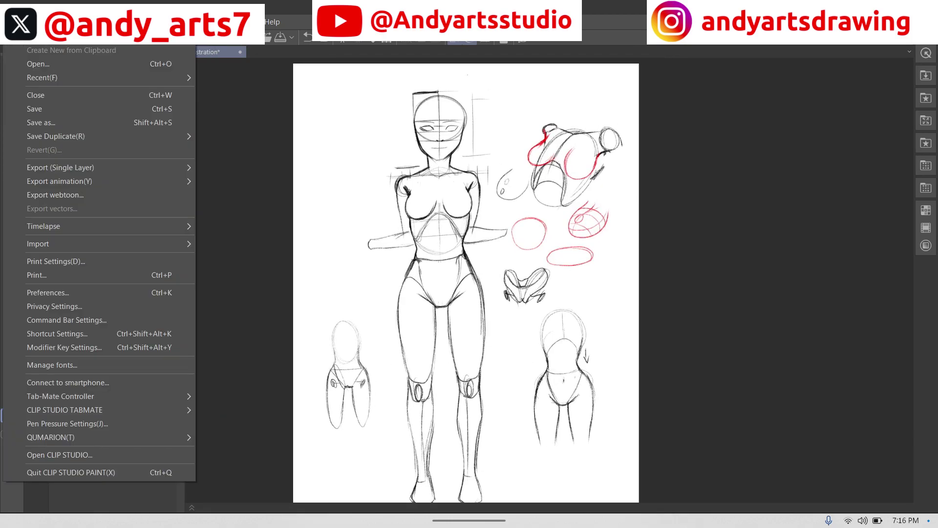
click(34, 36)
click(777, 84)
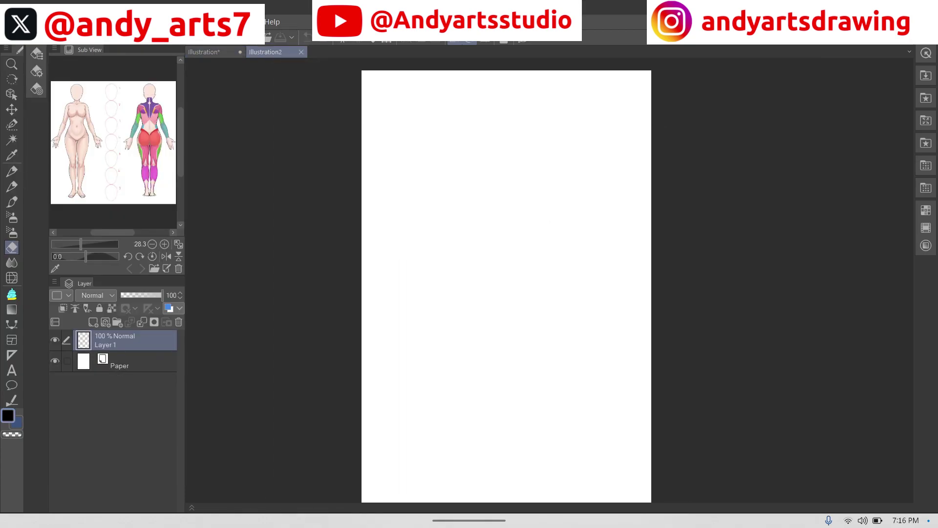
Step: Show the collapsed sub tool and brush settings, and switch from the eraser to the Manga Pencil
click(30, 43)
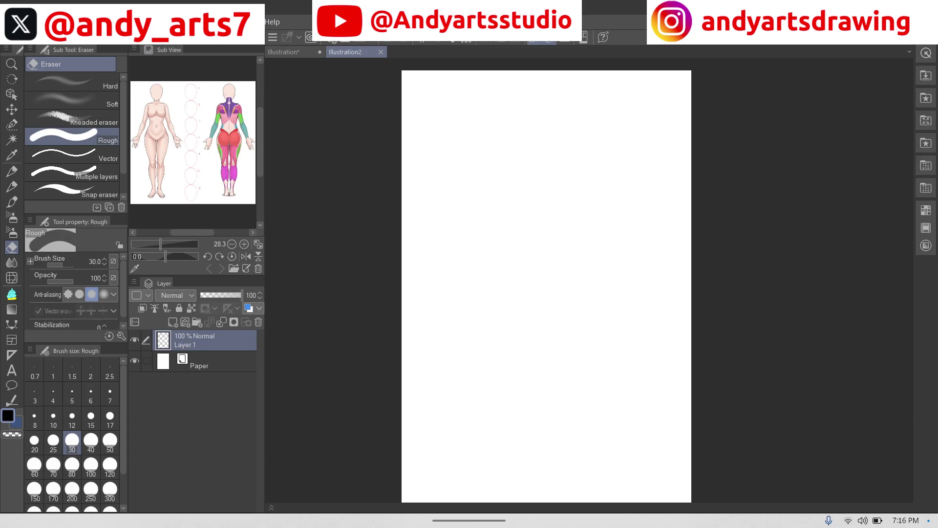
key(p)
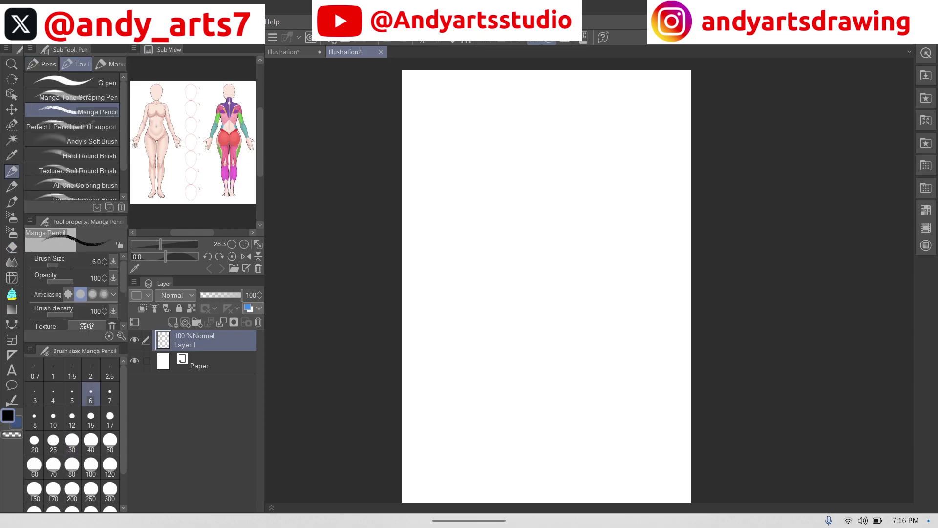
drag(748, 523, 748, 426)
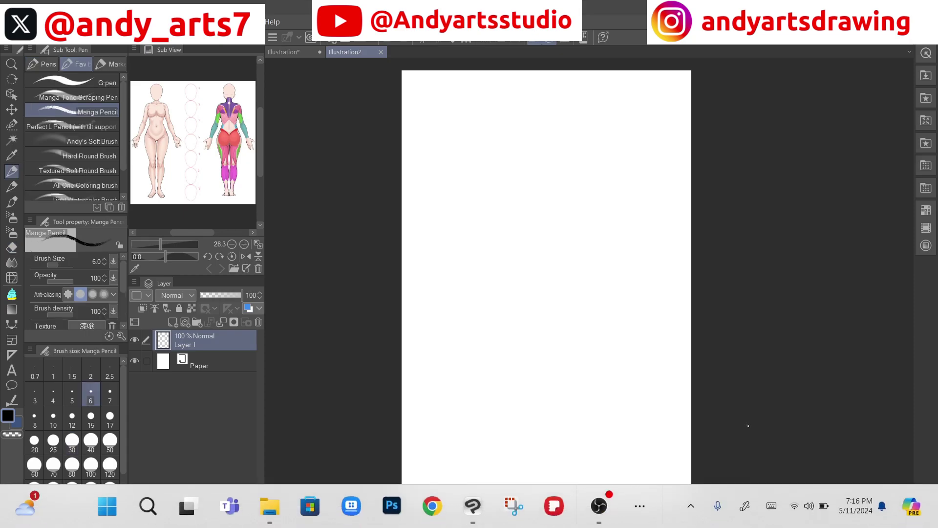
click(780, 325)
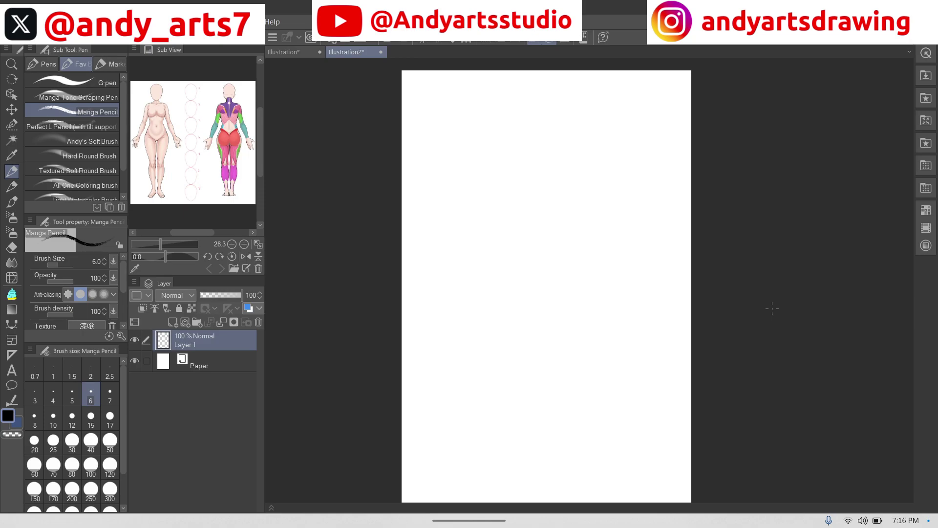
Step: Set the pencil size to 8 and sketch a three-quarter view head with a round cranium, side-plane oval, facial guidelines and jaw
scroll(626, 284, up, 3)
drag(528, 156, 542, 174)
key(ctrl+z)
click(34, 418)
drag(475, 173, 471, 183)
drag(468, 205, 562, 201)
mouse_move(514, 155)
mouse_down()
mouse_move(492, 243)
mouse_move(493, 281)
mouse_up()
drag(468, 226, 531, 224)
drag(555, 171, 532, 249)
drag(544, 222, 540, 254)
drag(466, 206, 493, 284)
mouse_move(545, 235)
mouse_down()
mouse_move(534, 261)
mouse_move(494, 282)
mouse_up()
Step: Darken the three-quarter head's face and jaw contour, and add the ear and a short neck
scroll(511, 203, up, 3)
drag(443, 246, 481, 328)
drag(467, 311, 488, 330)
drag(569, 246, 568, 264)
drag(507, 322, 513, 348)
mouse_move(570, 266)
mouse_down()
mouse_move(569, 322)
mouse_move(488, 329)
mouse_up()
drag(463, 225, 496, 224)
scroll(552, 195, down, 3)
scroll(552, 195, up, 2)
drag(495, 287, 537, 320)
mouse_move(556, 264)
mouse_down()
mouse_move(556, 299)
mouse_move(503, 324)
mouse_up()
scroll(586, 171, down, 3)
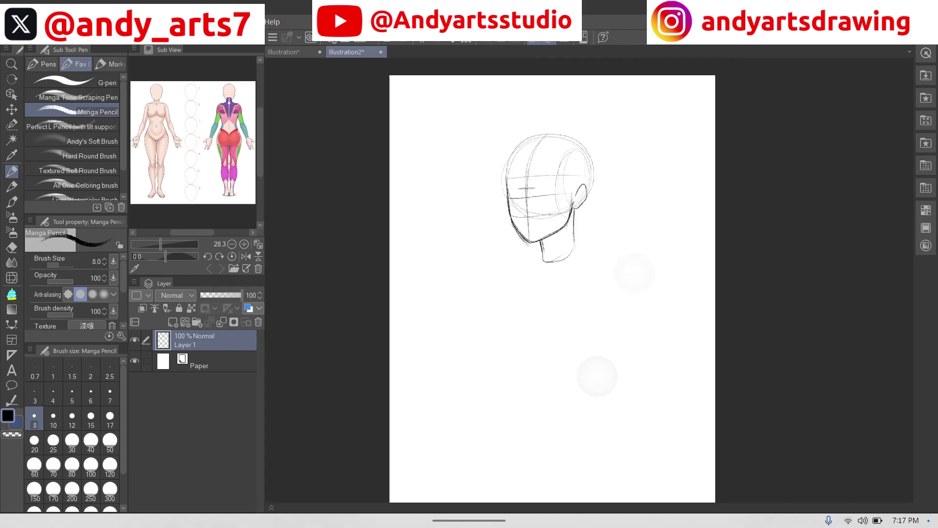
Step: Sketch the tilted rib cage below the neck with a curved centre line, a rounded lower oval and the rib arch
scroll(551, 245, up, 2)
drag(532, 215, 541, 313)
mouse_move(489, 242)
mouse_down()
mouse_move(463, 288)
mouse_move(432, 313)
mouse_up()
drag(430, 330, 469, 371)
drag(548, 277, 446, 371)
drag(433, 321, 490, 357)
mouse_move(452, 302)
mouse_down()
mouse_move(474, 358)
mouse_move(510, 348)
mouse_up()
drag(429, 337, 460, 302)
Step: Add a circle for each shoulder and draw the sloping shoulder lines out from the neck
drag(461, 236, 559, 239)
drag(457, 236, 444, 267)
drag(529, 216, 555, 238)
drag(487, 227, 459, 234)
scroll(499, 219, down, 2)
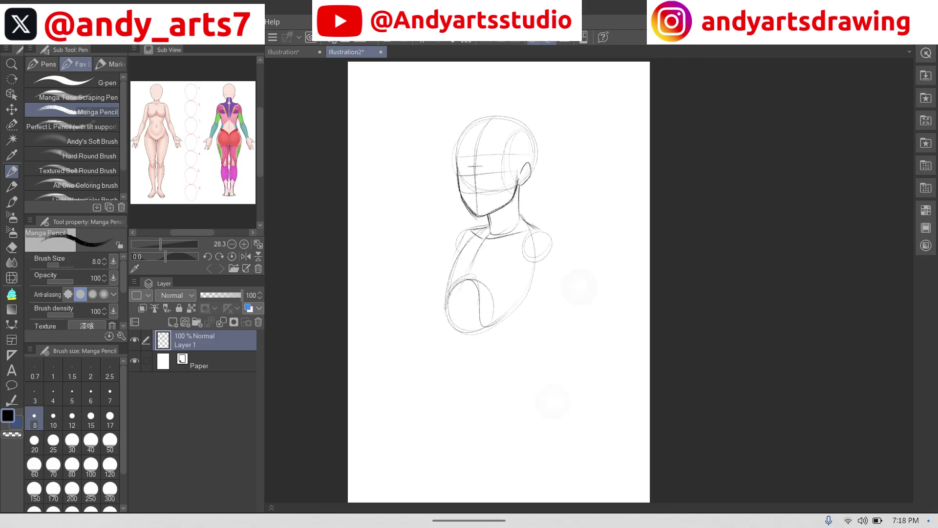
Step: Draw the waist sides and a curved waistline below the ribs, and reinforce the contour from the right-hand shoulder to the waist
drag(454, 266, 451, 330)
drag(522, 290, 516, 318)
drag(454, 316, 456, 340)
drag(562, 216, 535, 273)
mouse_move(554, 244)
mouse_down()
mouse_move(497, 305)
mouse_move(510, 327)
mouse_up()
drag(451, 324, 515, 313)
scroll(482, 336, up, 1)
scroll(566, 342, down, 2)
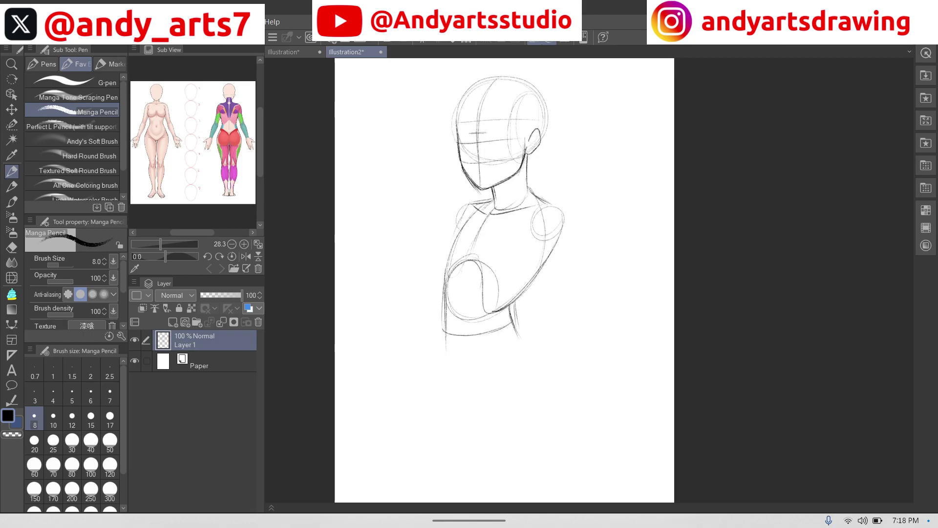
Step: Scale down the whole bust sketch and move it toward the top of the page
key(ctrl+t)
scroll(564, 218, down, 2)
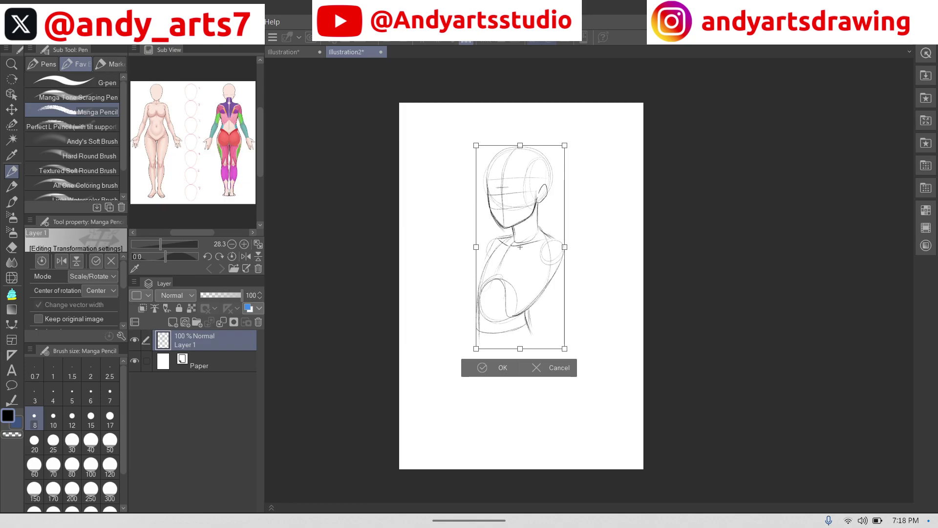
drag(476, 349, 497, 298)
drag(553, 250, 542, 224)
click(502, 292)
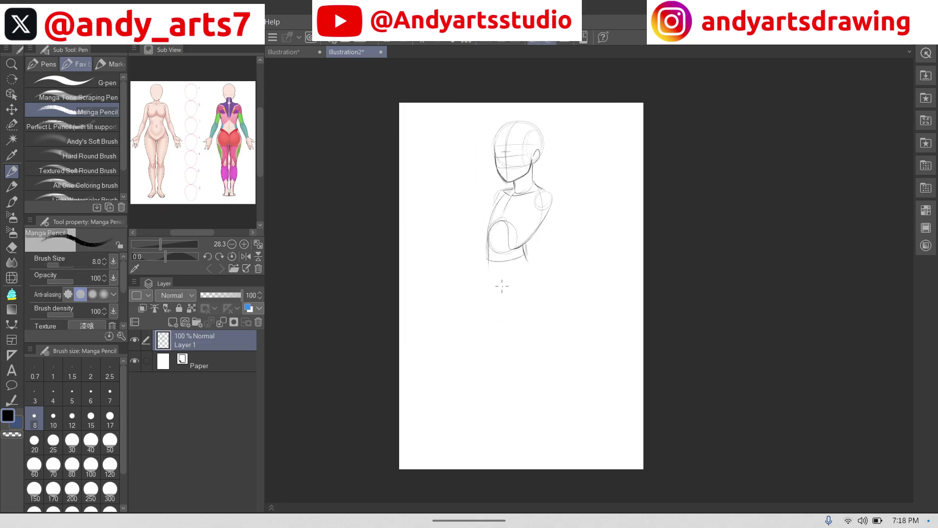
Step: Select the head with the Lasso, shrink it slightly, lower it onto the neck and clear the selection
scroll(540, 205, up, 3)
drag(611, 220, 607, 252)
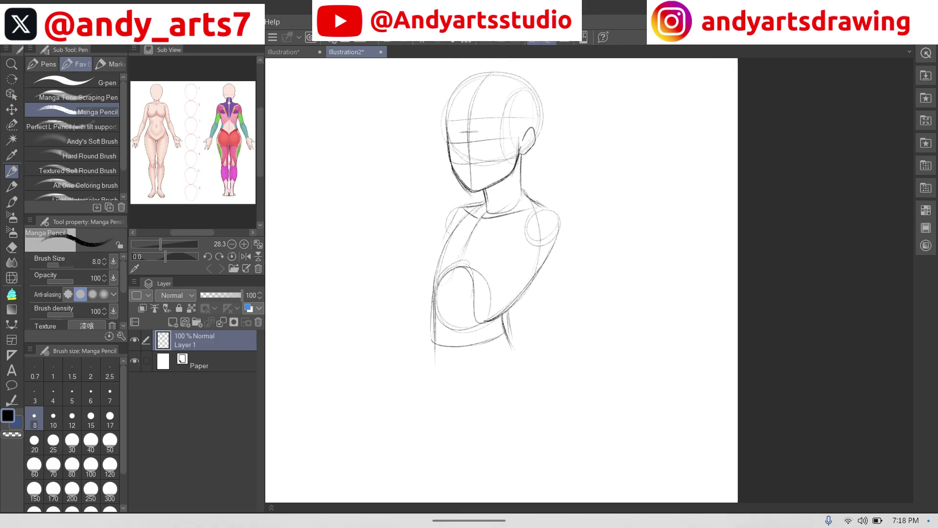
key(m)
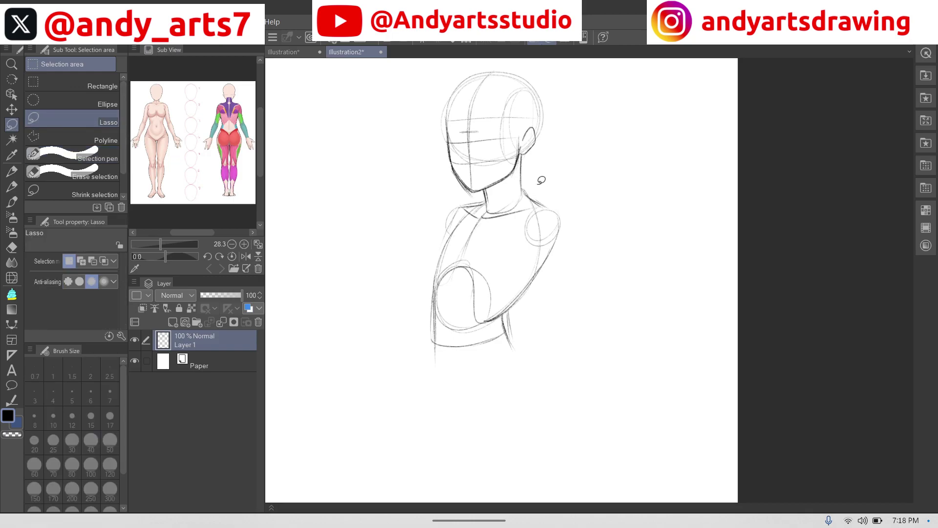
drag(554, 77, 517, 192)
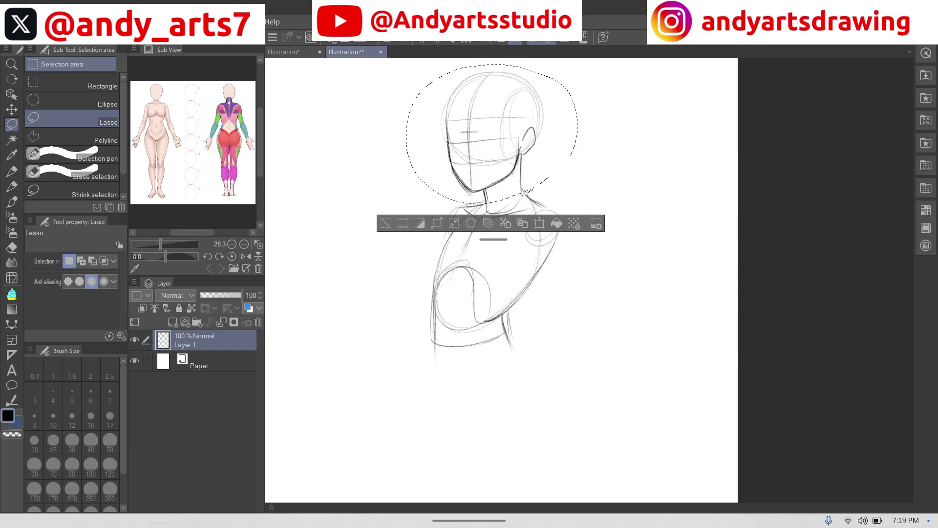
key(ctrl+t)
drag(406, 205, 421, 198)
drag(498, 135, 496, 144)
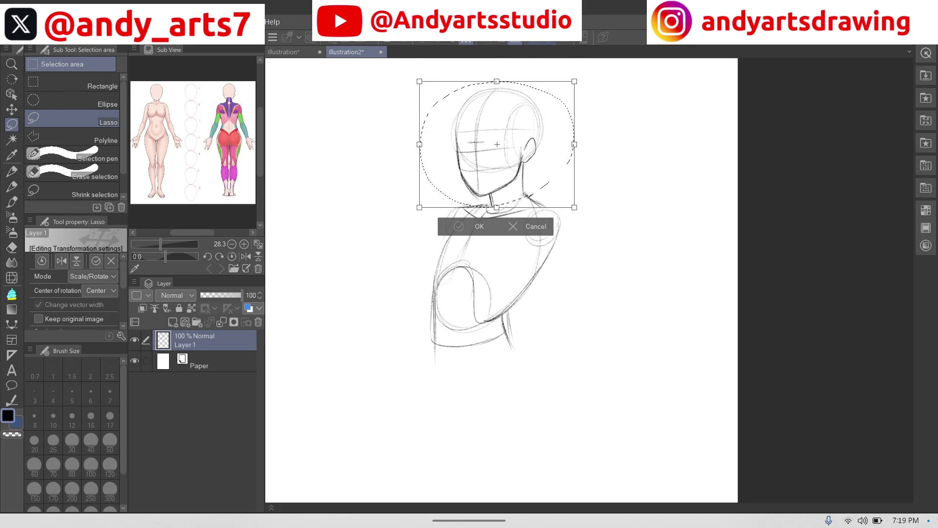
click(478, 226)
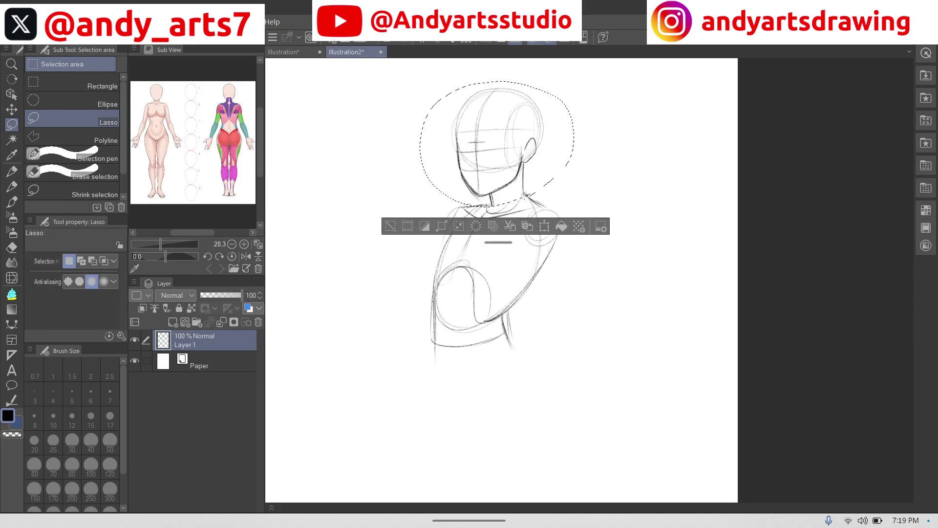
click(476, 226)
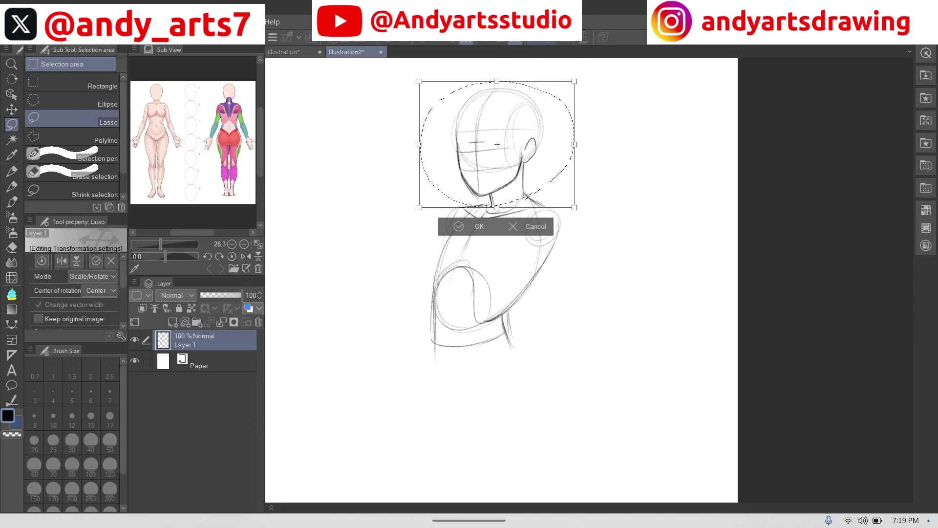
click(482, 222)
key(ctrl+d)
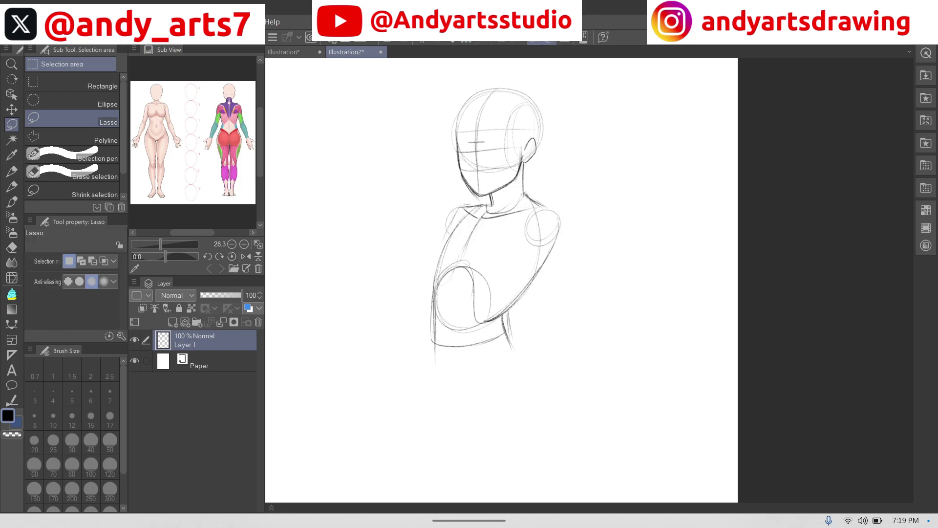
Step: Sketch the pelvis below the waistline with the Manga Pencil, adding a hip oval and inward-sloping edges
scroll(599, 298, up, 1)
key(p)
drag(508, 307, 513, 329)
drag(430, 333, 430, 352)
mouse_move(510, 329)
mouse_down()
mouse_move(489, 365)
mouse_move(489, 347)
mouse_up()
mouse_move(431, 337)
mouse_down()
mouse_move(452, 385)
mouse_move(458, 332)
mouse_up()
drag(485, 339, 481, 362)
drag(514, 326, 498, 398)
drag(474, 356, 489, 400)
Step: Darken the left-hand hip and the V-shaped pelvis edges down to the crotch, and add the abdomen's centre line
scroll(508, 287, up, 2)
drag(384, 297, 387, 337)
drag(427, 203, 422, 253)
mouse_move(422, 233)
mouse_down()
mouse_move(411, 302)
mouse_move(417, 366)
mouse_up()
drag(387, 319, 433, 398)
drag(391, 329, 436, 395)
mouse_move(492, 284)
mouse_down()
mouse_move(511, 311)
mouse_move(533, 388)
mouse_move(463, 386)
mouse_up()
drag(432, 386, 449, 400)
drag(386, 297, 382, 393)
Step: Sketch the right-hand hip curve and the inner thigh line running down from the crotch
scroll(486, 244, down, 2)
drag(521, 263, 501, 306)
drag(509, 274, 497, 353)
drag(499, 298, 507, 396)
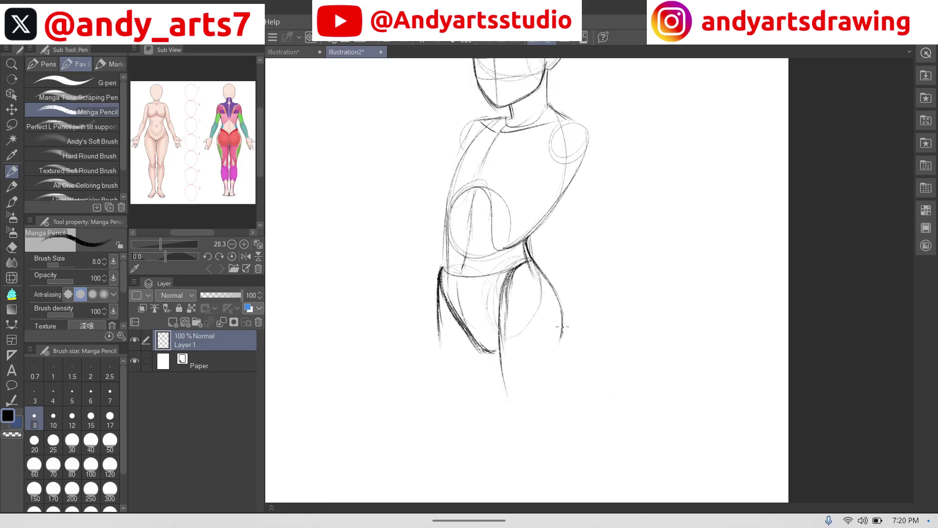
drag(562, 318, 560, 354)
Step: Erase the rough strokes on the left-hand side of the pelvis and redraw its diagonal edge down to the crotch
scroll(510, 229, down, 2)
key(e)
drag(455, 288, 489, 327)
key(p)
mouse_move(447, 258)
mouse_down()
mouse_move(462, 316)
mouse_move(486, 335)
mouse_up()
drag(461, 308, 488, 333)
drag(454, 292, 493, 336)
Step: Sketch the outer and inner contours of both thighs, tapering them down to the knees
drag(509, 253, 494, 393)
mouse_move(553, 323)
mouse_down()
mouse_move(549, 379)
mouse_move(519, 423)
mouse_up()
drag(501, 347, 536, 424)
mouse_move(455, 200)
mouse_down()
mouse_move(442, 293)
mouse_move(477, 384)
mouse_up()
drag(463, 350, 515, 416)
Step: Mark the knees with curved lines and sketch the calves and shins of both lower legs
scroll(517, 333, up, 2)
drag(411, 311, 443, 333)
drag(395, 294, 441, 328)
scroll(513, 293, down, 5)
drag(512, 313, 527, 342)
drag(535, 281, 533, 402)
drag(537, 315, 538, 404)
mouse_move(498, 318)
mouse_down()
mouse_move(517, 338)
mouse_move(510, 354)
mouse_up()
mouse_move(522, 341)
mouse_down()
mouse_move(533, 402)
mouse_move(516, 426)
mouse_move(535, 430)
mouse_up()
Step: Complete the lower legs by sketching the ankles and both feet pointing toward the left-hand side
drag(540, 385, 545, 418)
drag(532, 424, 549, 413)
mouse_move(505, 338)
mouse_down()
mouse_move(518, 393)
mouse_move(491, 423)
mouse_up()
drag(528, 394, 529, 408)
drag(526, 408, 514, 419)
Step: Sketch both arms bent at the elbows, with the forearms returning to the hips
scroll(528, 235, up, 1)
mouse_move(550, 195)
mouse_down()
mouse_move(558, 231)
mouse_move(575, 251)
mouse_up()
drag(582, 247, 540, 277)
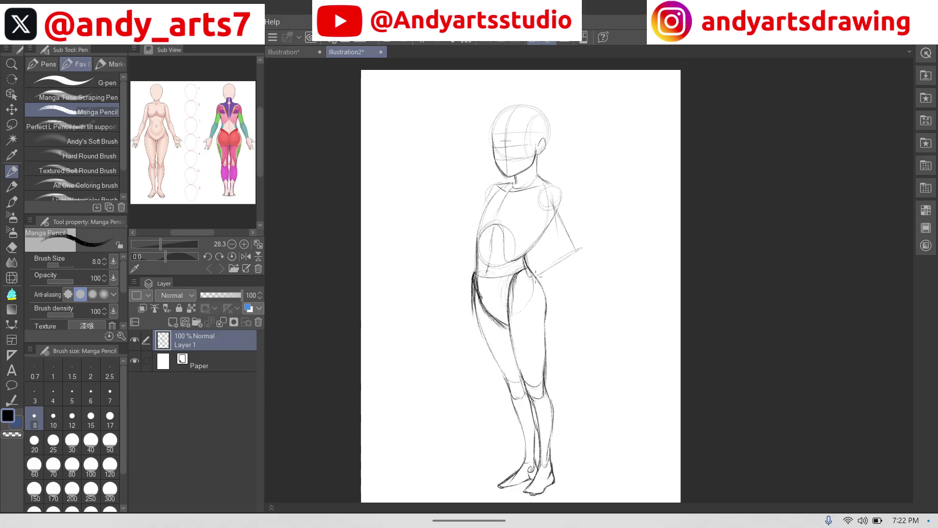
scroll(557, 244, up, 4)
drag(486, 293, 509, 315)
mouse_move(476, 296)
mouse_down()
mouse_move(503, 326)
mouse_move(577, 281)
mouse_up()
drag(502, 327, 582, 275)
scroll(578, 220, down, 1)
drag(487, 173, 426, 244)
drag(423, 238, 438, 301)
Step: Darken the upper-arm and forearm outlines of both arms, reinforcing the shoulders and elbows
scroll(623, 255, right, 1)
mouse_move(552, 158)
mouse_down()
mouse_move(534, 190)
mouse_move(576, 254)
mouse_up()
drag(547, 157, 605, 267)
mouse_move(538, 192)
mouse_down()
mouse_move(567, 248)
mouse_move(605, 274)
mouse_move(530, 309)
mouse_up()
mouse_move(457, 158)
mouse_down()
mouse_move(393, 229)
mouse_move(418, 329)
mouse_move(439, 191)
mouse_move(425, 200)
mouse_up()
mouse_move(434, 188)
mouse_down()
mouse_move(441, 227)
mouse_move(450, 221)
mouse_up()
drag(421, 207, 449, 223)
Step: Sketch the breast contours on the chest and refine the left-hand elbow and forearm
drag(541, 189, 517, 213)
mouse_move(480, 196)
mouse_down()
mouse_move(512, 225)
mouse_move(472, 201)
mouse_up()
drag(427, 229, 424, 291)
mouse_move(457, 159)
mouse_down()
mouse_move(393, 230)
mouse_move(407, 239)
mouse_up()
mouse_move(391, 238)
mouse_down()
mouse_move(406, 303)
mouse_move(418, 293)
mouse_up()
key(ctrl+z)
drag(426, 230, 413, 237)
Step: Darken the torso's right-hand side line and the rib cage arch above the abdomen
mouse_move(546, 204)
mouse_down()
mouse_move(572, 252)
mouse_move(472, 324)
mouse_up()
scroll(518, 244, up, 3)
scroll(518, 244, down, 3)
mouse_move(417, 259)
mouse_down()
mouse_move(406, 268)
mouse_move(451, 292)
mouse_up()
drag(443, 274, 463, 299)
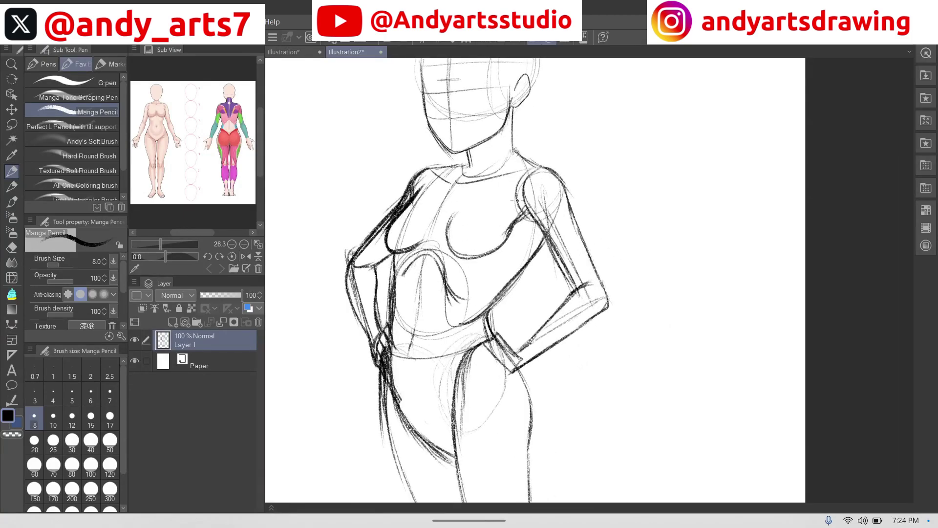
scroll(536, 280, down, 3)
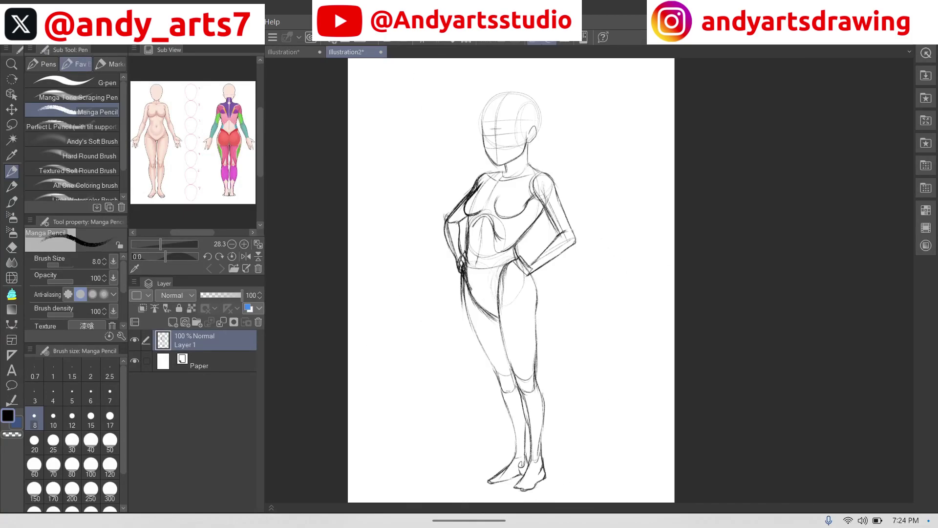
scroll(603, 275, right, 1)
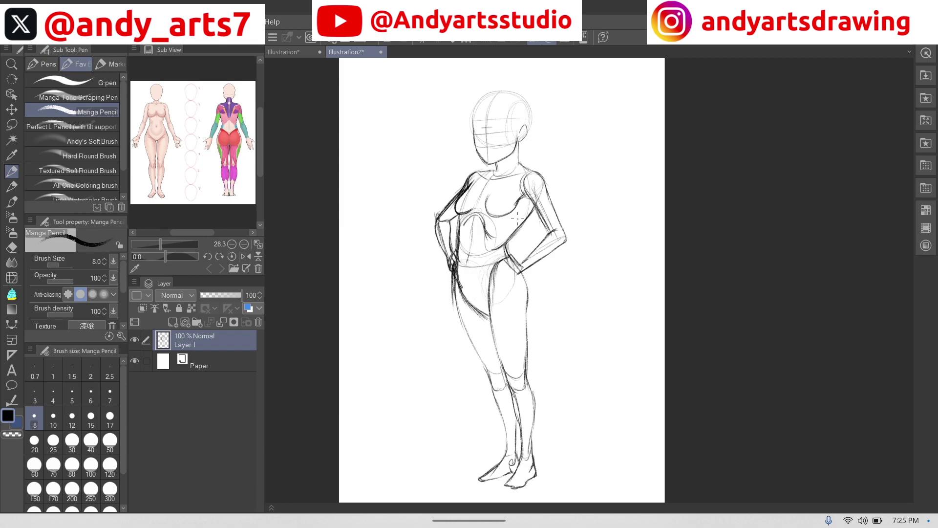
Step: Add a new layer named "line" above the sketch and lower Layer 1's opacity to 24%
scroll(521, 245, up, 5)
scroll(521, 244, down, 4)
click(173, 322)
double_click(185, 345)
text(line)
click(200, 362)
drag(241, 295, 210, 295)
Step: Ink the head, neck and shoulder contours on the line layer with the G-pen
click(72, 82)
click(200, 340)
scroll(420, 313, up, 2)
mouse_move(435, 113)
mouse_down()
mouse_move(504, 310)
mouse_move(632, 207)
mouse_up()
drag(646, 169, 679, 165)
mouse_move(362, 201)
mouse_down()
mouse_move(496, 94)
mouse_move(599, 232)
mouse_up()
Step: Ink the breasts and the chest details over the faded sketch
drag(455, 265, 573, 241)
drag(418, 236, 443, 261)
drag(564, 201, 619, 232)
drag(454, 265, 561, 186)
drag(474, 205, 475, 227)
drag(479, 218, 507, 296)
Step: Ink the left-hand arm from shoulder to wrist and add the rib cage arch
mouse_move(516, 64)
mouse_down()
mouse_move(341, 224)
mouse_move(380, 388)
mouse_up()
mouse_move(350, 254)
mouse_down()
mouse_move(410, 231)
mouse_move(413, 361)
mouse_up()
scroll(521, 244, down, 3)
scroll(521, 245, up, 3)
drag(379, 284, 418, 340)
drag(401, 215, 549, 215)
Step: Ink the right-hand arm and forearm, continuing the line around the outside of the hand on the hip
drag(558, 142, 676, 349)
drag(682, 193, 530, 336)
mouse_move(703, 174)
mouse_down()
mouse_move(721, 225)
mouse_move(494, 374)
mouse_up()
drag(531, 335, 498, 307)
drag(510, 381, 459, 341)
Step: Draw the right-hand hand's knuckles and fingers gripping the waist, and clean up stray lines with the Snap eraser
drag(498, 306, 484, 295)
drag(443, 317, 463, 326)
mouse_move(476, 293)
mouse_down()
mouse_move(426, 303)
mouse_move(459, 341)
mouse_up()
mouse_move(429, 303)
mouse_down()
mouse_move(460, 324)
mouse_move(468, 319)
mouse_up()
drag(438, 289, 479, 310)
drag(449, 288, 481, 310)
drag(532, 334, 515, 339)
drag(498, 307, 528, 335)
drag(428, 303, 462, 335)
mouse_move(452, 329)
mouse_down()
mouse_move(502, 377)
mouse_move(551, 390)
mouse_up()
scroll(488, 313, up, 3)
key(e)
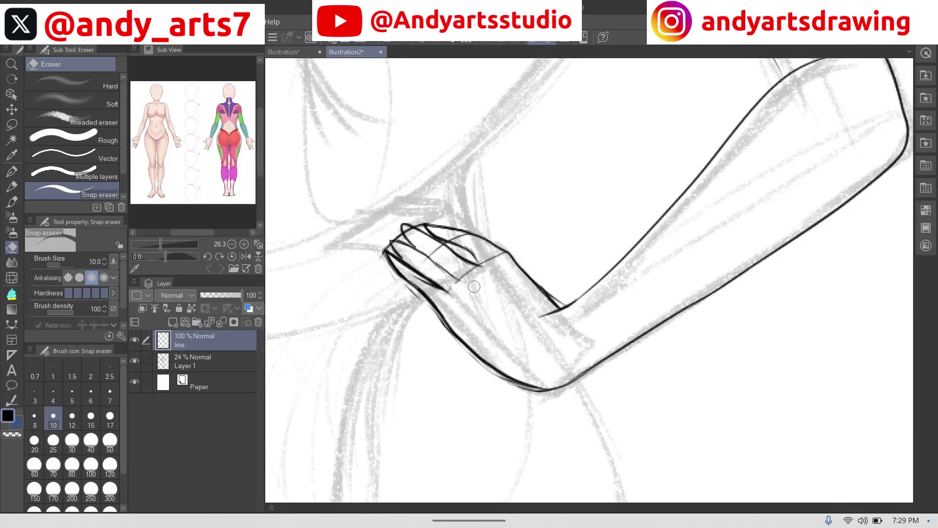
scroll(488, 313, down, 4)
Step: Ink the torso's right-hand side and waist, and draw the fingers of the hand on the left-hand hip
key(p)
drag(583, 205, 491, 300)
drag(507, 290, 516, 317)
scroll(389, 401, up, 3)
mouse_move(368, 268)
mouse_down()
mouse_move(398, 232)
mouse_move(414, 258)
mouse_up()
mouse_move(393, 242)
mouse_down()
mouse_move(412, 262)
mouse_move(410, 279)
mouse_up()
mouse_move(410, 280)
mouse_down()
mouse_move(378, 249)
mouse_move(399, 285)
mouse_move(392, 295)
mouse_up()
drag(369, 266, 380, 294)
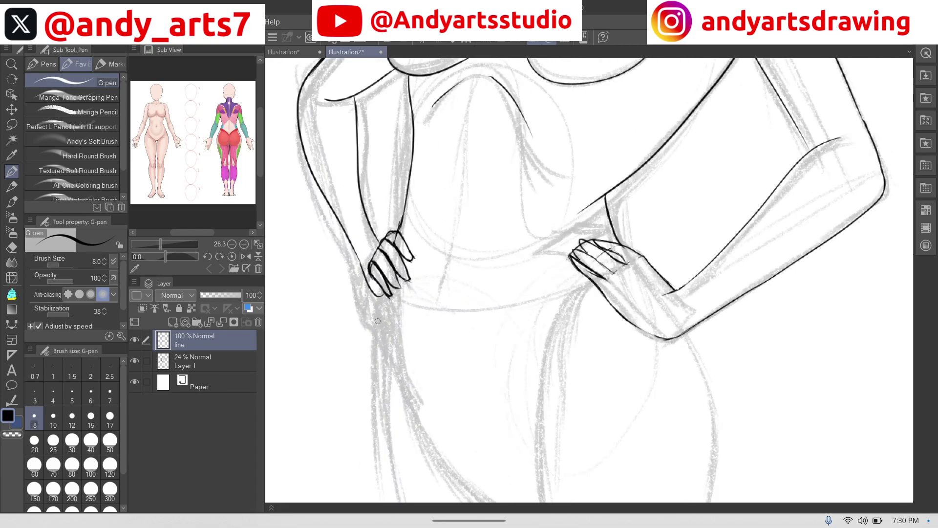
Step: Ink the waist, the hip contours and the diagonal pelvis line down to the crotch
scroll(474, 273, down, 3)
drag(409, 212, 405, 256)
drag(547, 202, 538, 247)
drag(415, 218, 421, 248)
drag(432, 305, 519, 374)
Step: Ink the outer and inner thigh contours of both legs down to the knees
scroll(469, 293, down, 2)
drag(377, 260, 395, 294)
drag(402, 301, 449, 333)
drag(444, 166, 486, 388)
drag(513, 144, 530, 224)
drag(502, 382, 492, 401)
Step: Ink the calf and shin contours from the knees down to the ankles and start the foot outline
scroll(578, 362, up, 2)
drag(476, 144, 475, 322)
drag(484, 190, 500, 472)
drag(528, 100, 558, 313)
mouse_move(557, 322)
mouse_down()
mouse_move(507, 384)
mouse_move(516, 388)
mouse_up()
scroll(542, 313, down, 1)
scroll(528, 274, up, 2)
Step: Complete the remaining leg and foot contours of the inked figure
drag(332, 59, 442, 290)
scroll(489, 274, down, 1)
drag(455, 163, 492, 364)
scroll(508, 342, up, 1)
mouse_move(520, 299)
mouse_down()
mouse_move(419, 386)
mouse_move(552, 364)
mouse_up()
scroll(508, 313, down, 2)
scroll(455, 211, down, 2)
Step: Hide the sketch on Layer 1 and switch to the first Illustration document with the body studies
click(135, 361)
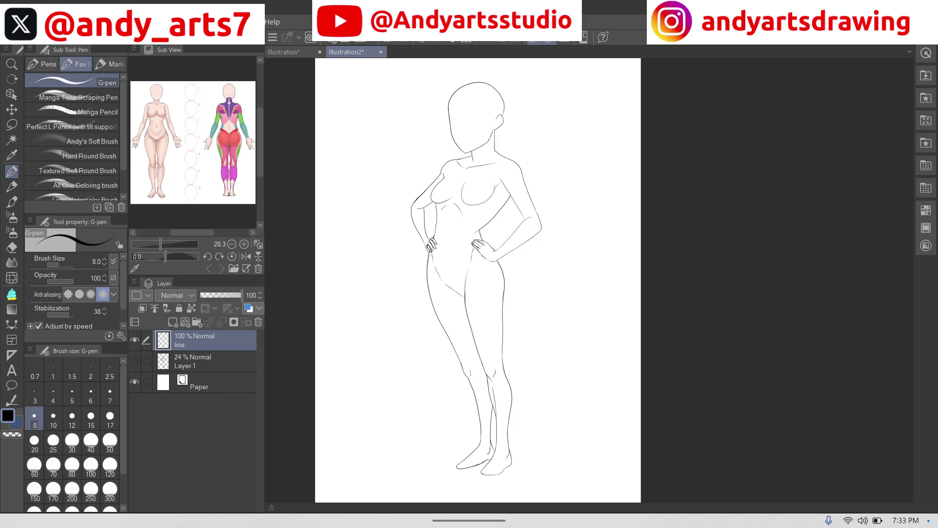
mouse_move(545, 266)
mouse_down()
mouse_move(538, 254)
mouse_move(548, 226)
mouse_up()
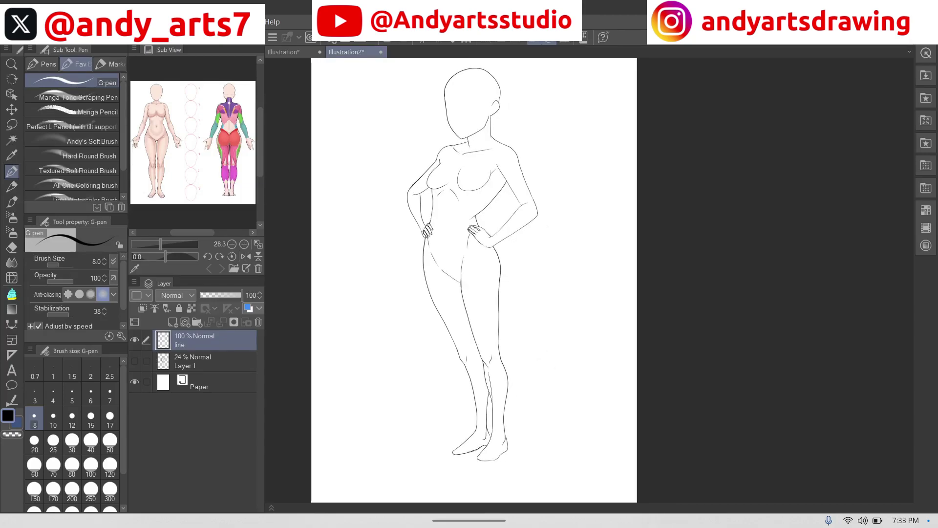
click(284, 52)
scroll(490, 280, down, 1)
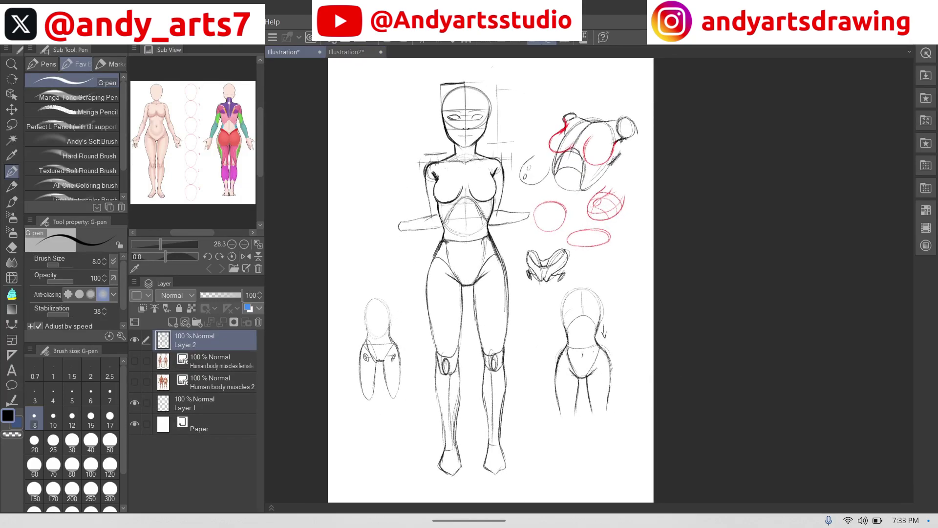
Step: Return to the Illustration2 document and erase the outlines of the figure's far arm with the Snap eraser at size 25
click(366, 51)
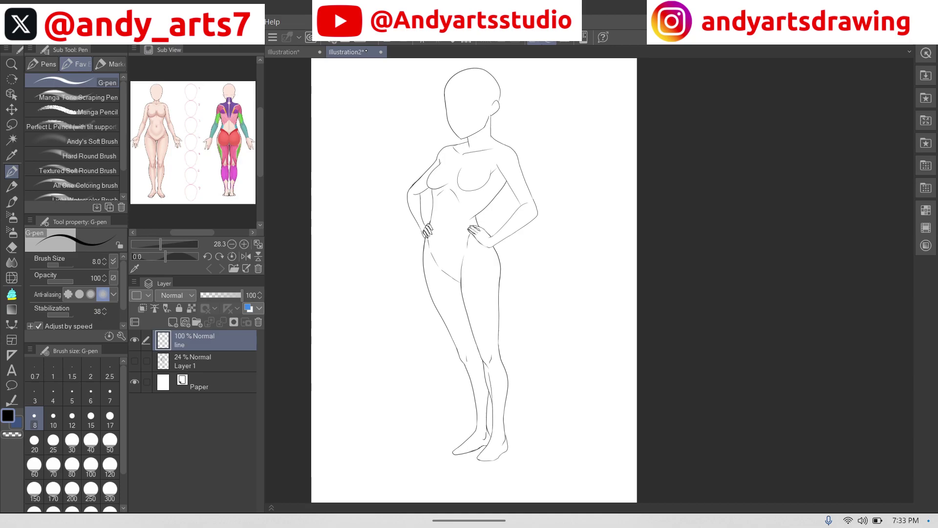
scroll(469, 162, up, 4)
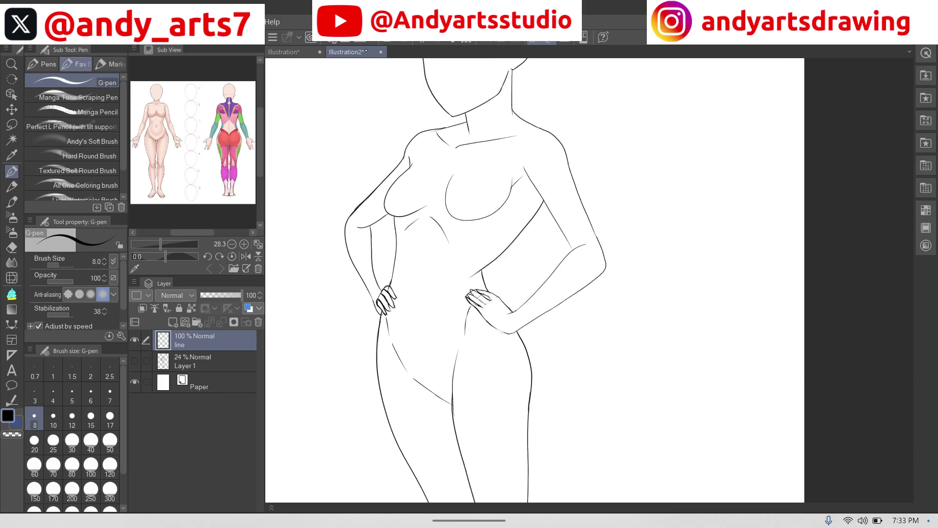
scroll(535, 280, up, 1)
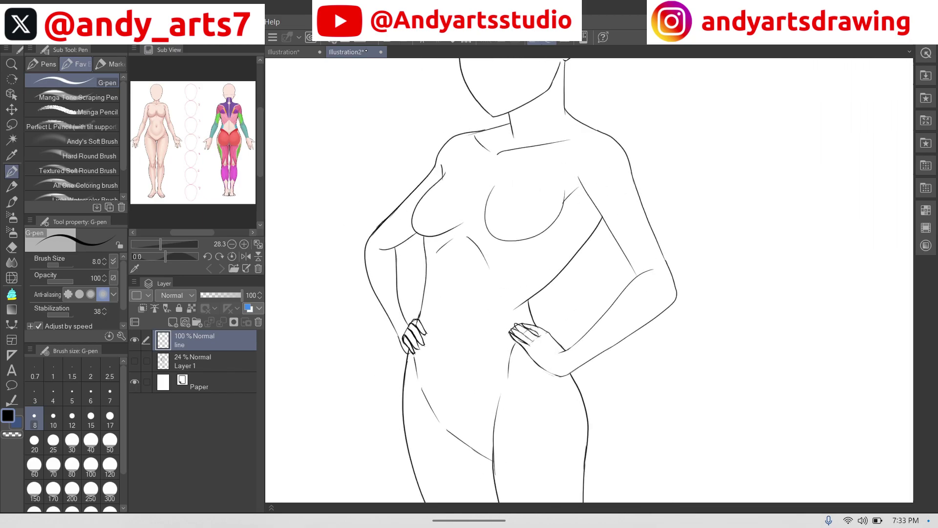
key(e)
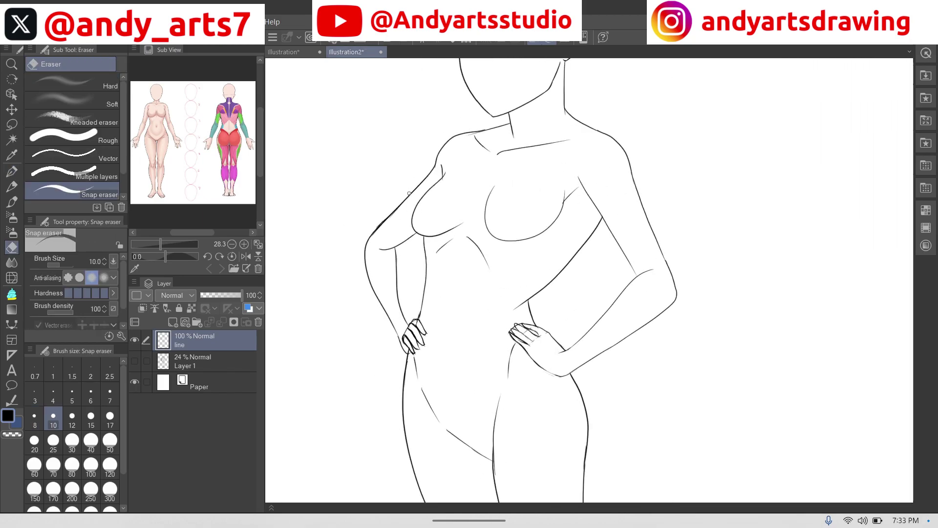
key(bracketright)
key(bracketright)
key(bracketright)
key(bracketright)
key(bracketright)
mouse_move(437, 160)
mouse_down()
mouse_move(369, 247)
mouse_move(391, 318)
mouse_up()
mouse_move(391, 243)
mouse_down()
mouse_move(398, 260)
mouse_move(413, 237)
mouse_move(384, 250)
mouse_move(399, 325)
mouse_move(383, 308)
mouse_move(388, 279)
mouse_move(404, 307)
mouse_up()
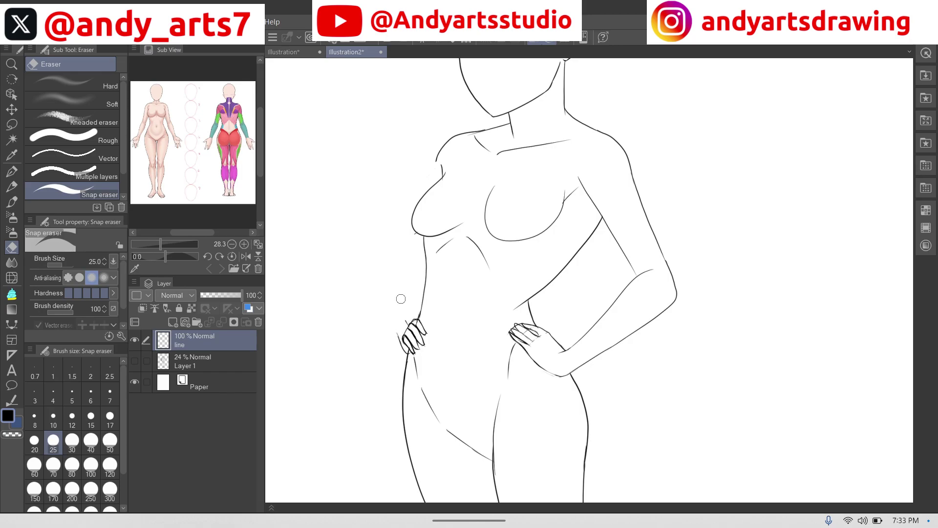
Step: Redraw the far arm's outer contour slimmer and closer to the torso, from the shoulder past the elbow to the wrist, with the G-pen
key(p)
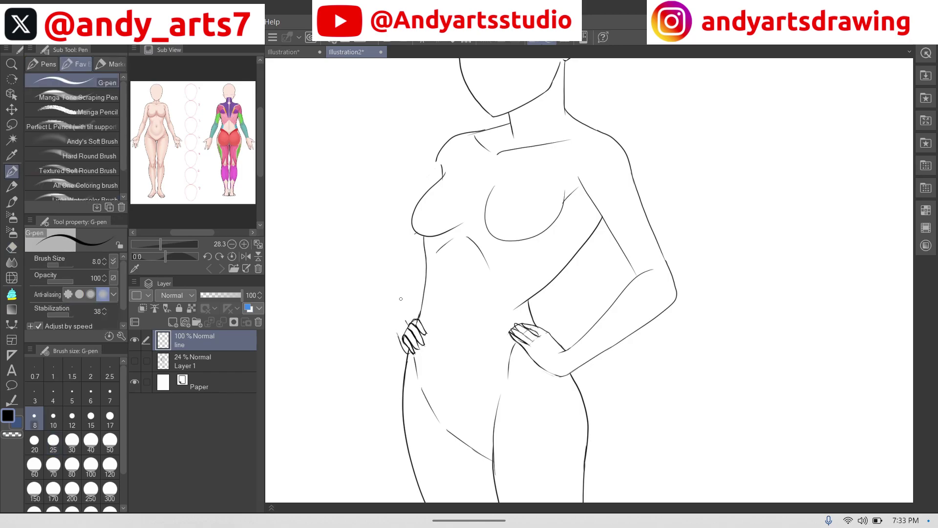
key(p)
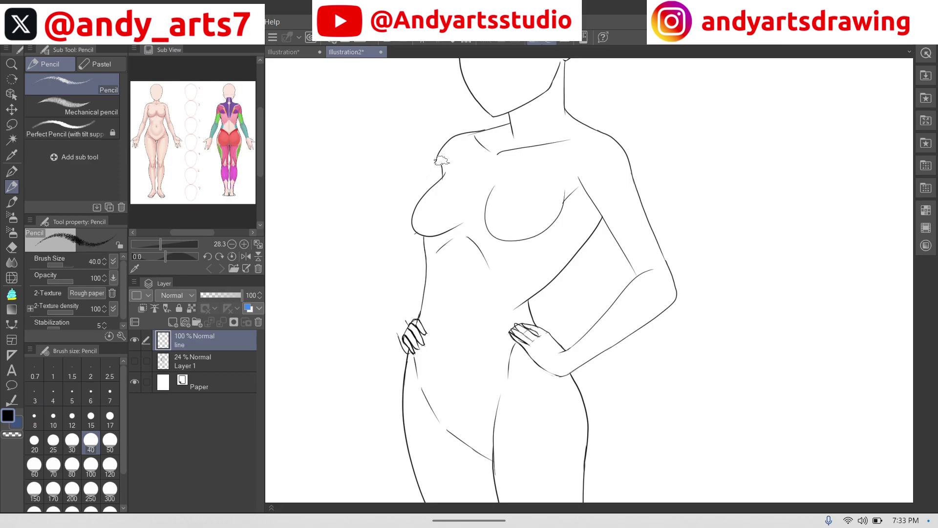
key(p)
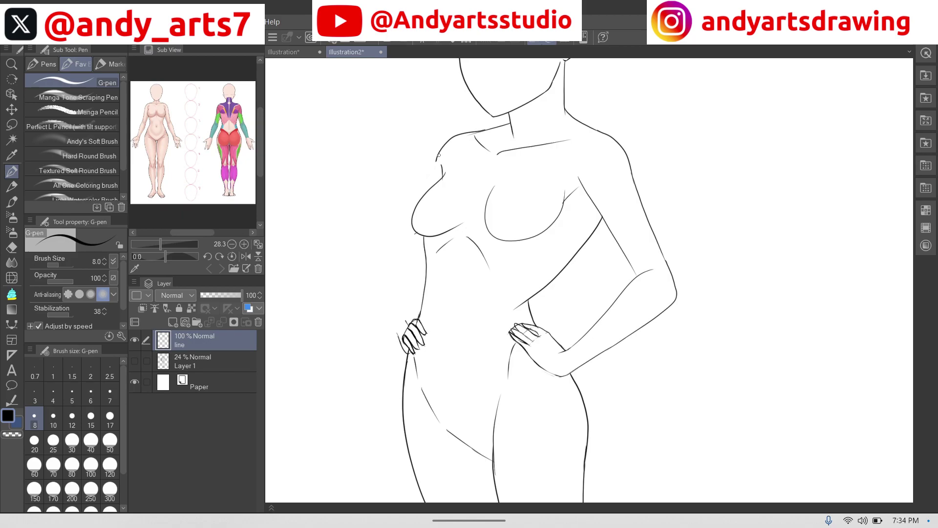
drag(449, 141, 436, 176)
mouse_move(438, 174)
mouse_down()
mouse_move(422, 193)
mouse_move(429, 179)
mouse_up()
drag(432, 175, 389, 246)
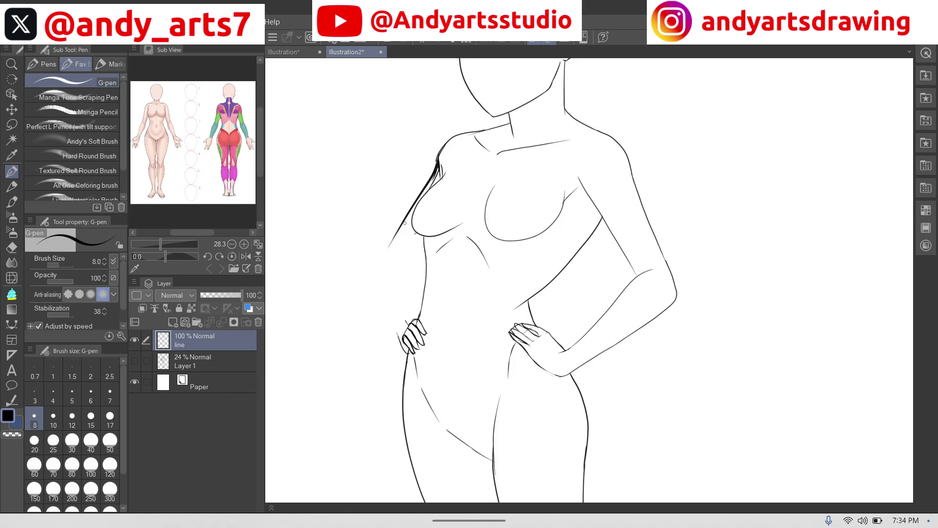
mouse_move(404, 223)
mouse_down()
mouse_move(383, 257)
mouse_move(407, 320)
mouse_up()
Step: Erase the far hand and redraw the inner forearm line and the fingers resting on the hip
key(e)
mouse_move(437, 324)
mouse_down()
mouse_move(421, 348)
mouse_move(417, 327)
mouse_move(405, 335)
mouse_move(406, 316)
mouse_move(410, 355)
mouse_move(420, 321)
mouse_move(420, 334)
mouse_up()
key(p)
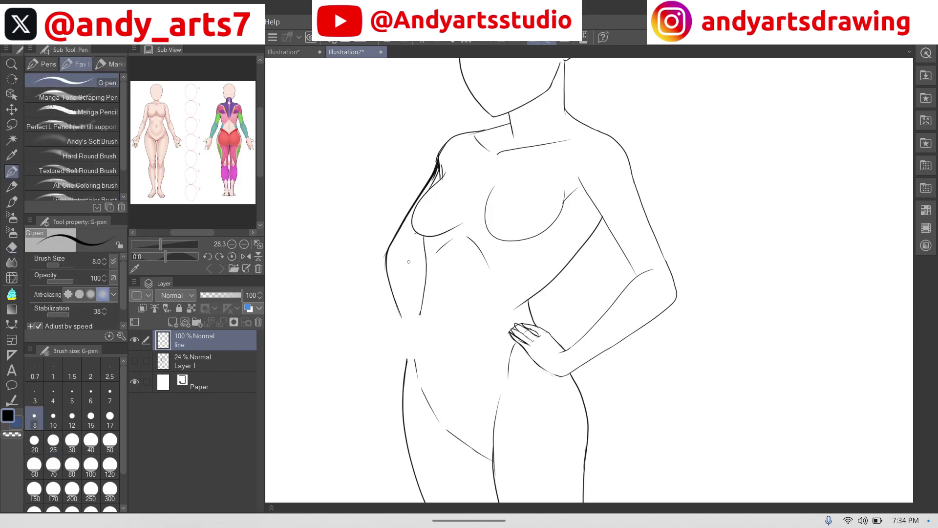
mouse_move(408, 258)
mouse_down()
mouse_move(423, 245)
mouse_move(402, 258)
mouse_move(415, 276)
mouse_move(417, 315)
mouse_move(406, 331)
mouse_up()
drag(406, 332, 408, 324)
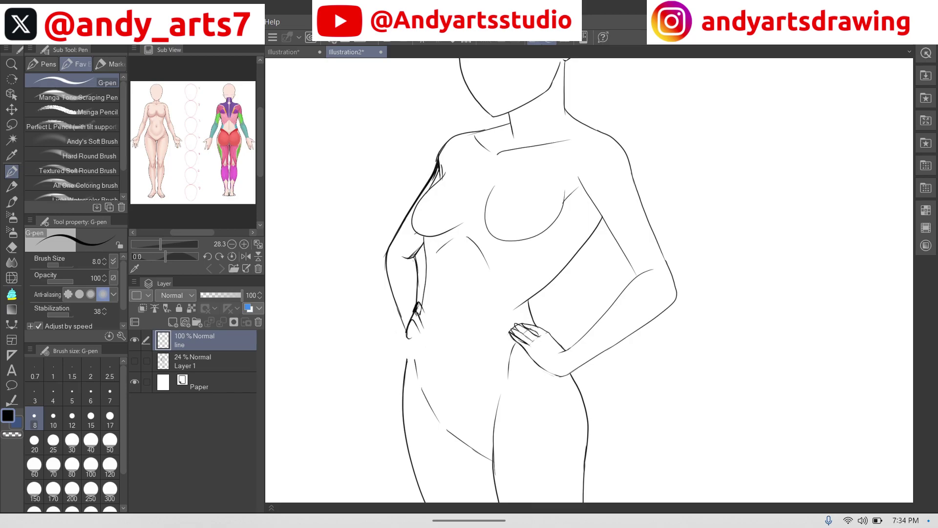
mouse_move(420, 297)
mouse_down()
mouse_move(430, 309)
mouse_move(422, 306)
mouse_move(424, 324)
mouse_up()
mouse_move(417, 325)
mouse_down()
mouse_move(435, 313)
mouse_move(405, 374)
mouse_move(412, 337)
mouse_move(407, 380)
mouse_up()
Step: Set the G-pen's drawing color to red and its brush size to 12
scroll(407, 392, down, 5)
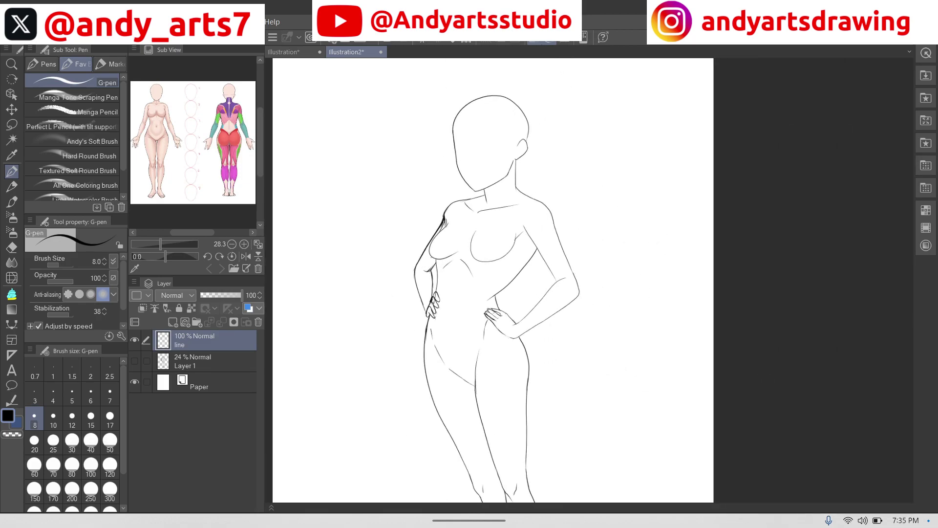
scroll(493, 280, down, 2)
scroll(493, 247, up, 3)
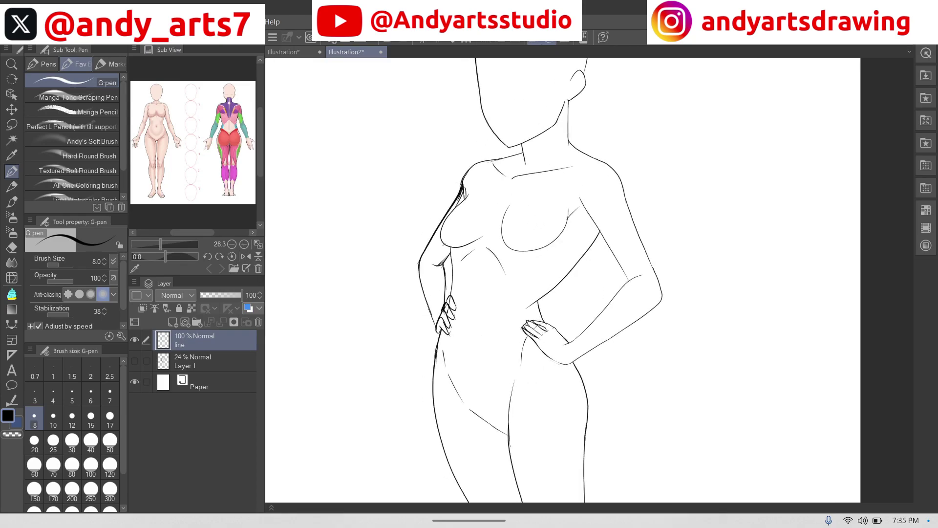
scroll(508, 362, up, 2)
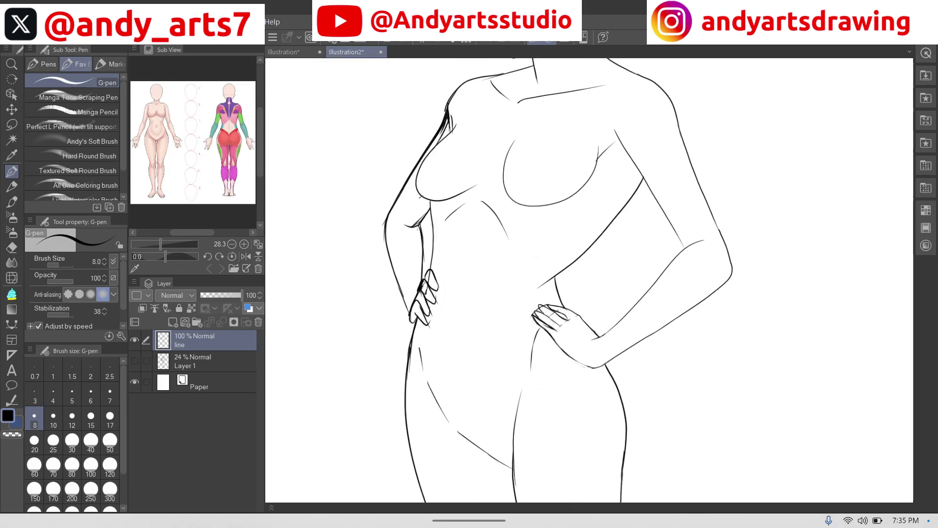
click(925, 210)
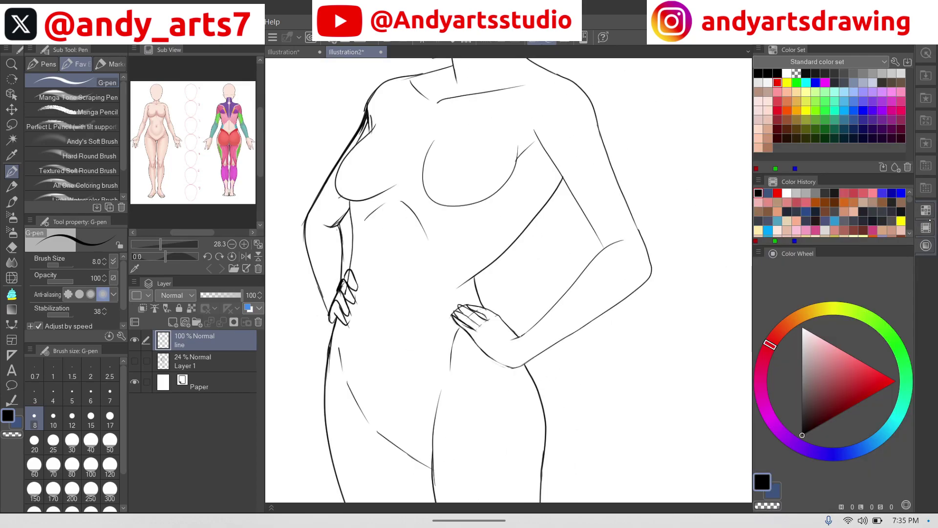
click(777, 82)
mouse_move(367, 258)
mouse_down()
mouse_move(336, 334)
mouse_move(369, 266)
mouse_up()
key(ctrl+z)
click(925, 211)
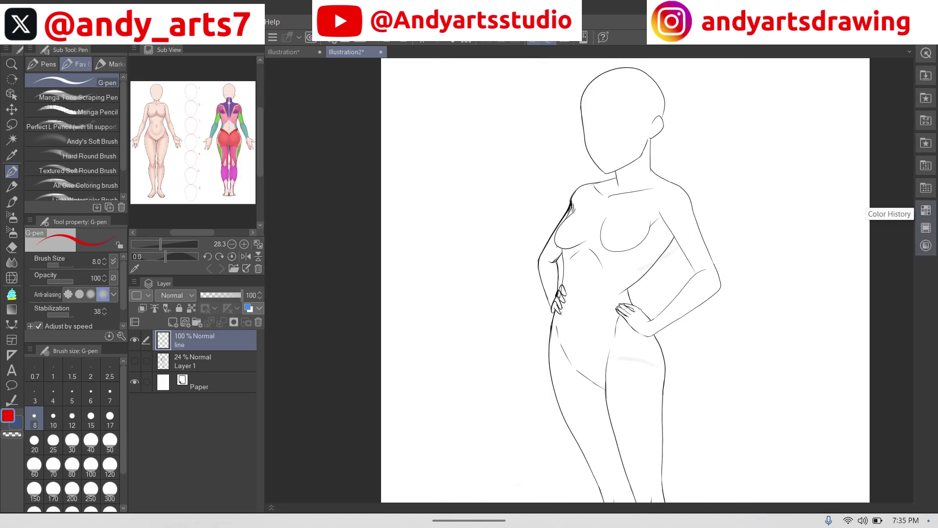
scroll(621, 241, down, 2)
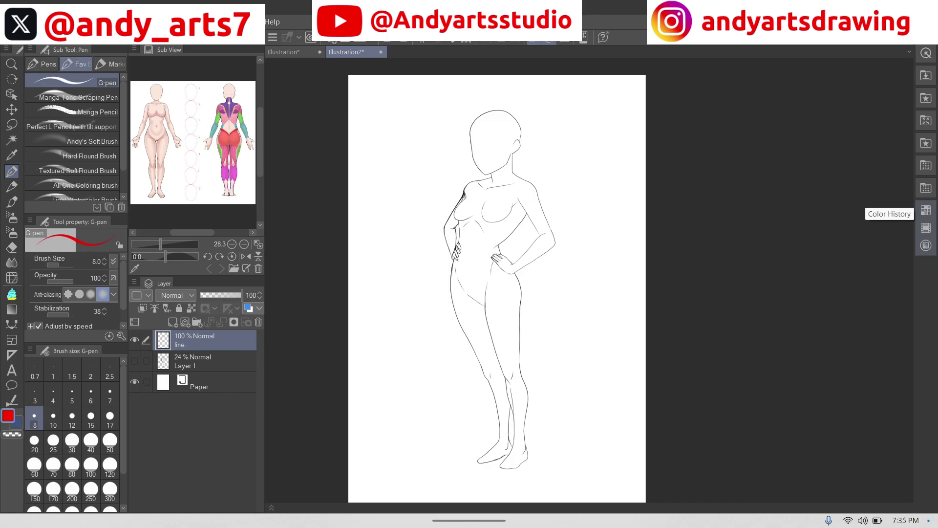
scroll(501, 256, up, 1)
click(924, 210)
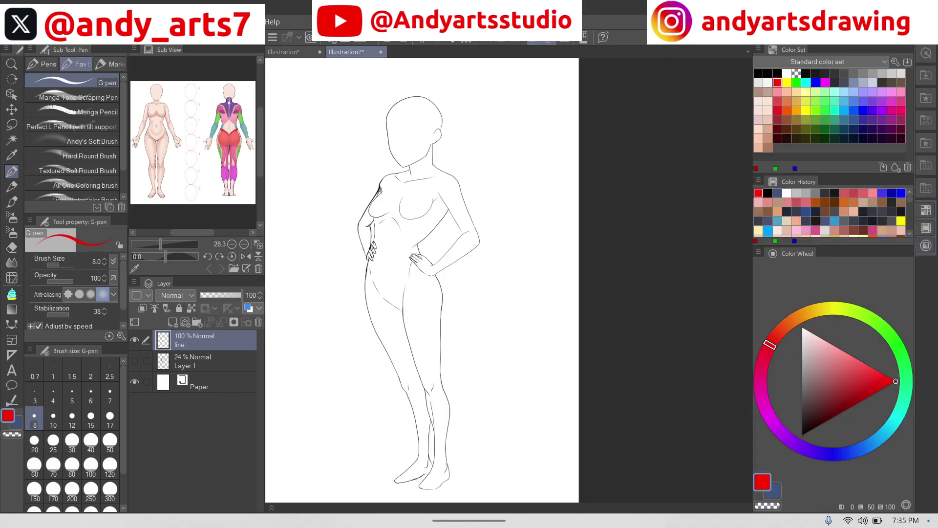
click(925, 210)
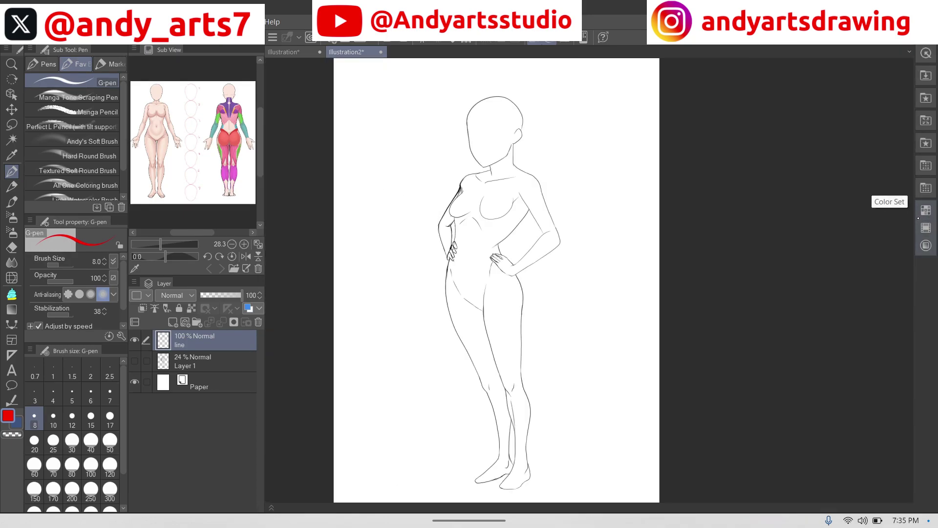
key(bracketright)
key(bracketright)
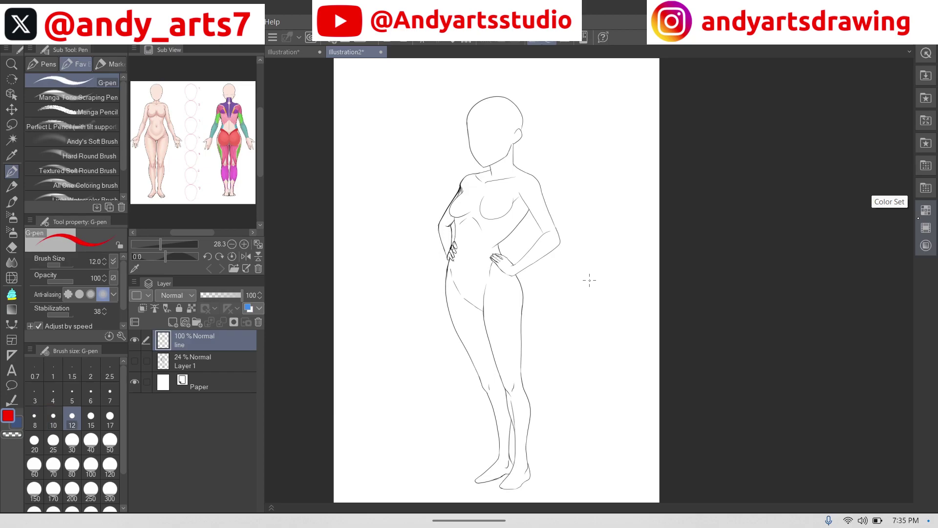
Step: Sketch a red arrow and marks in the gap between waist and near arm and beside the figure, and undo them
scroll(589, 280, up, 1)
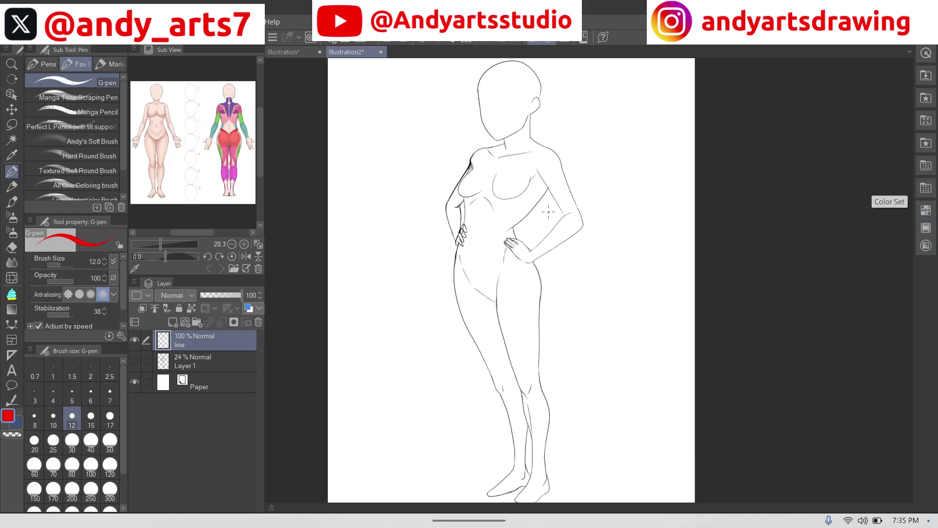
mouse_move(552, 214)
mouse_down()
mouse_move(534, 223)
mouse_move(544, 225)
mouse_up()
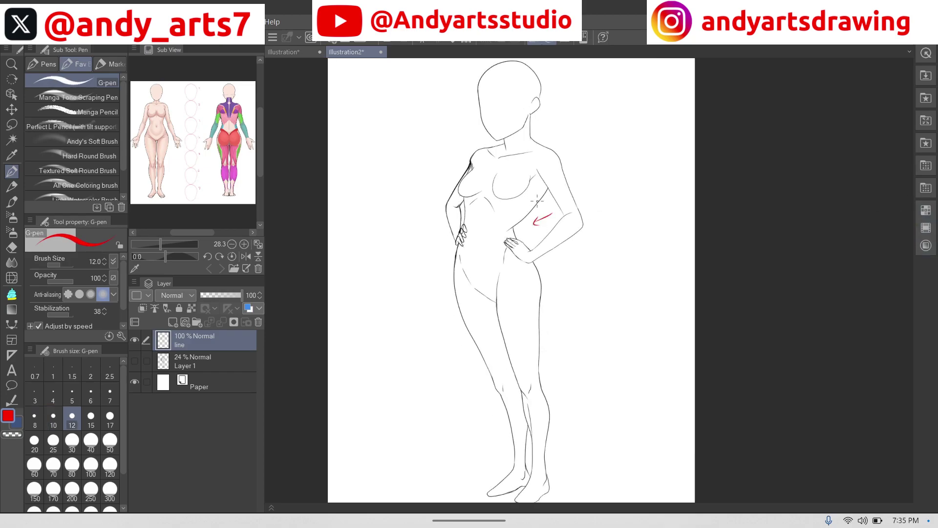
mouse_move(623, 169)
mouse_down()
mouse_move(596, 198)
mouse_move(632, 209)
mouse_up()
mouse_move(548, 197)
mouse_down()
mouse_move(525, 223)
mouse_move(542, 238)
mouse_up()
key(ctrl+z)
key(ctrl+z)
key(ctrl+z)
key(ctrl+z)
Step: Draw a red line across the hips and, beside the figure, a circle joined to an oval by curved waist lines
scroll(607, 206, up, 1)
drag(607, 205, 587, 219)
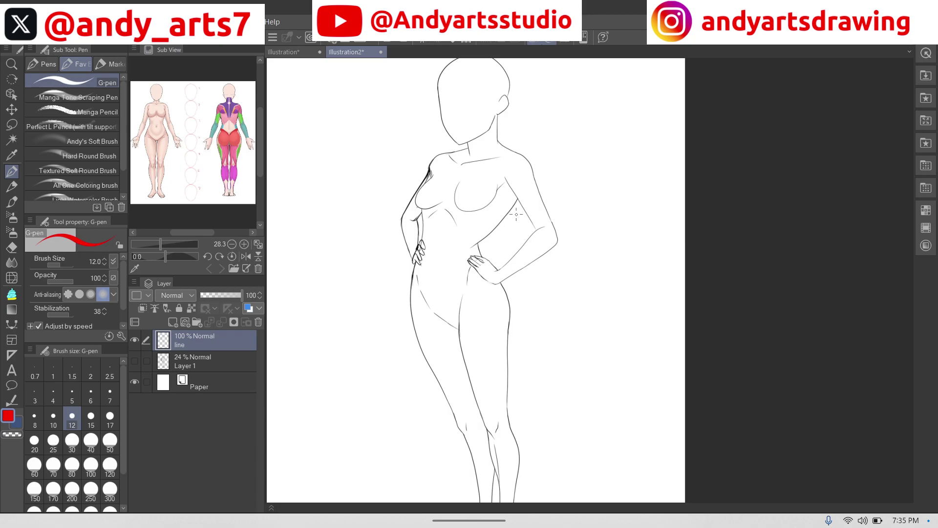
drag(399, 311, 539, 299)
mouse_move(584, 157)
mouse_down()
mouse_move(581, 136)
mouse_move(604, 131)
mouse_move(603, 157)
mouse_move(580, 149)
mouse_up()
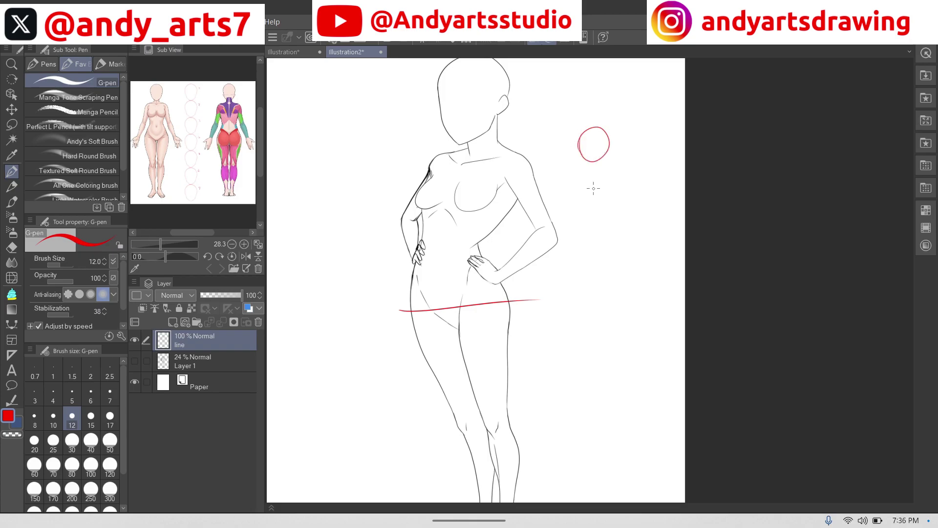
mouse_move(572, 192)
mouse_down()
mouse_move(582, 173)
mouse_move(615, 176)
mouse_move(615, 197)
mouse_move(567, 197)
mouse_up()
mouse_move(610, 145)
mouse_down()
mouse_move(612, 171)
mouse_move(581, 152)
mouse_move(580, 175)
mouse_up()
Step: Sketch a second red hourglass-shaped waist study below the circle-and-oval study and undo it
mouse_move(576, 238)
mouse_down()
mouse_move(587, 263)
mouse_move(574, 276)
mouse_up()
mouse_move(627, 234)
mouse_down()
mouse_move(612, 250)
mouse_move(626, 270)
mouse_move(621, 290)
mouse_move(573, 274)
mouse_up()
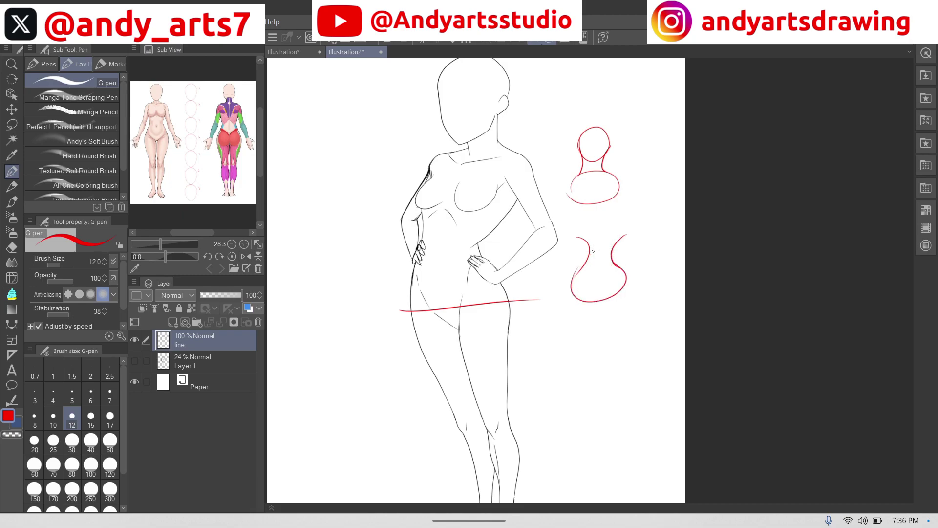
mouse_move(582, 239)
mouse_down()
mouse_move(595, 217)
mouse_move(615, 253)
mouse_up()
key(ctrl+z)
key(ctrl+z)
key(ctrl+z)
key(ctrl+z)
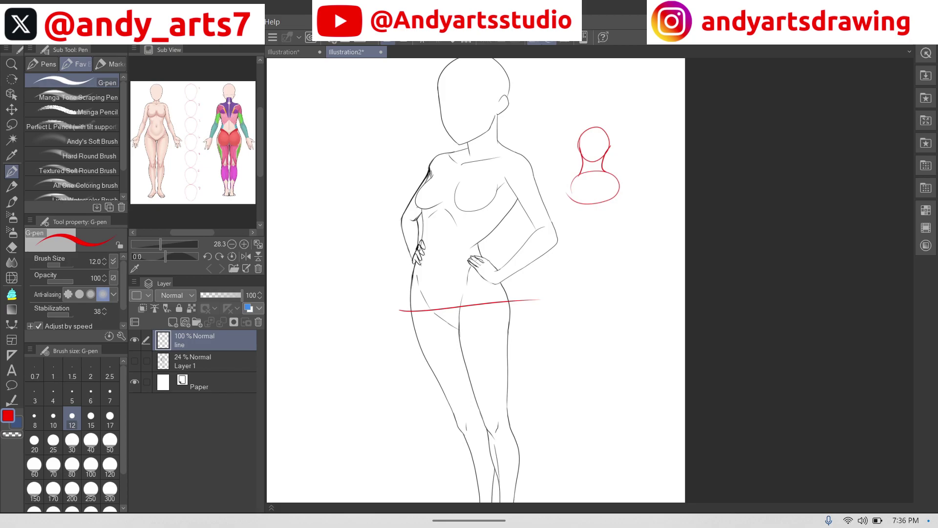
Step: Undo the circle-and-oval study and the red line across the hips
key(ctrl+z)
key(ctrl+z)
key(ctrl+z)
key(ctrl+z)
key(ctrl+z)
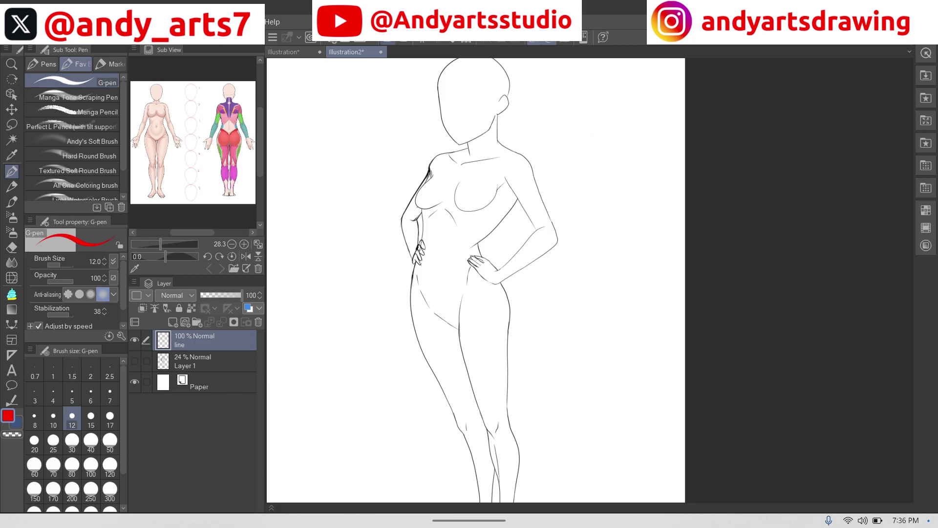
Step: Draw a red ribcage oval over the torso with a curved center line and a rounded abdomen opening
scroll(586, 269, down, 4)
scroll(588, 269, up, 2)
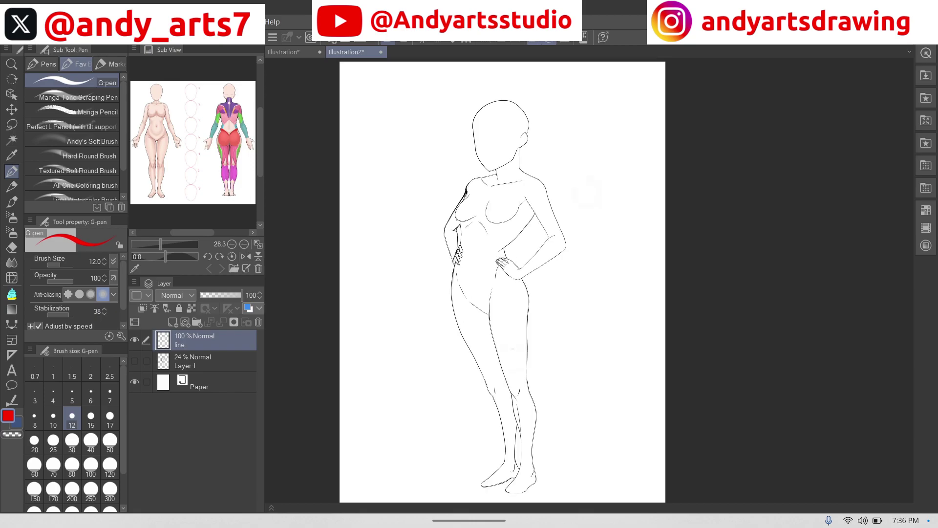
scroll(498, 280, up, 2)
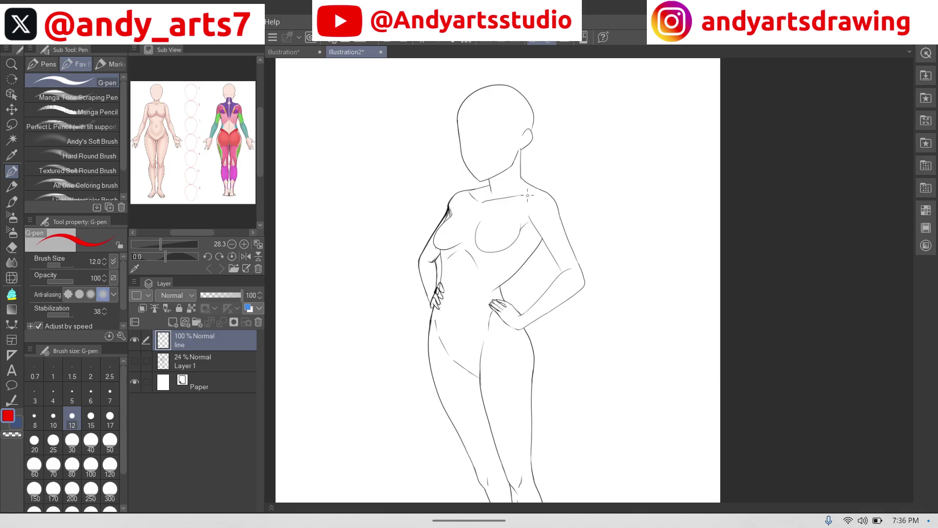
mouse_move(442, 267)
mouse_down()
mouse_move(439, 250)
mouse_move(481, 191)
mouse_move(534, 222)
mouse_move(481, 292)
mouse_move(442, 222)
mouse_up()
mouse_move(500, 186)
mouse_down()
mouse_move(465, 260)
mouse_move(487, 245)
mouse_move(484, 292)
mouse_up()
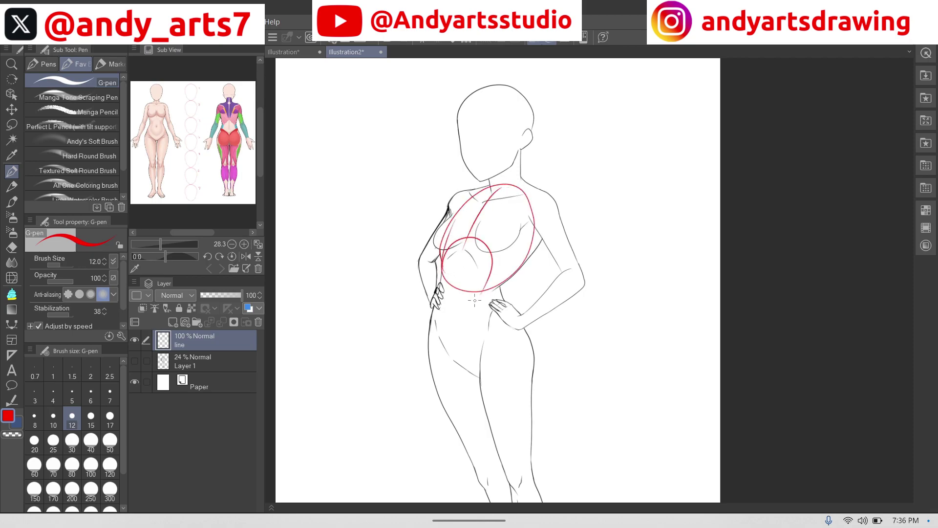
Step: Draw a red line across the hips and an oval around the pelvis, replacing the first attempt at the oval
scroll(486, 274, down, 2)
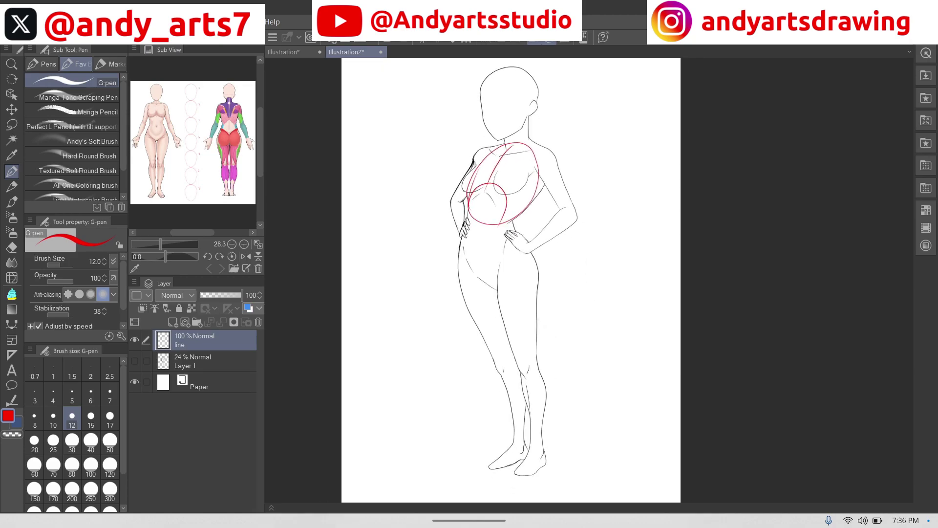
drag(446, 267, 552, 263)
mouse_move(538, 276)
mouse_down()
mouse_move(505, 300)
mouse_move(462, 295)
mouse_move(448, 269)
mouse_move(470, 239)
mouse_move(508, 236)
mouse_move(558, 264)
mouse_move(537, 294)
mouse_move(476, 303)
mouse_move(447, 279)
mouse_move(460, 242)
mouse_move(501, 238)
mouse_move(537, 283)
mouse_up()
key(ctrl+z)
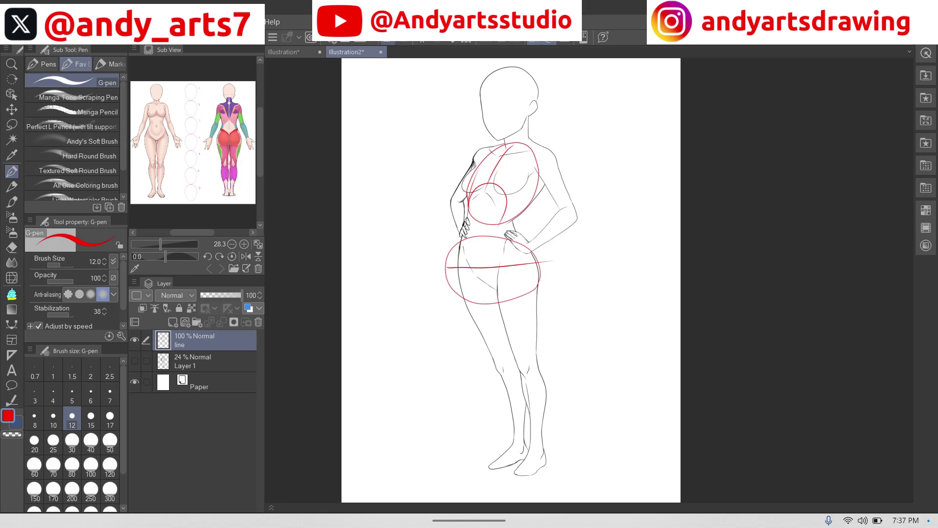
key(ctrl+z)
scroll(404, 248, up, 4)
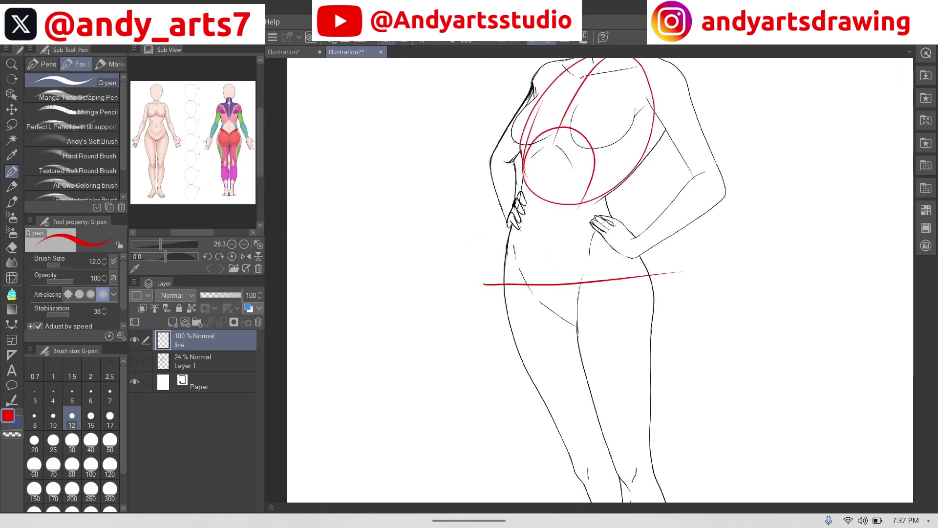
mouse_move(653, 309)
mouse_down()
mouse_move(655, 320)
mouse_move(593, 339)
mouse_move(503, 298)
mouse_move(568, 226)
mouse_move(659, 289)
mouse_move(638, 333)
mouse_up()
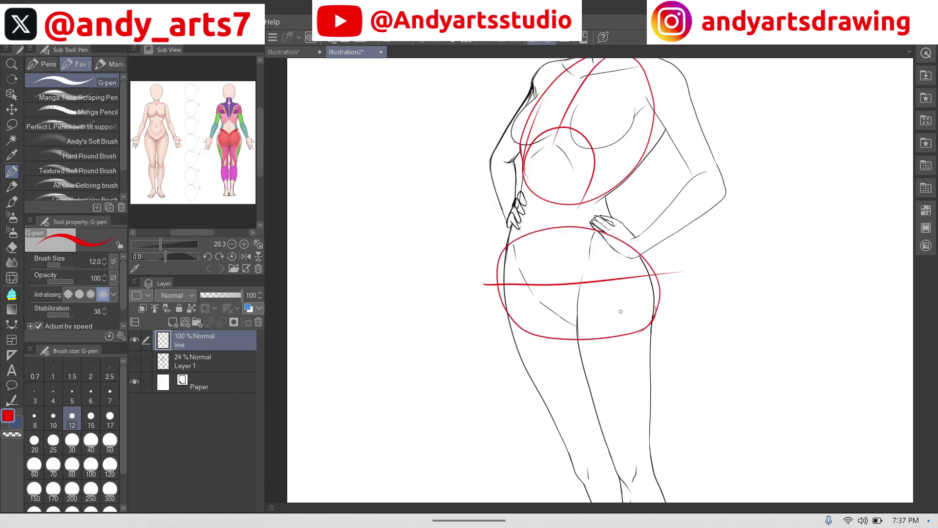
Step: Connect the ribcage oval to the pelvis oval with red waist curves on both sides
mouse_move(634, 167)
mouse_down()
mouse_move(624, 180)
mouse_move(617, 239)
mouse_up()
drag(521, 168, 508, 243)
scroll(589, 280, down, 4)
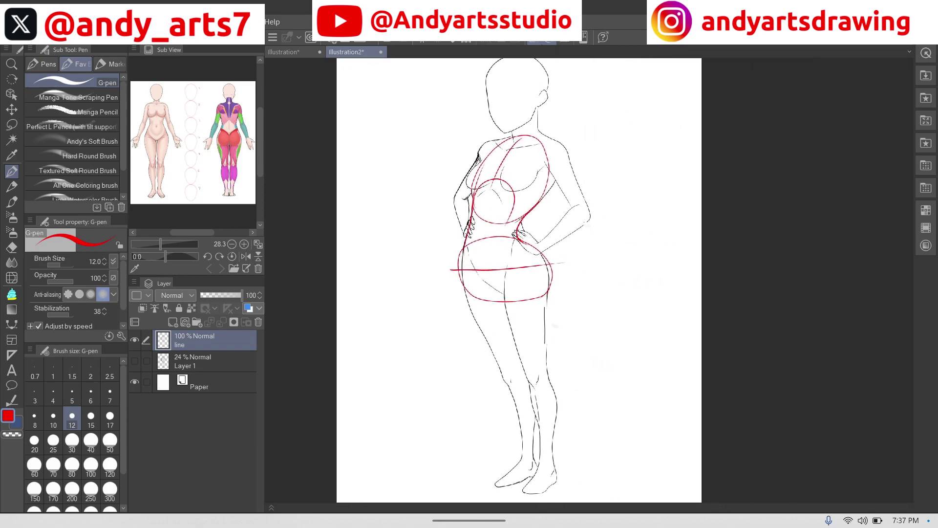
Step: Undo the red ribcage, pelvis and waist construction drawn over the figure
scroll(589, 280, up, 1)
scroll(505, 293, down, 1)
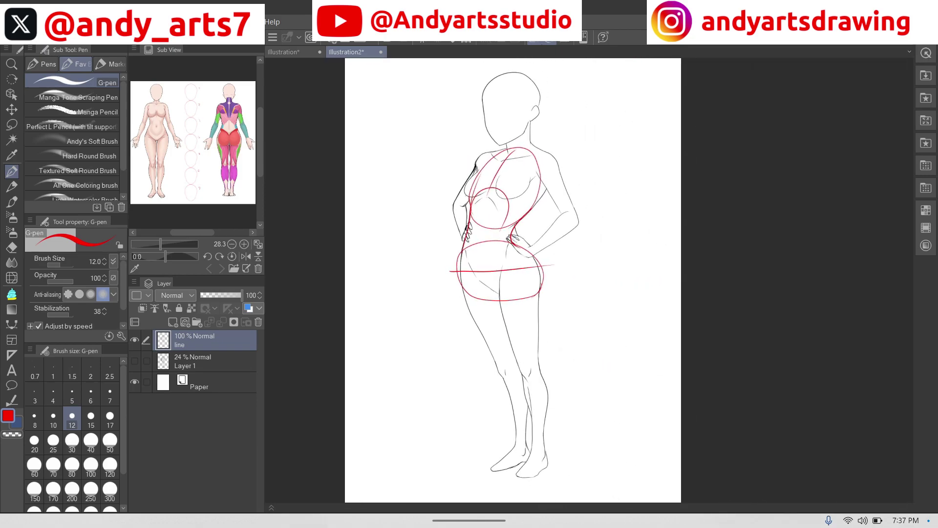
click(388, 39)
key(ctrl+z)
key(ctrl+z)
key(ctrl+z)
key(ctrl+z)
key(ctrl+z)
key(ctrl+z)
scroll(513, 278, down, 1)
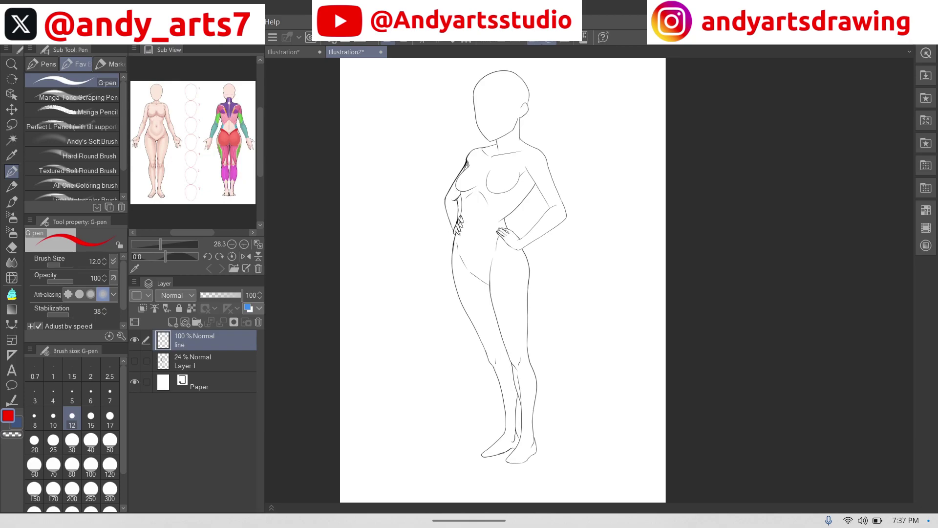
Step: Circle the pelvis, abdomen and near hand on the hip in red, and undo these circles
scroll(412, 297, up, 2)
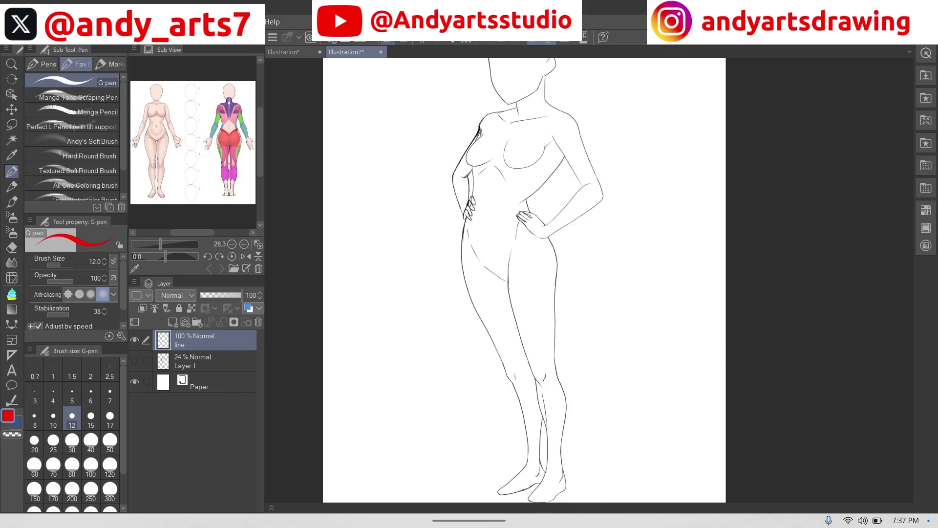
mouse_move(561, 225)
mouse_down()
mouse_move(498, 209)
mouse_move(450, 240)
mouse_move(469, 287)
mouse_move(559, 279)
mouse_move(543, 214)
mouse_up()
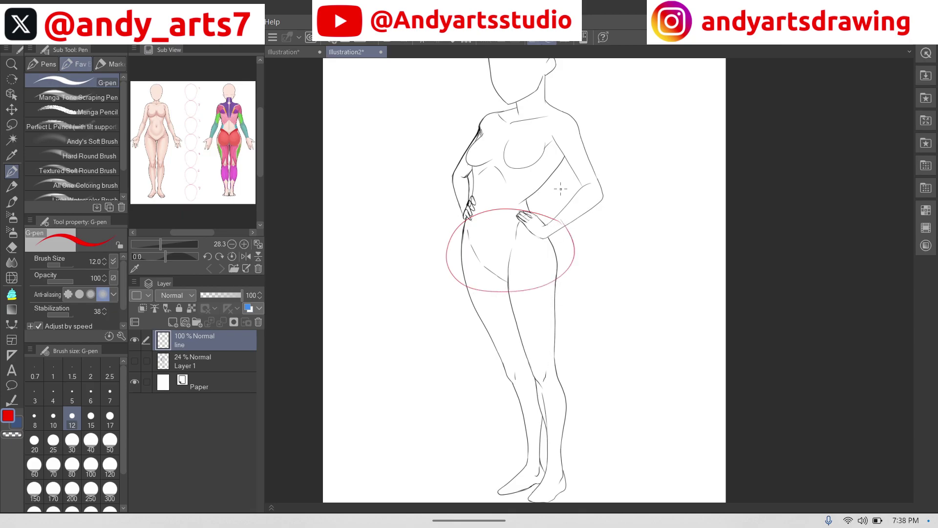
scroll(561, 190, up, 1)
mouse_move(548, 226)
mouse_down()
mouse_move(553, 268)
mouse_move(543, 228)
mouse_up()
mouse_move(520, 193)
mouse_down()
mouse_move(474, 238)
mouse_move(518, 195)
mouse_up()
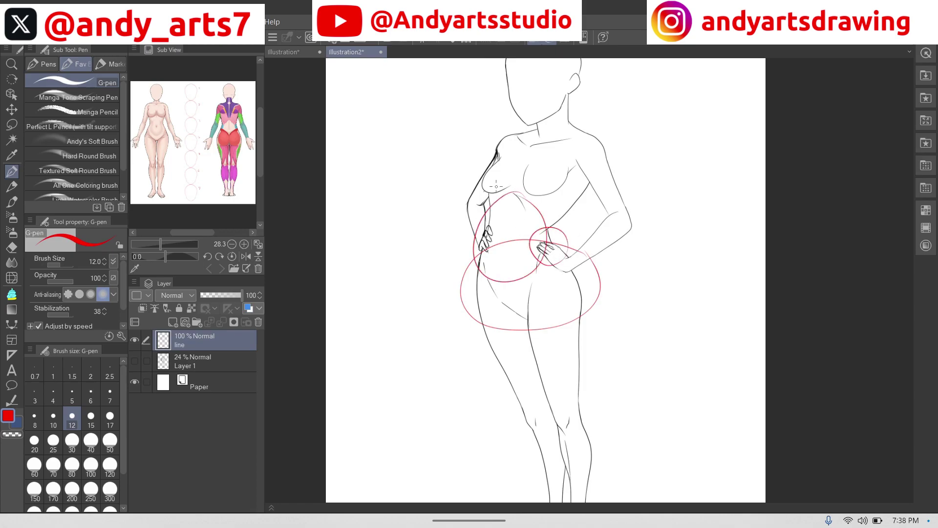
key(ctrl+z)
key(ctrl+z)
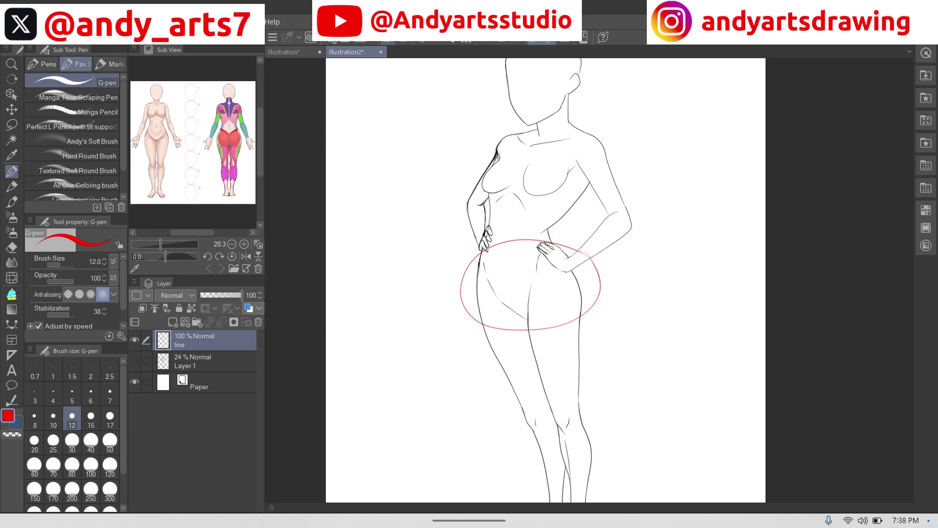
key(ctrl+z)
key(ctrl+0)
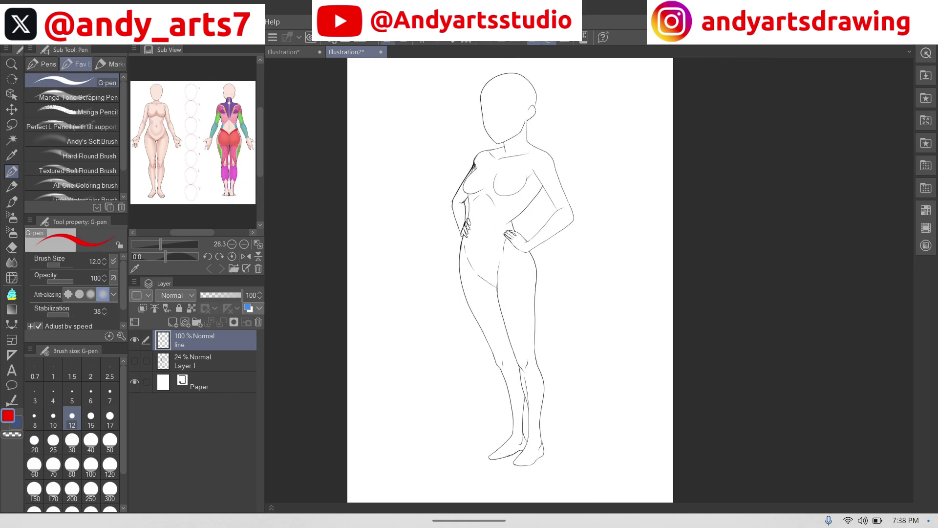
Step: Draw a red ribcage oval with a rounded abdomen opening and curved center line, and place an oval over each breast
scroll(538, 181, up, 4)
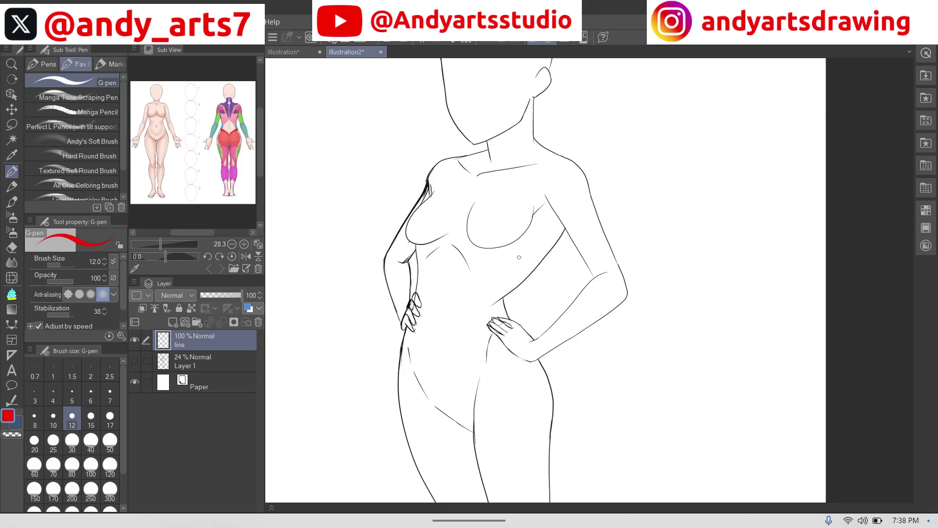
mouse_move(416, 276)
mouse_down()
mouse_move(442, 188)
mouse_move(531, 160)
mouse_move(553, 255)
mouse_move(421, 269)
mouse_move(432, 207)
mouse_up()
mouse_move(502, 181)
mouse_down()
mouse_move(457, 233)
mouse_move(480, 251)
mouse_move(519, 235)
mouse_move(526, 195)
mouse_move(479, 190)
mouse_up()
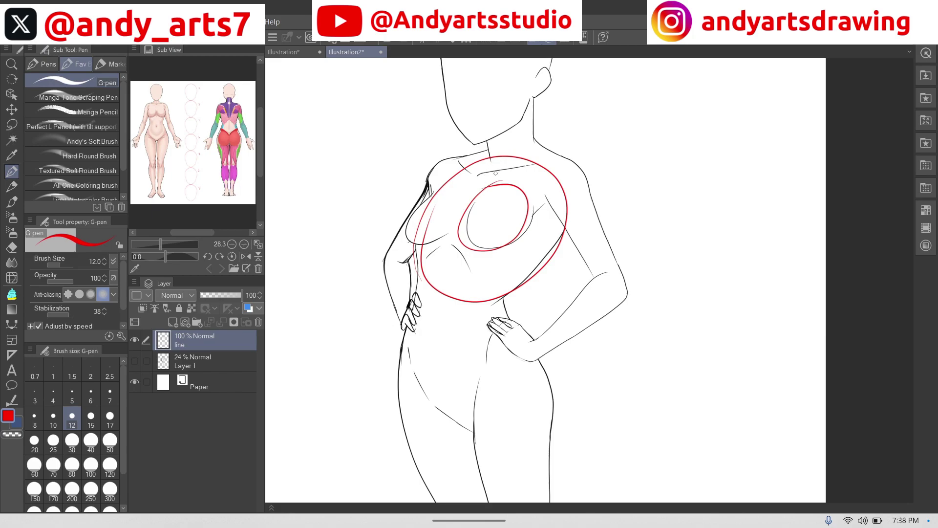
key(ctrl+z)
mouse_move(425, 266)
mouse_down()
mouse_move(421, 245)
mouse_move(488, 257)
mouse_move(479, 297)
mouse_up()
mouse_move(457, 236)
mouse_down()
mouse_move(473, 183)
mouse_move(536, 160)
mouse_up()
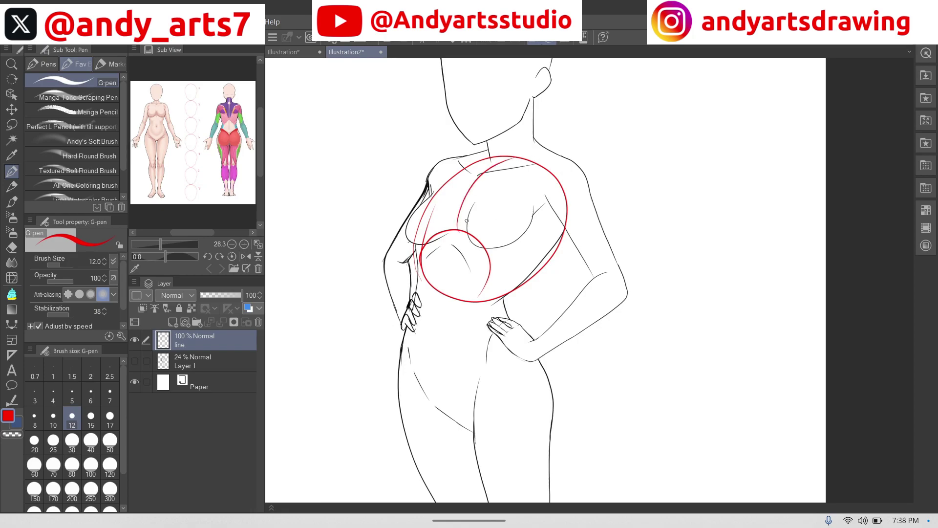
mouse_move(503, 179)
mouse_down()
mouse_move(486, 182)
mouse_move(509, 276)
mouse_move(486, 182)
mouse_move(393, 257)
mouse_move(483, 163)
mouse_up()
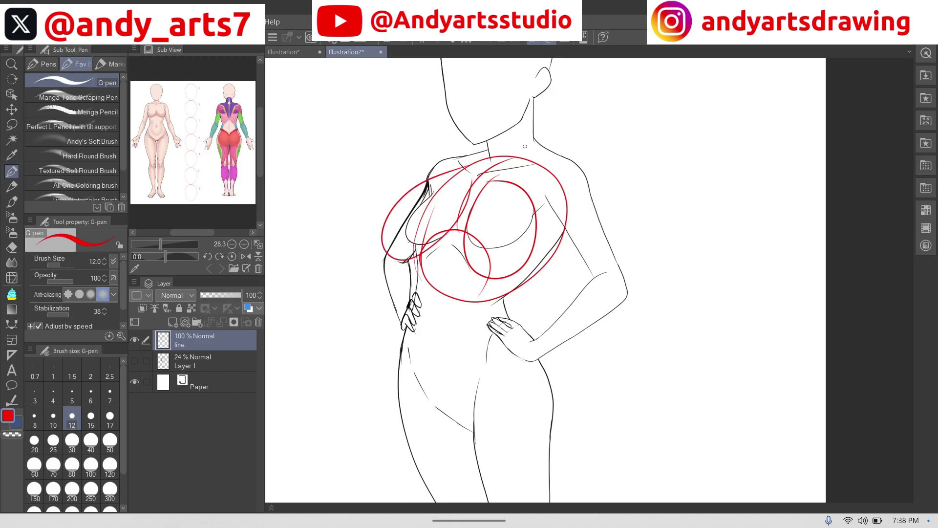
Step: Undo the ribcage oval, abdomen opening, center line and breast ovals
key(ctrl+z)
key(ctrl+z)
key(ctrl+z)
key(ctrl+z)
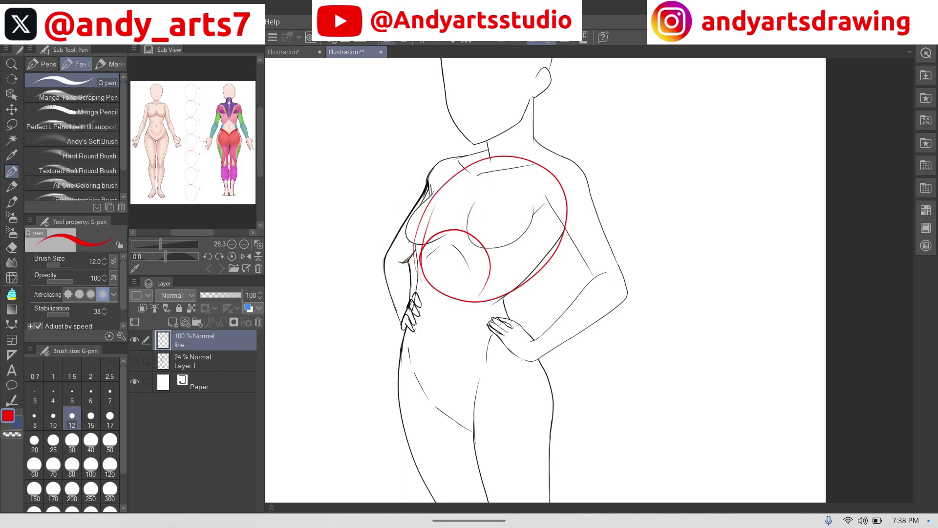
key(ctrl+z)
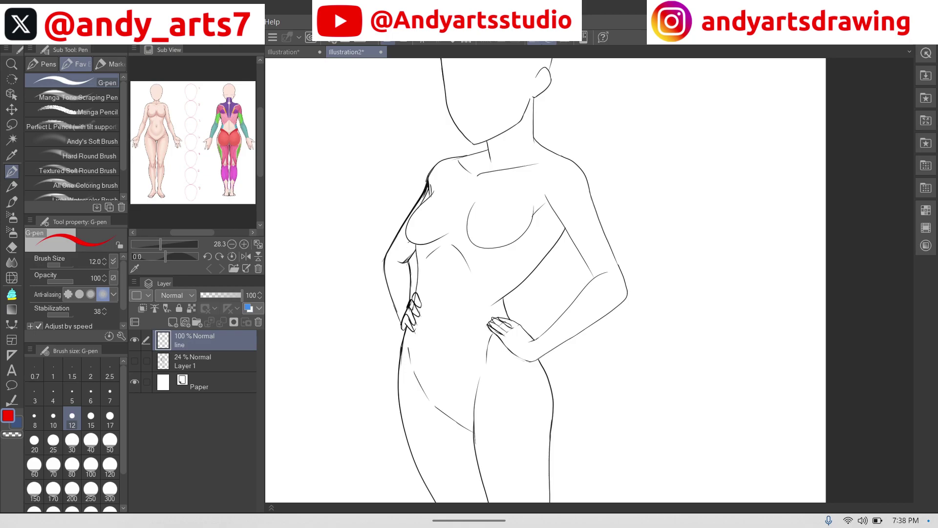
Step: Trace red ovals around both breasts and connect them to red rounded forms at both shoulders
mouse_move(473, 203)
mouse_down()
mouse_move(494, 183)
mouse_move(531, 216)
mouse_up()
mouse_move(419, 206)
mouse_down()
mouse_move(456, 192)
mouse_move(434, 241)
mouse_up()
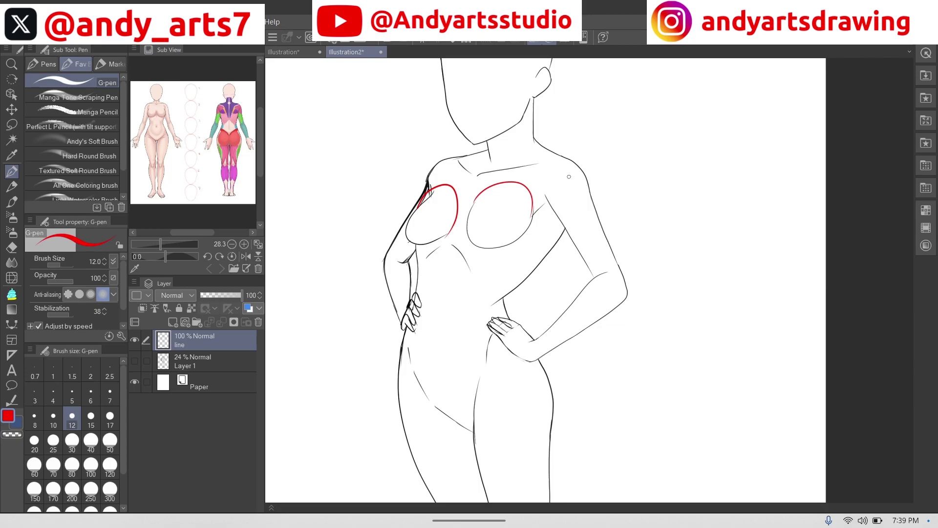
drag(532, 216, 555, 190)
mouse_move(568, 156)
mouse_down()
mouse_move(550, 161)
mouse_move(585, 198)
mouse_move(564, 158)
mouse_up()
mouse_move(462, 160)
mouse_down()
mouse_move(438, 175)
mouse_move(463, 157)
mouse_move(446, 159)
mouse_move(423, 192)
mouse_up()
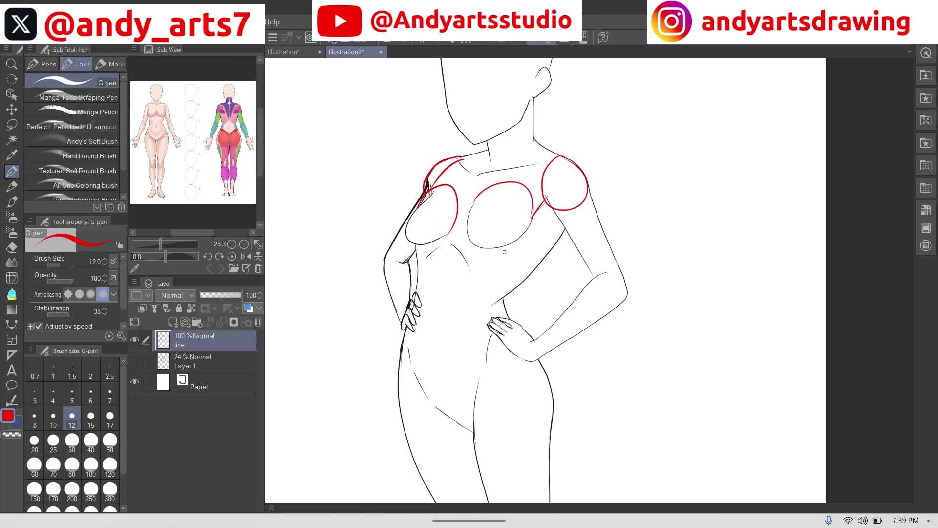
mouse_move(438, 189)
mouse_down()
mouse_move(404, 217)
mouse_move(395, 243)
mouse_move(438, 243)
mouse_move(459, 206)
mouse_move(476, 198)
mouse_move(472, 255)
mouse_move(533, 216)
mouse_up()
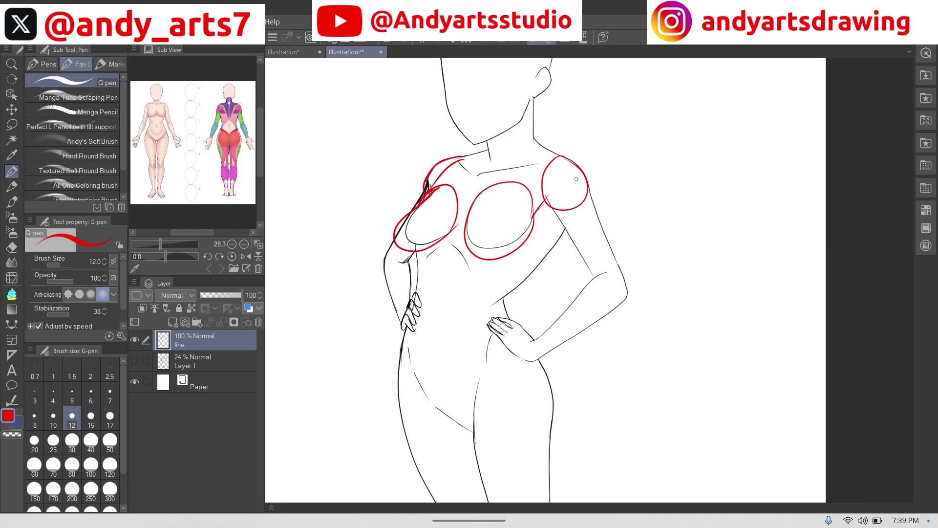
Step: Draw a red curve along the lower ribcage and red contours around the pelvis and near hip
mouse_move(418, 255)
mouse_down()
mouse_move(420, 289)
mouse_move(479, 296)
mouse_move(556, 210)
mouse_up()
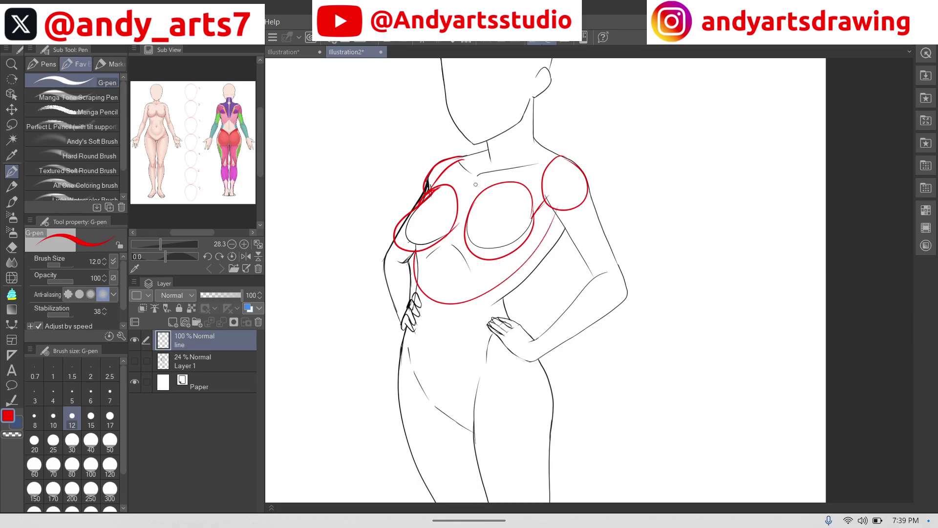
scroll(476, 184, down, 3)
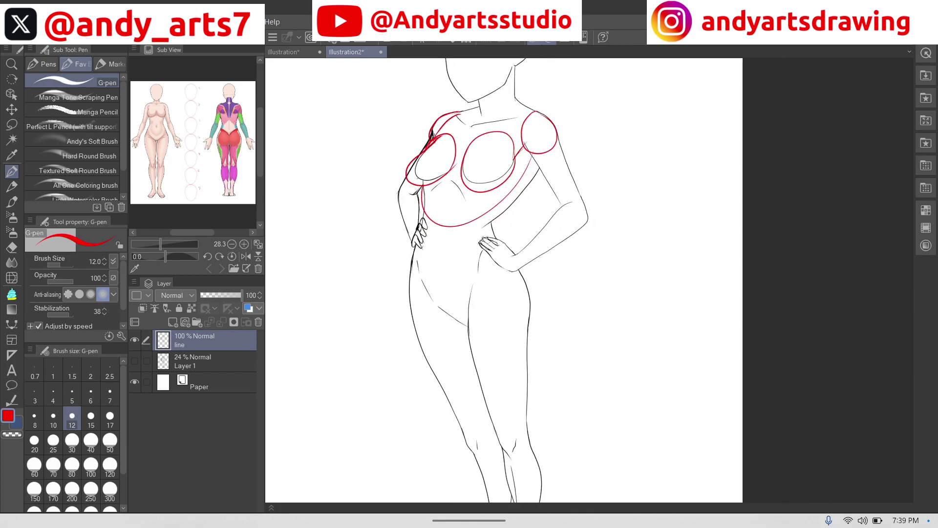
mouse_move(496, 242)
mouse_down()
mouse_move(472, 334)
mouse_move(413, 267)
mouse_move(459, 241)
mouse_move(471, 322)
mouse_up()
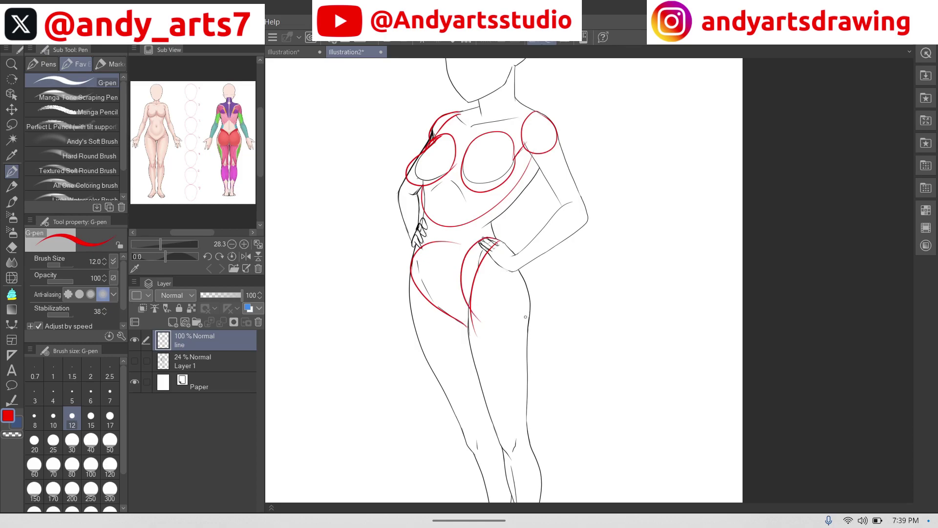
Step: Sketch a red box beside the hips and undo it
mouse_move(570, 253)
mouse_down()
mouse_move(607, 245)
mouse_move(576, 271)
mouse_move(579, 321)
mouse_up()
drag(571, 315, 649, 294)
mouse_move(647, 233)
mouse_down()
mouse_move(652, 320)
mouse_move(575, 322)
mouse_up()
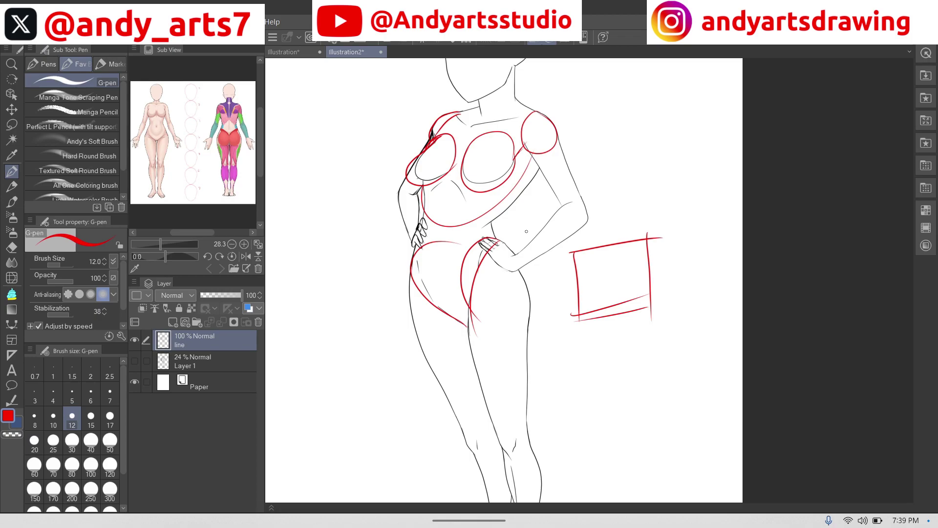
key(ctrl+z)
key(ctrl+z)
key(ctrl+z)
key(ctrl+z)
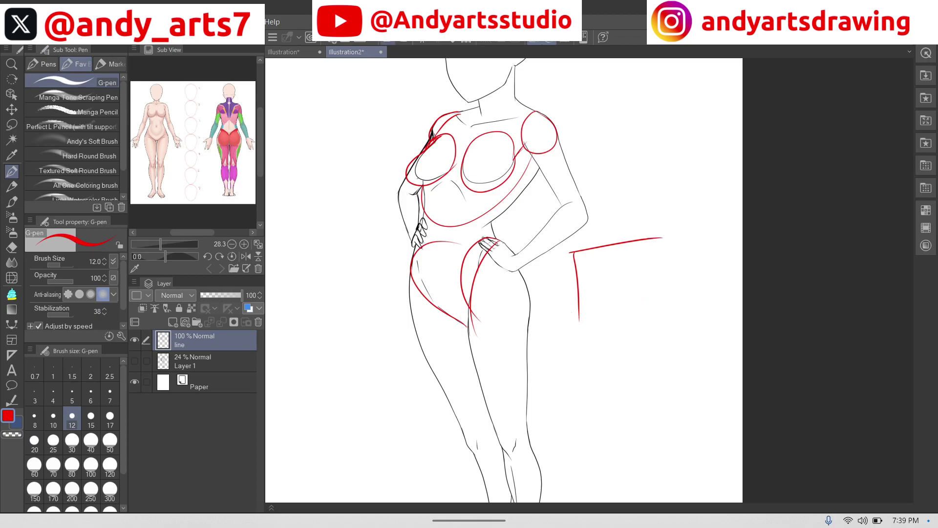
key(ctrl+z)
key(ctrl+z)
Step: Undo the red breast, shoulder, ribcage and pelvis strokes over the figure
key(ctrl+z)
key(ctrl+z)
key(ctrl+z)
key(ctrl+z)
key(ctrl+z)
key(ctrl+z)
key(ctrl+z)
key(ctrl+z)
key(ctrl+z)
key(ctrl+z)
key(ctrl+z)
key(ctrl+z)
key(ctrl+0)
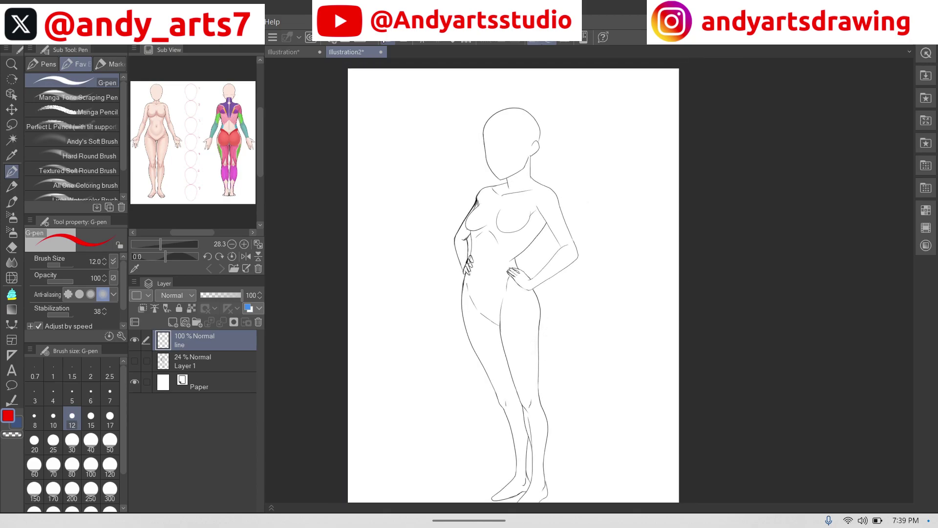
drag(474, 180, 441, 241)
key(ctrl+z)
scroll(567, 278, down, 2)
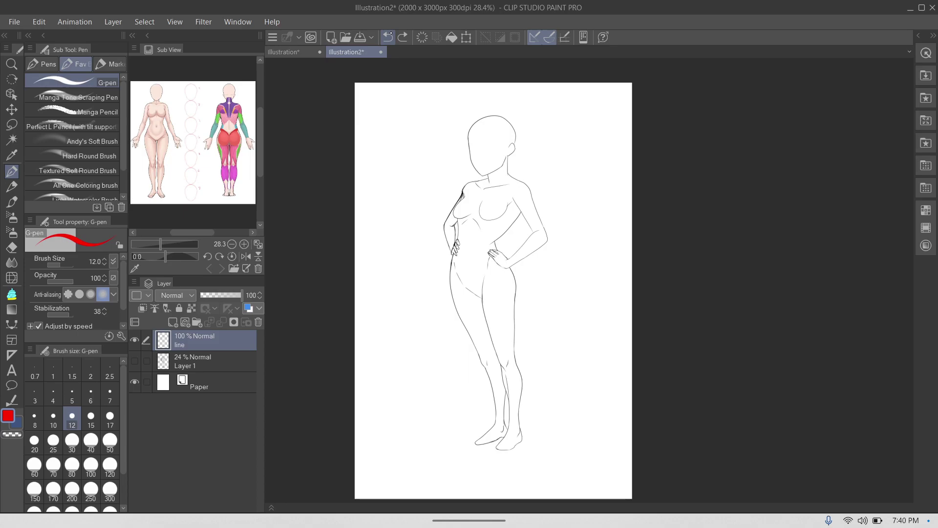
Step: Enlarge the G-pen brush to 70 and handwrite "Subscribe" in red across the figure's head
scroll(559, 254, up, 3)
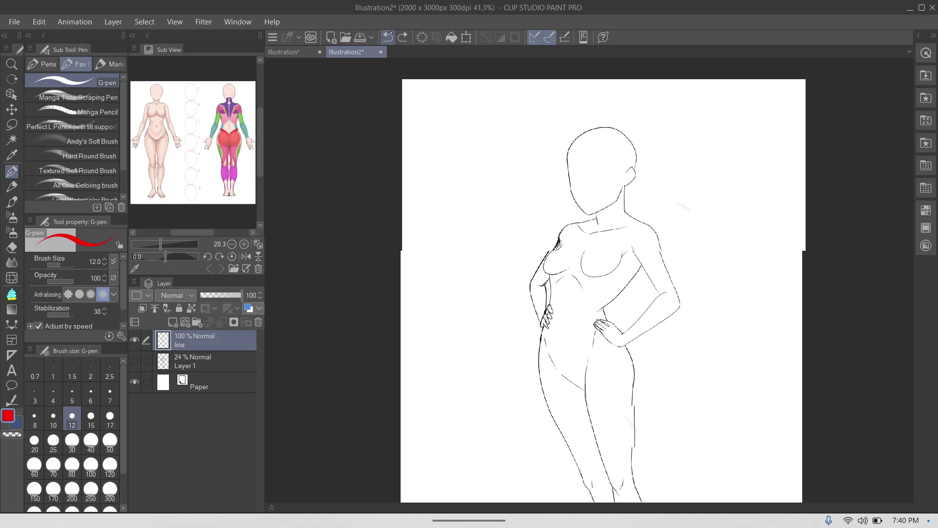
key(bracketright)
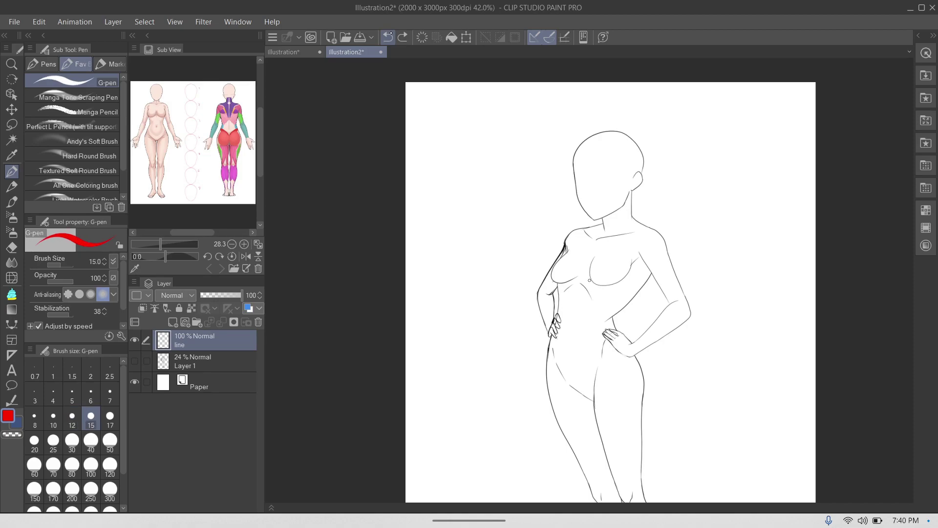
key(bracketright)
key(bracketright)
key(bracketright)
key(bracketright)
key(bracketright)
key(bracketright)
key(bracketright)
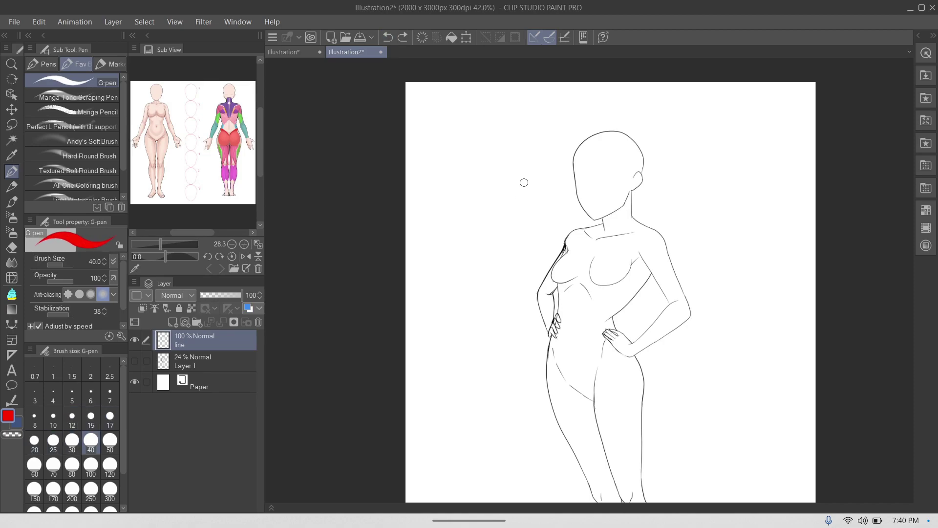
key(bracketright)
mouse_move(512, 151)
mouse_down()
mouse_move(474, 172)
mouse_move(516, 181)
mouse_move(481, 215)
mouse_up()
mouse_move(540, 185)
mouse_down()
mouse_move(557, 212)
mouse_move(569, 169)
mouse_move(581, 211)
mouse_up()
drag(627, 179, 600, 219)
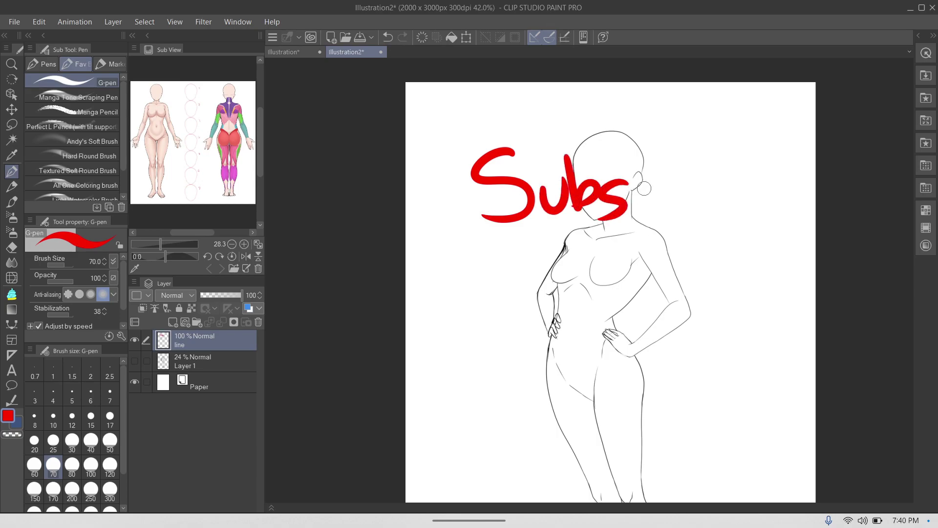
click(387, 37)
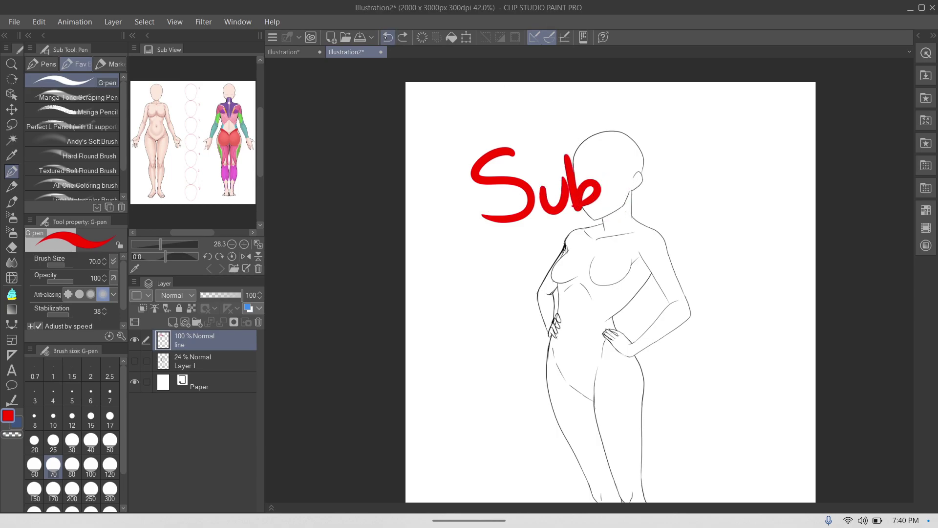
drag(625, 168, 605, 208)
mouse_move(653, 182)
mouse_down()
mouse_move(657, 201)
mouse_move(689, 177)
mouse_move(702, 211)
mouse_up()
click(702, 157)
mouse_move(724, 136)
mouse_down()
mouse_move(714, 200)
mouse_move(789, 210)
mouse_up()
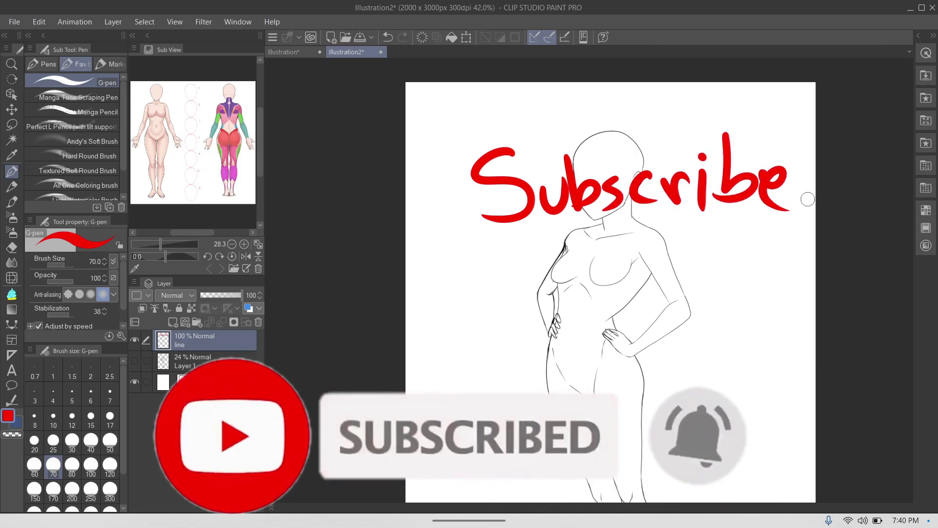
Step: Handwrite "Like" across the torso and "Comment" across the thighs in large red letters
drag(470, 278, 532, 337)
mouse_move(565, 284)
mouse_down()
mouse_move(581, 320)
mouse_move(618, 321)
mouse_up()
scroll(644, 286, down, 1)
drag(508, 268, 519, 333)
mouse_move(540, 313)
mouse_down()
mouse_move(555, 334)
mouse_move(593, 337)
mouse_up()
mouse_move(600, 307)
mouse_down()
mouse_move(602, 340)
mouse_move(703, 338)
mouse_up()
drag(716, 266, 718, 327)
drag(703, 303, 756, 286)
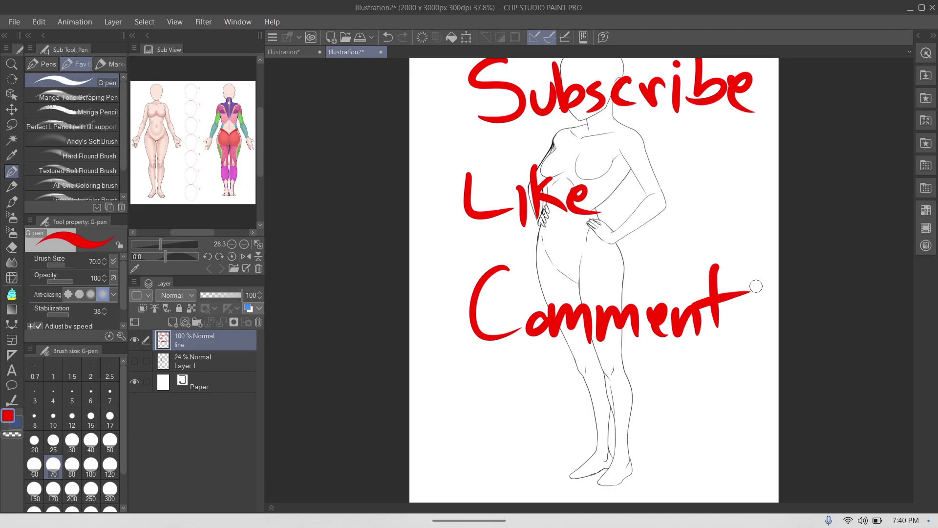
scroll(755, 286, down, 2)
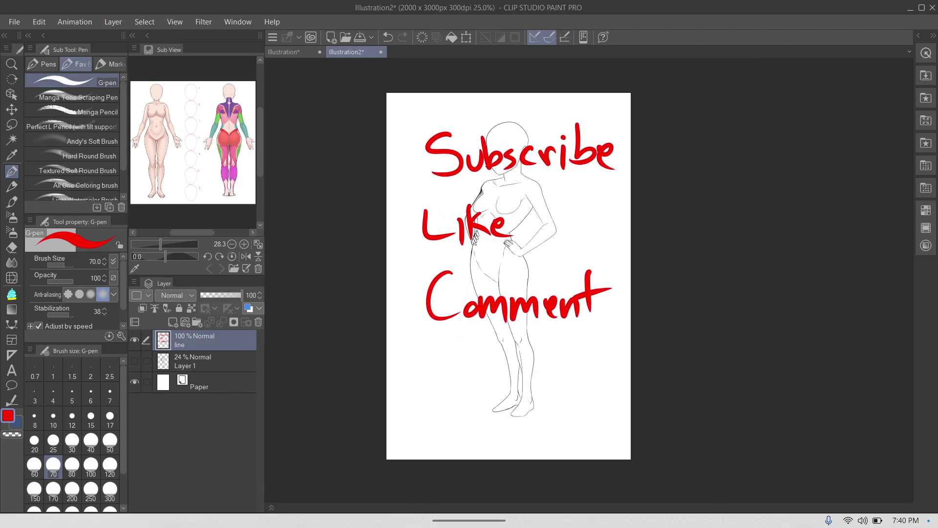